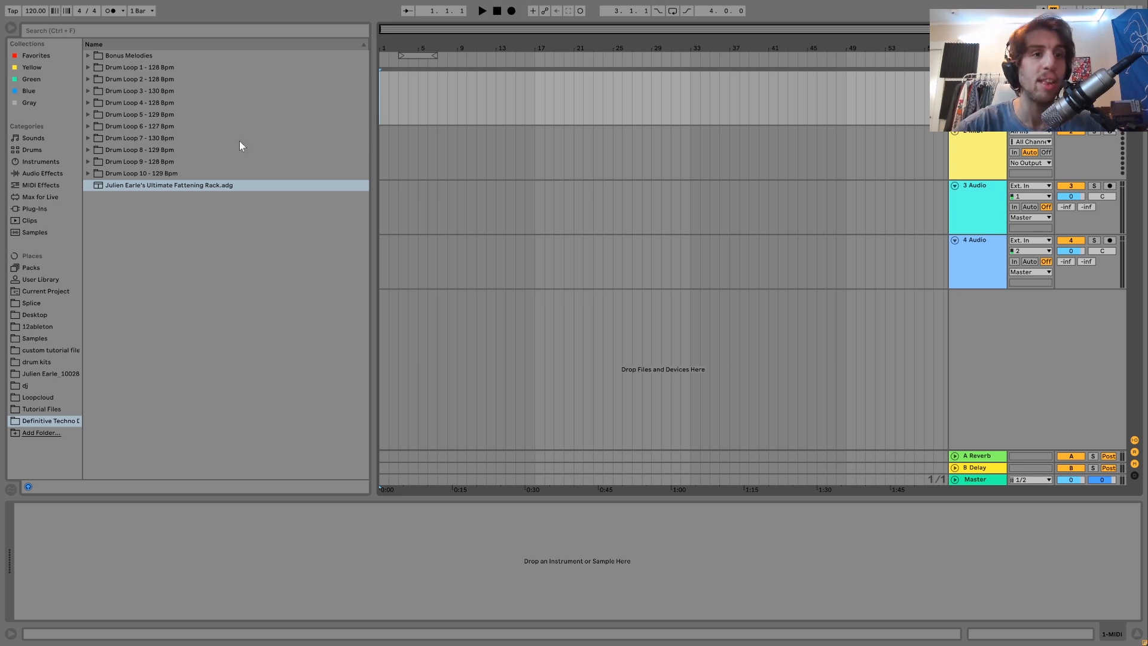
- Browse the Drum Loop 1 and Drum Loop 2 folders and audition each folder's full 128 Bpm loop
click(90, 67)
click(89, 67)
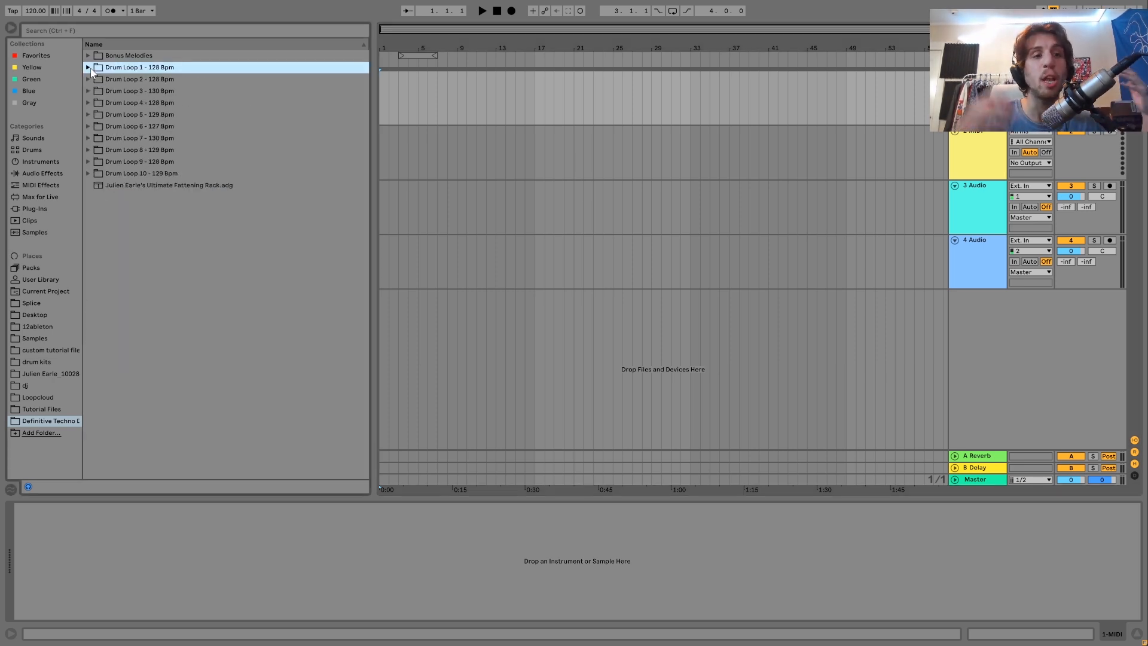
click(89, 68)
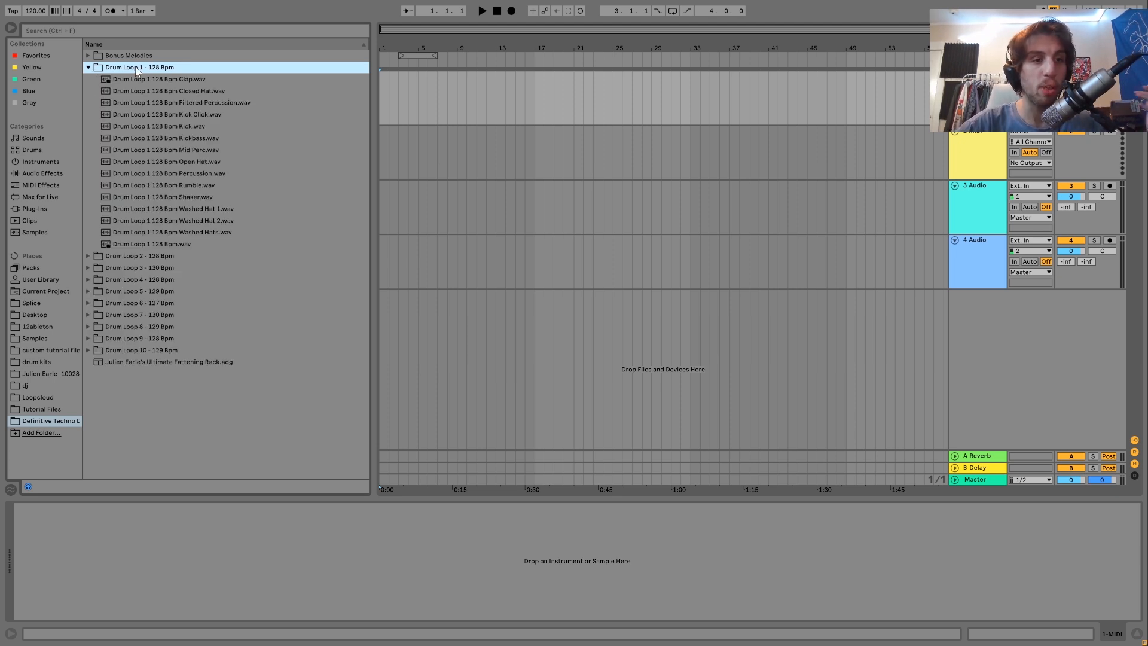
click(88, 256)
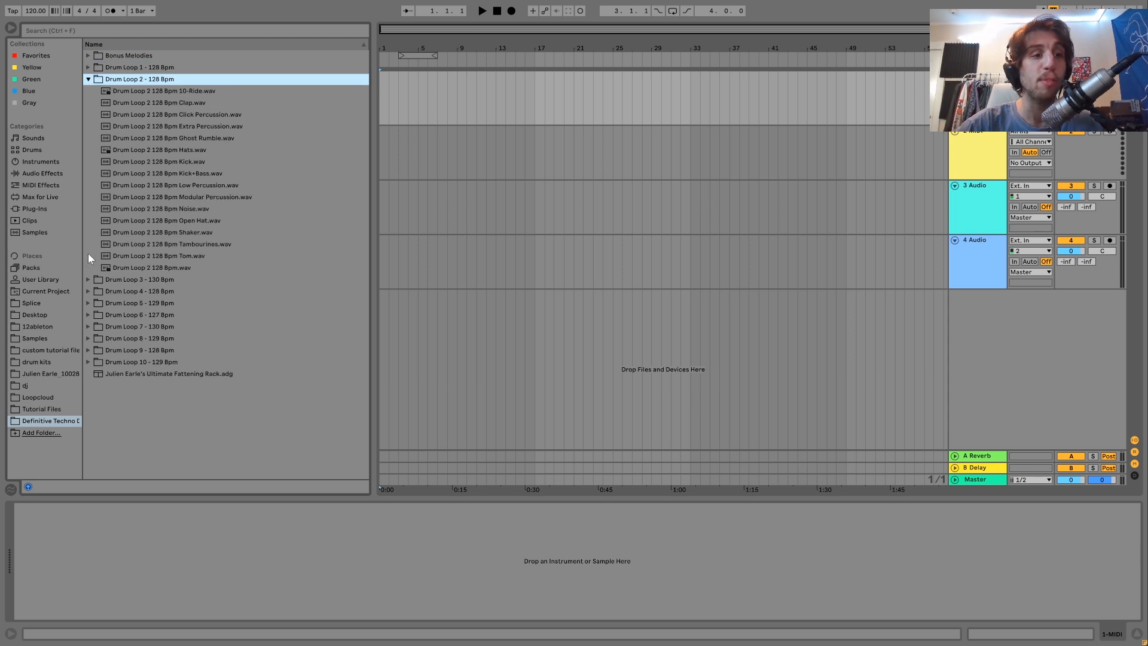
click(166, 268)
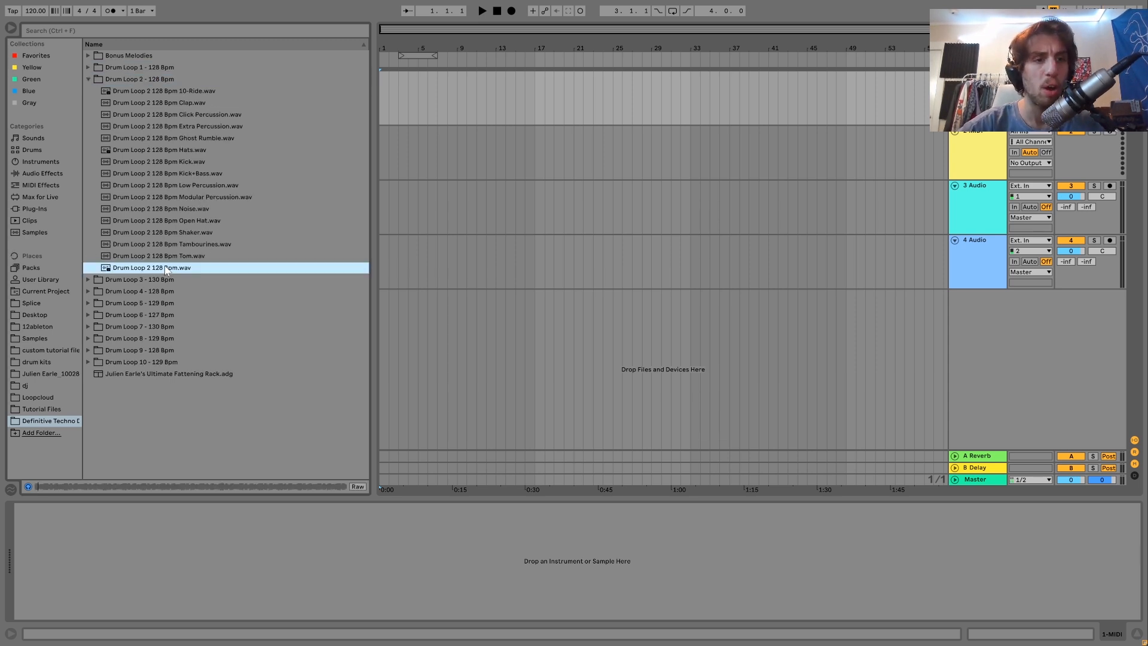
click(87, 67)
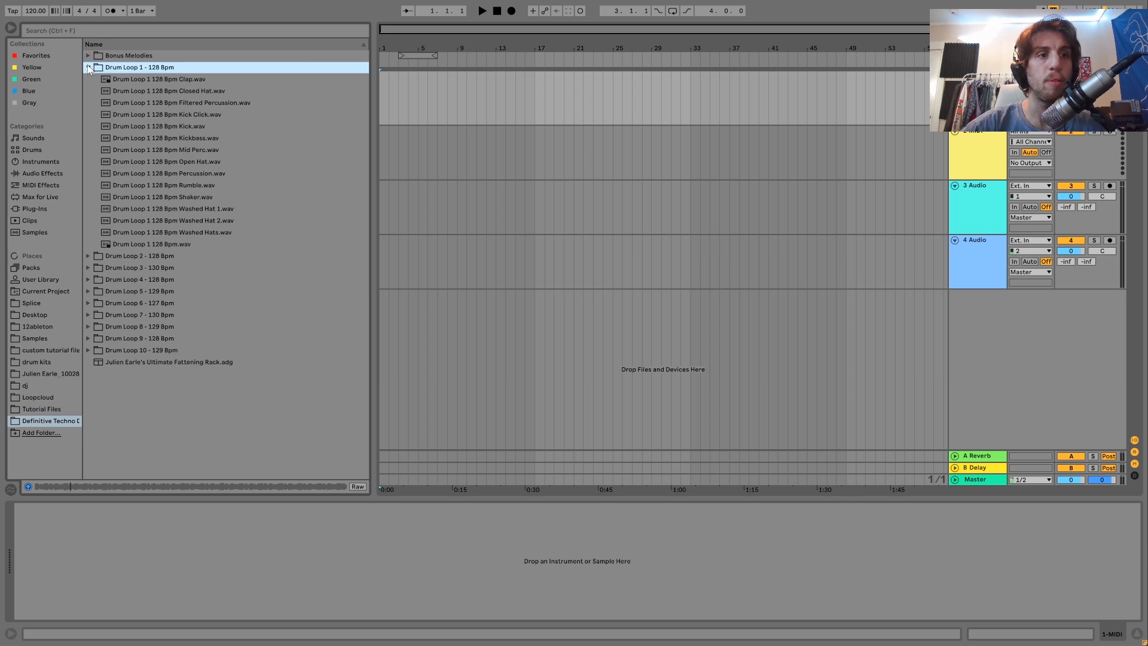
click(173, 245)
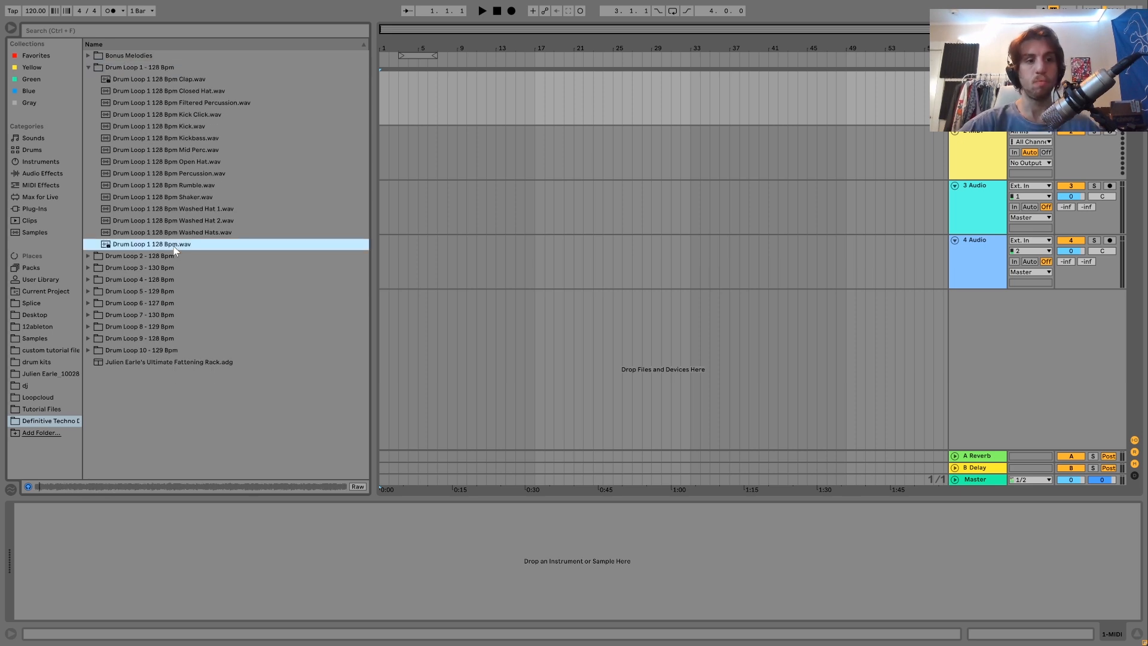
- Audition the full loops in the Drum Loop 3, Drum Loop 10 and Drum Loop 9 folders
click(88, 268)
click(168, 198)
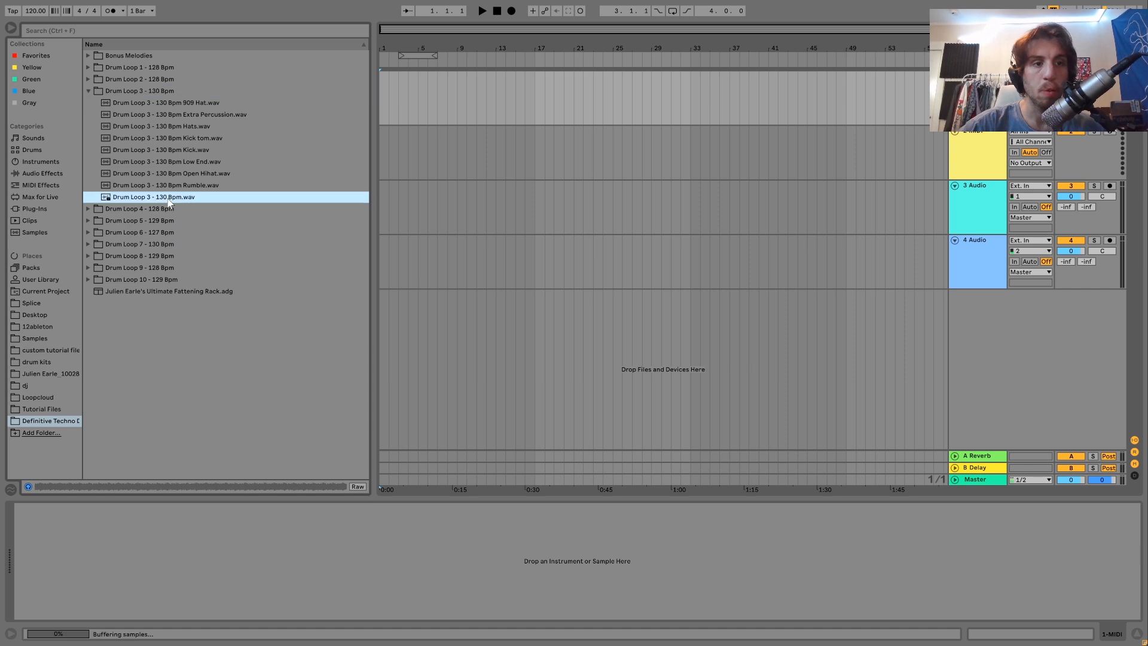
click(89, 280)
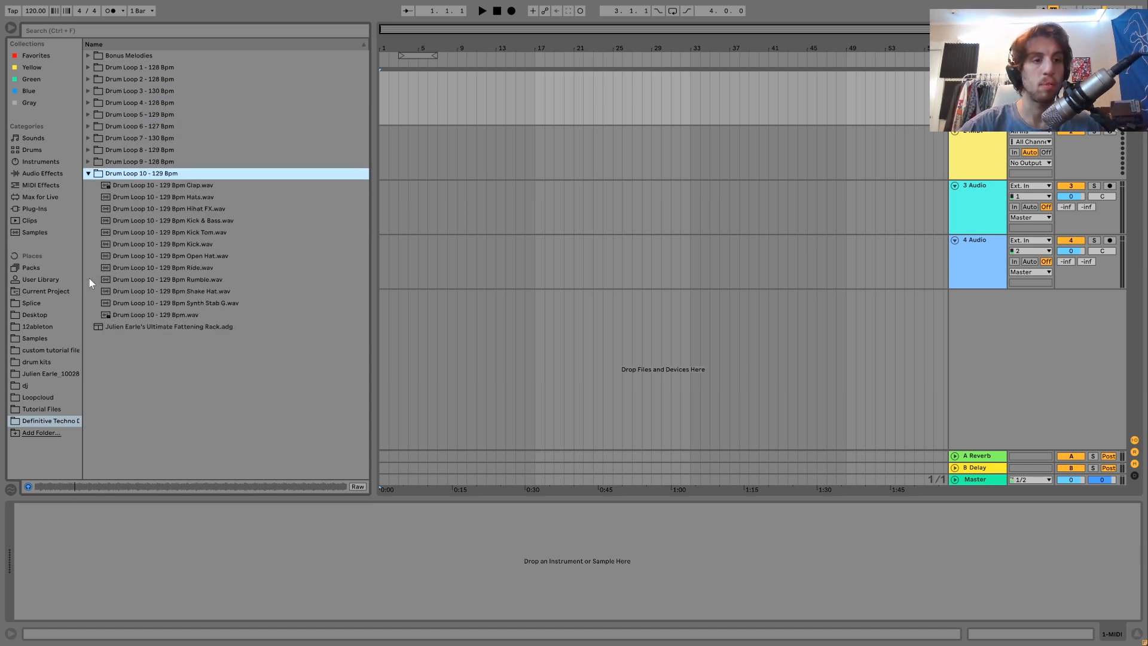
click(143, 314)
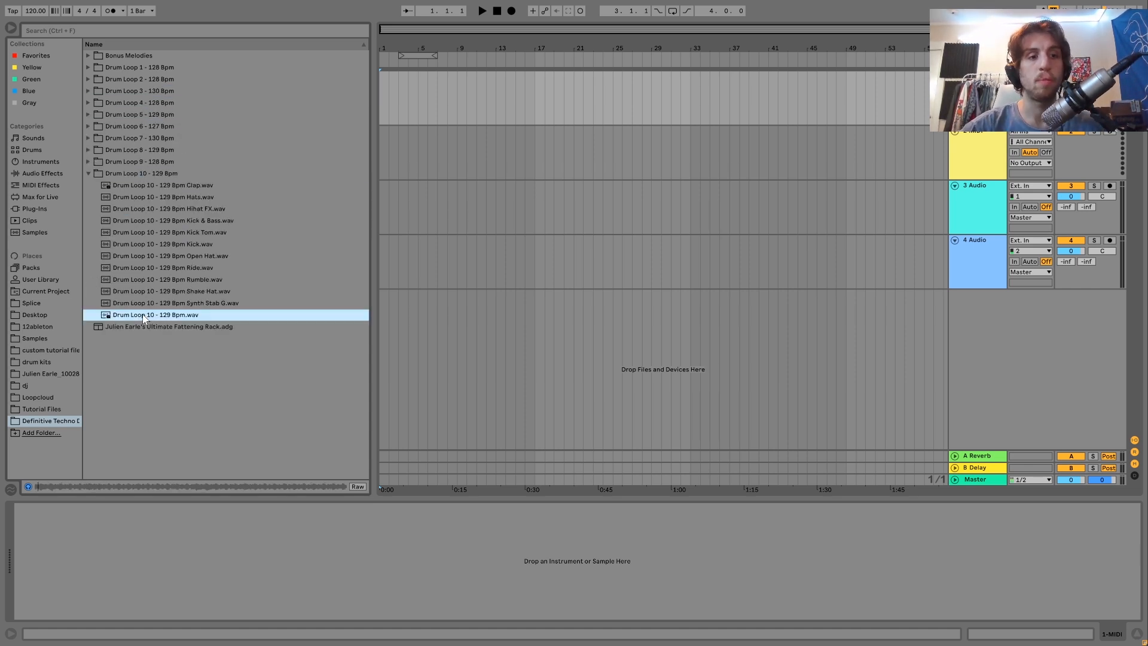
click(88, 163)
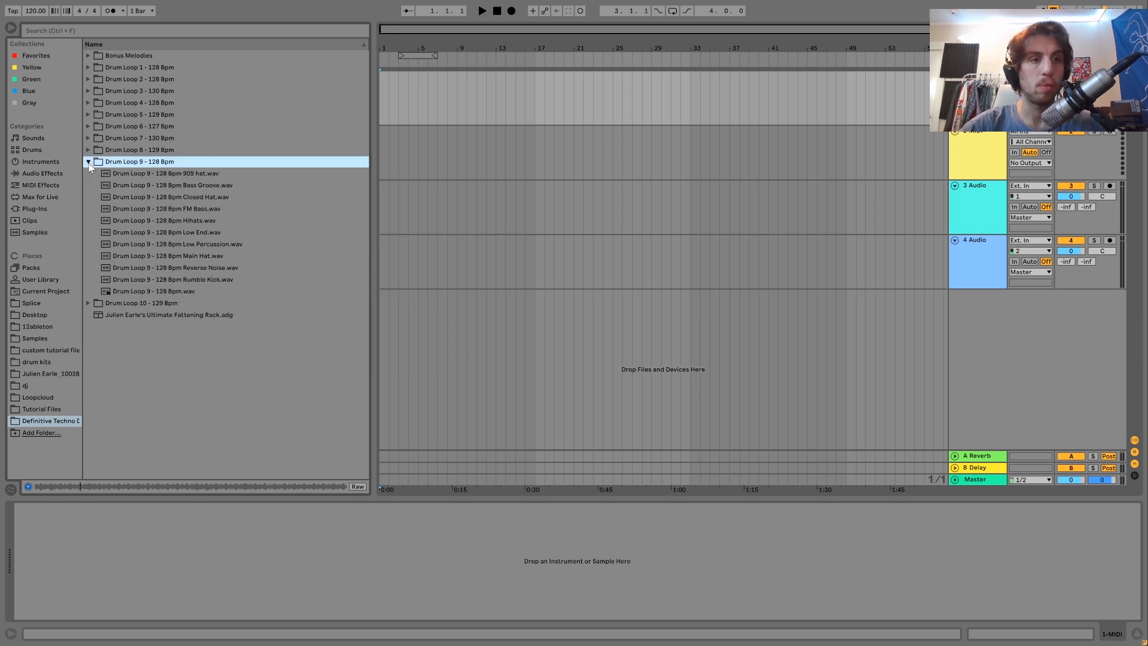
click(169, 292)
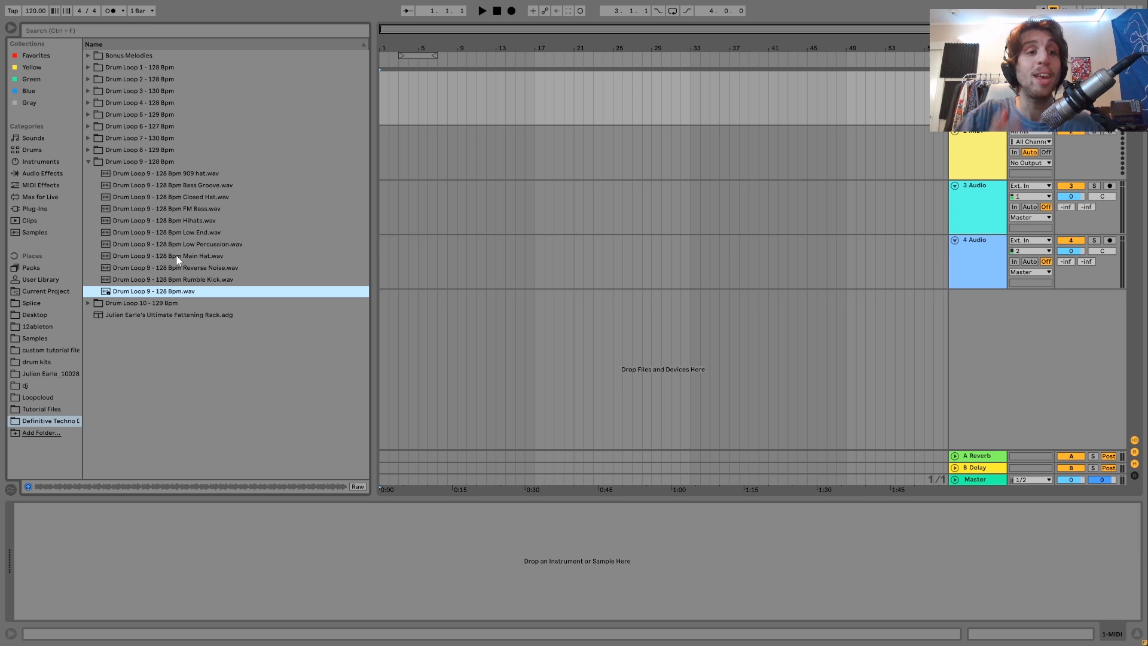
click(88, 162)
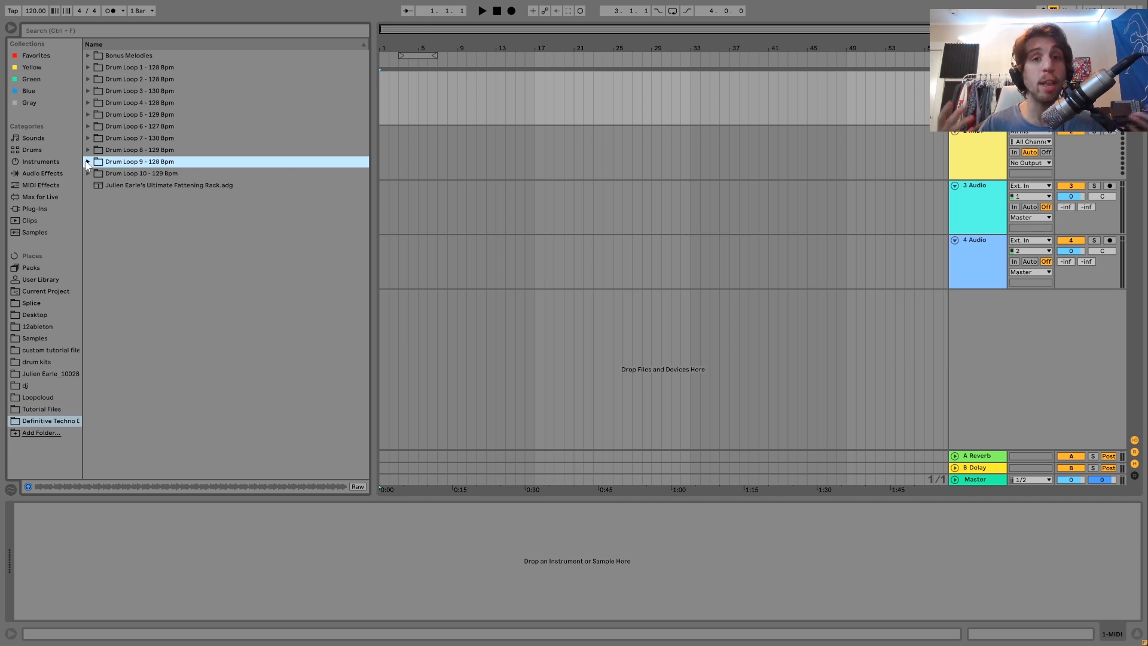
- Audition Melody Loop 9 and Melody Loop 2 in the Bonus Melodies folder, and select the Ultimate Fattening Rack preset
click(113, 58)
click(89, 56)
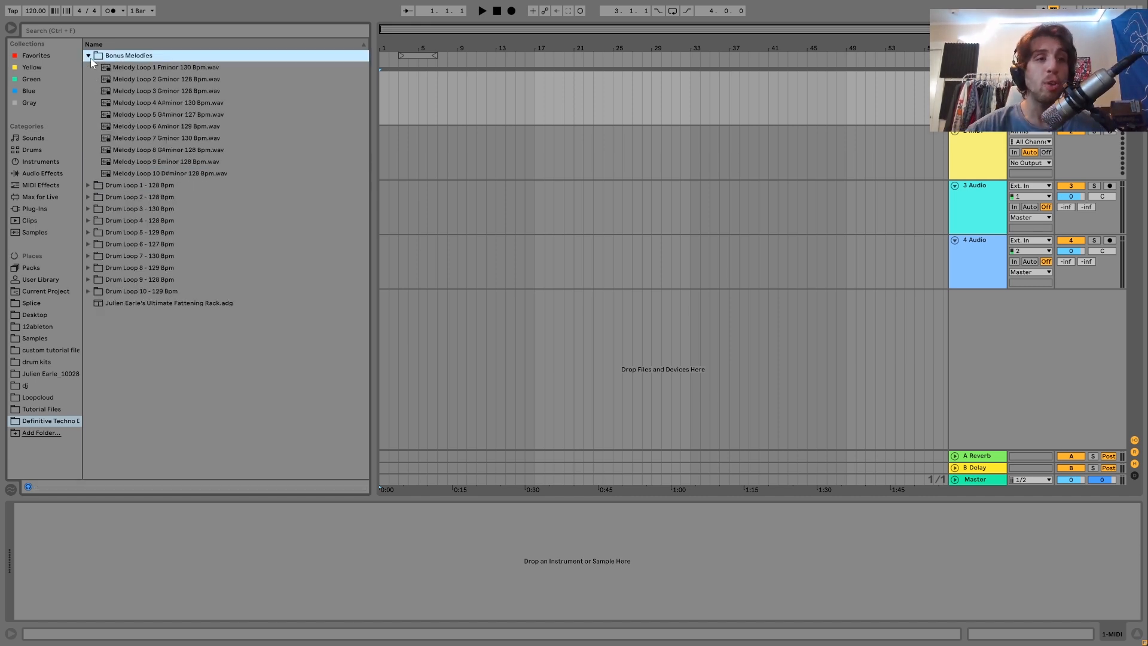
click(166, 162)
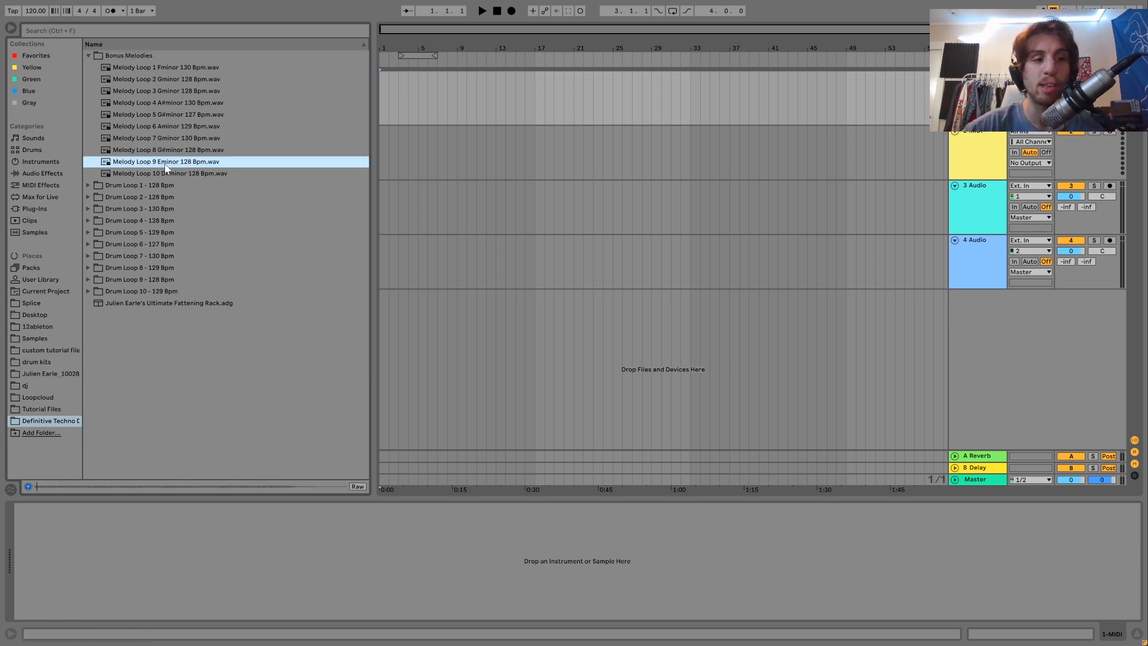
click(171, 79)
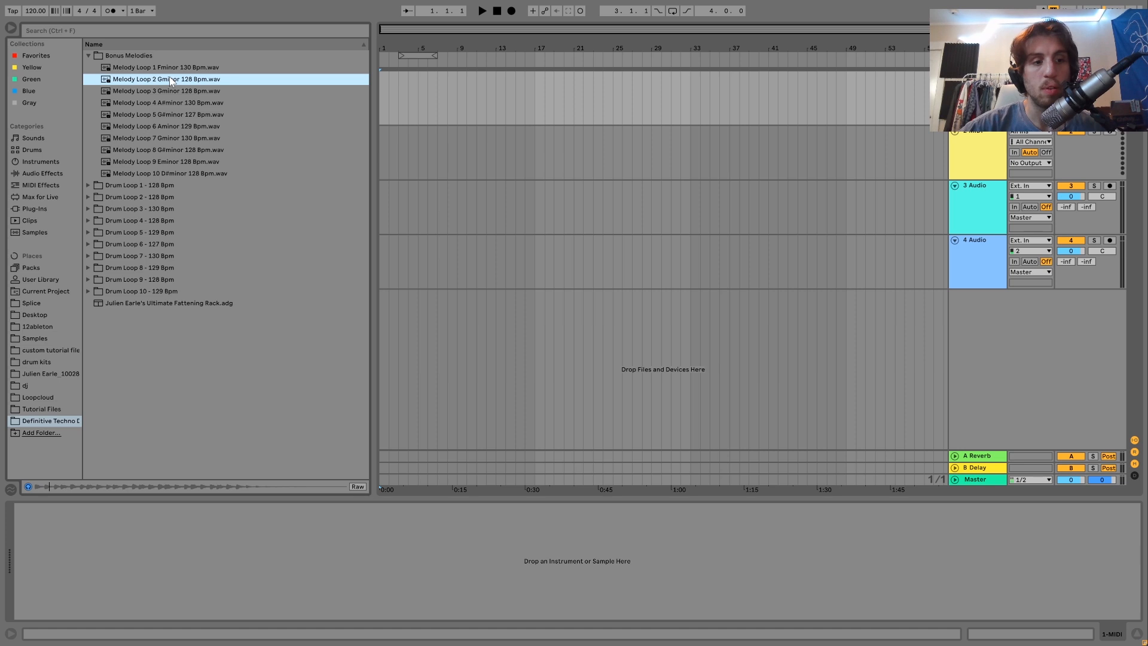
click(89, 55)
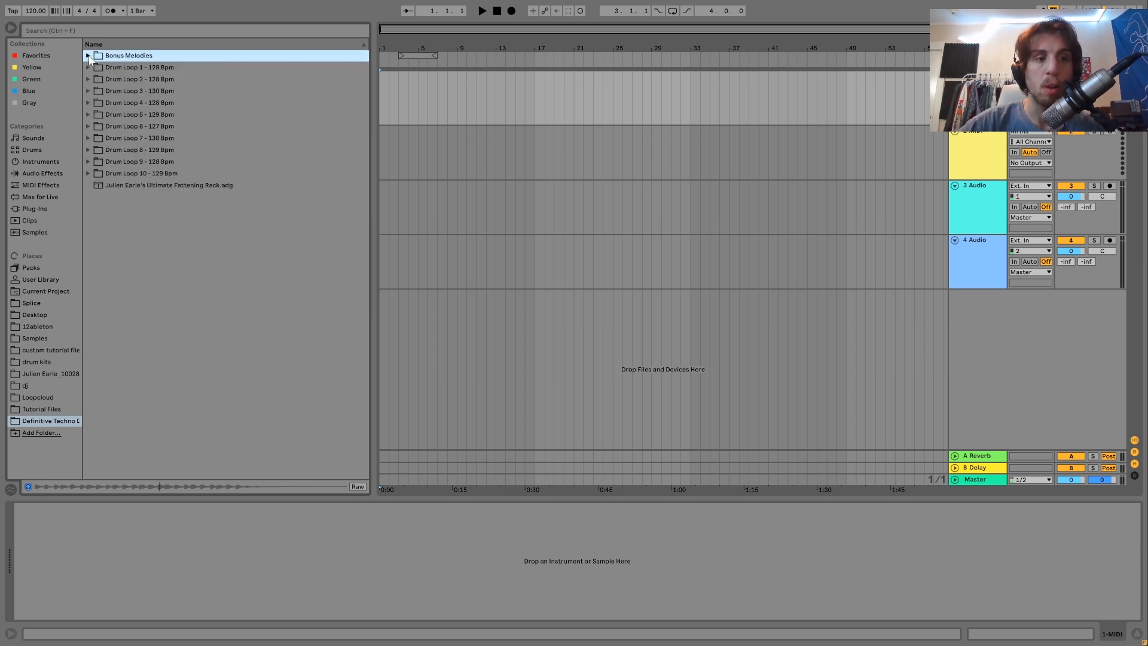
click(170, 187)
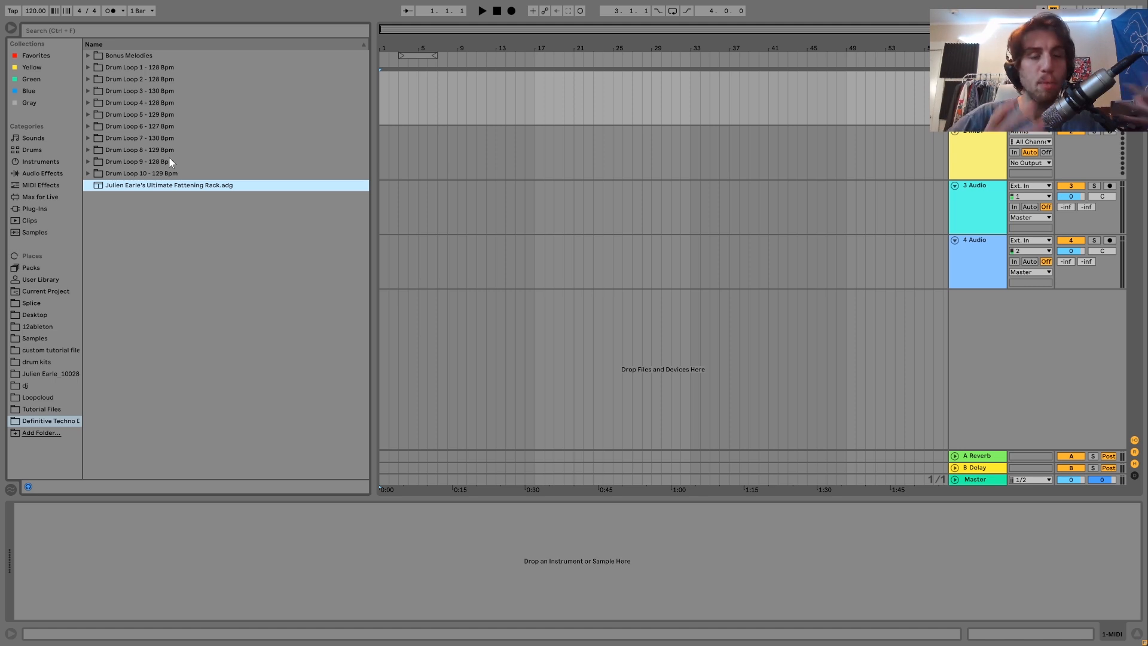
- Set the project tempo to 128 BPM
click(138, 139)
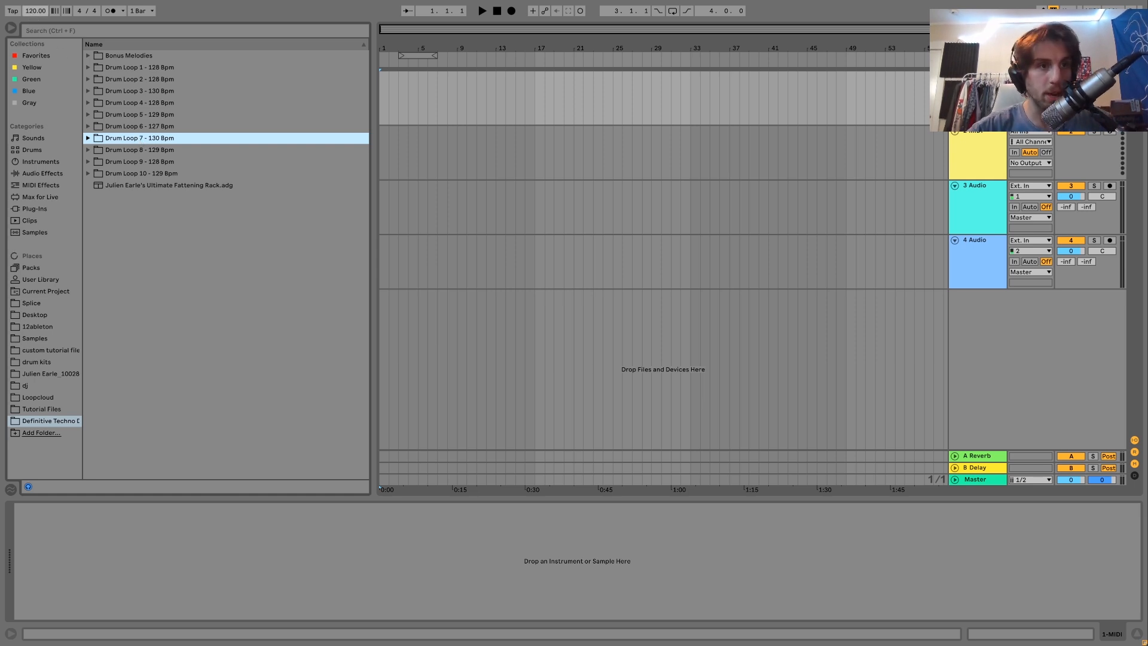
click(30, 11)
text(128)
key(Return)
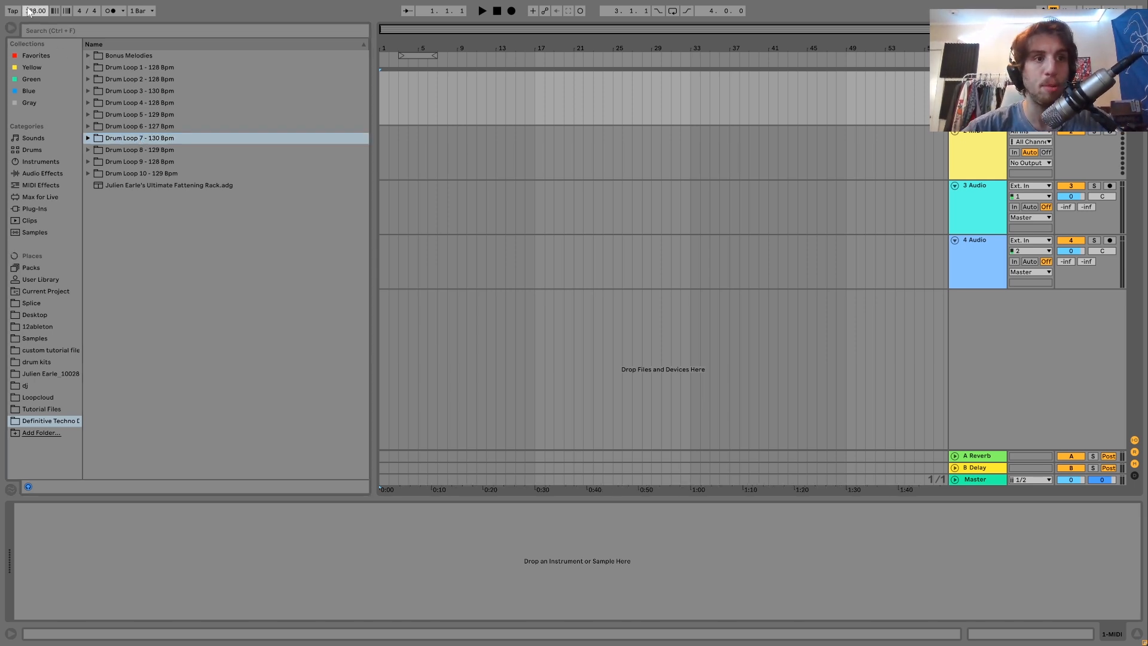
click(113, 68)
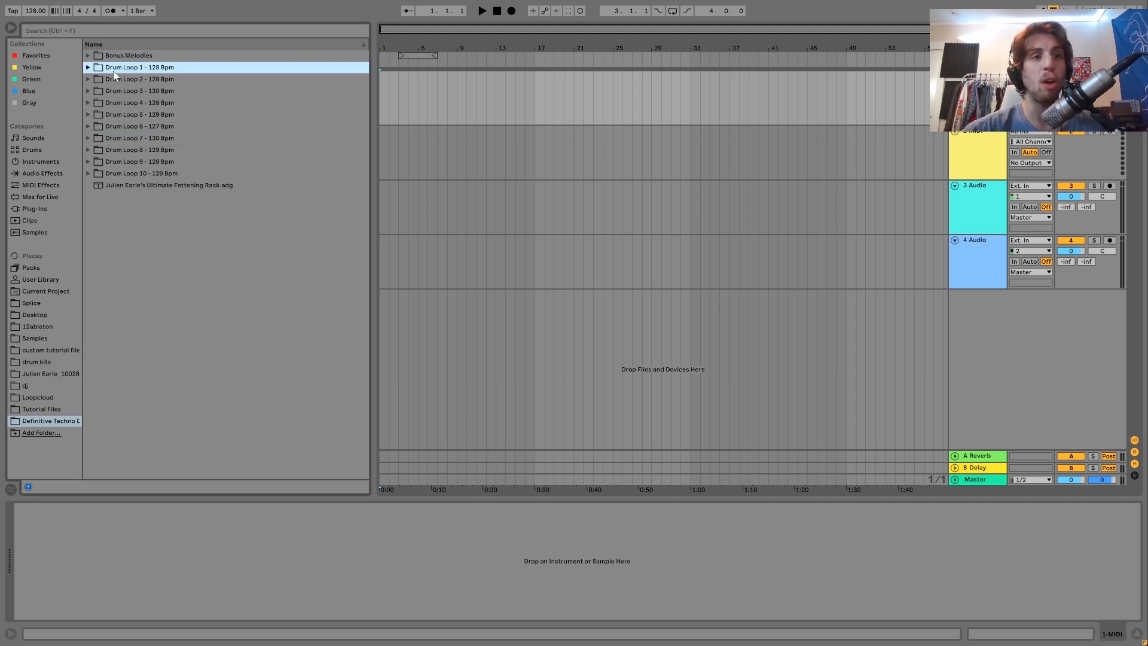
key(Down)
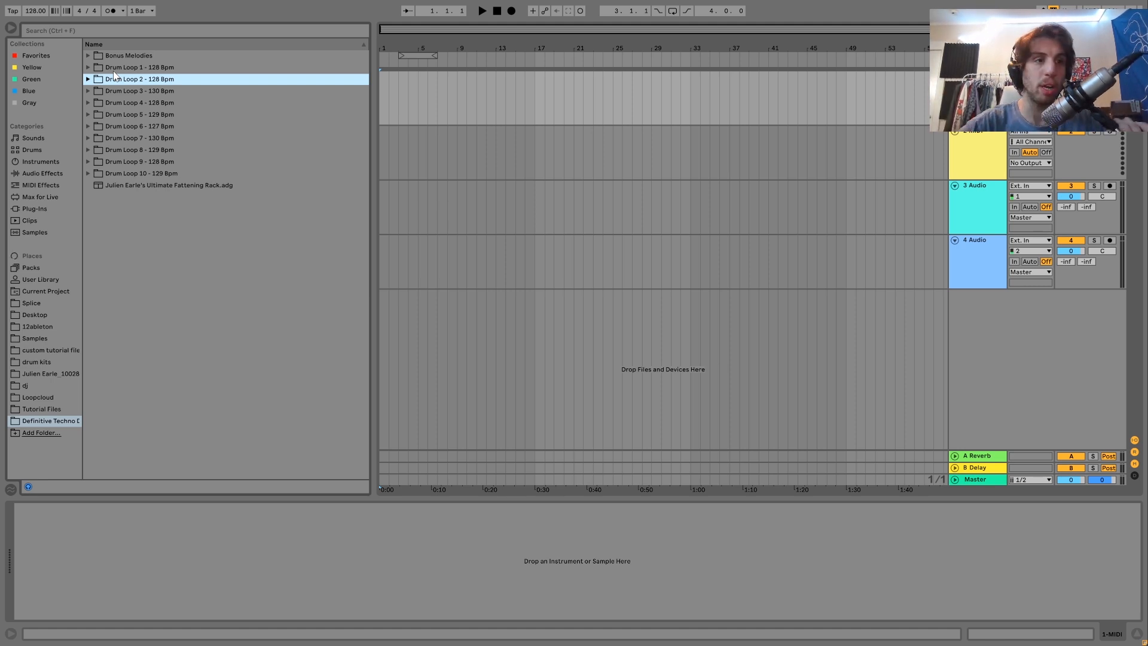
key(End)
key(Up)
key(Up)
key(Up)
key(Up)
key(Up)
key(Up)
key(Up)
key(Up)
key(Up)
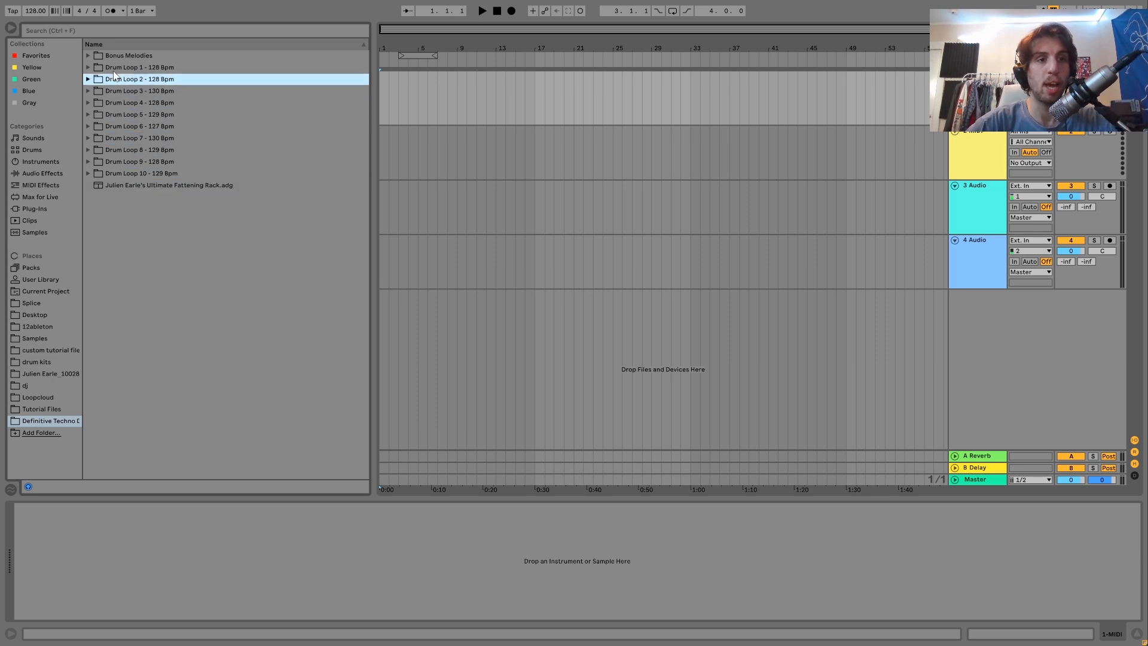
- Audition the Drum Loop 2 kick, and place Drum Loop 1 128 Bpm Kick.wav at bar 1 of the first track
key(Right)
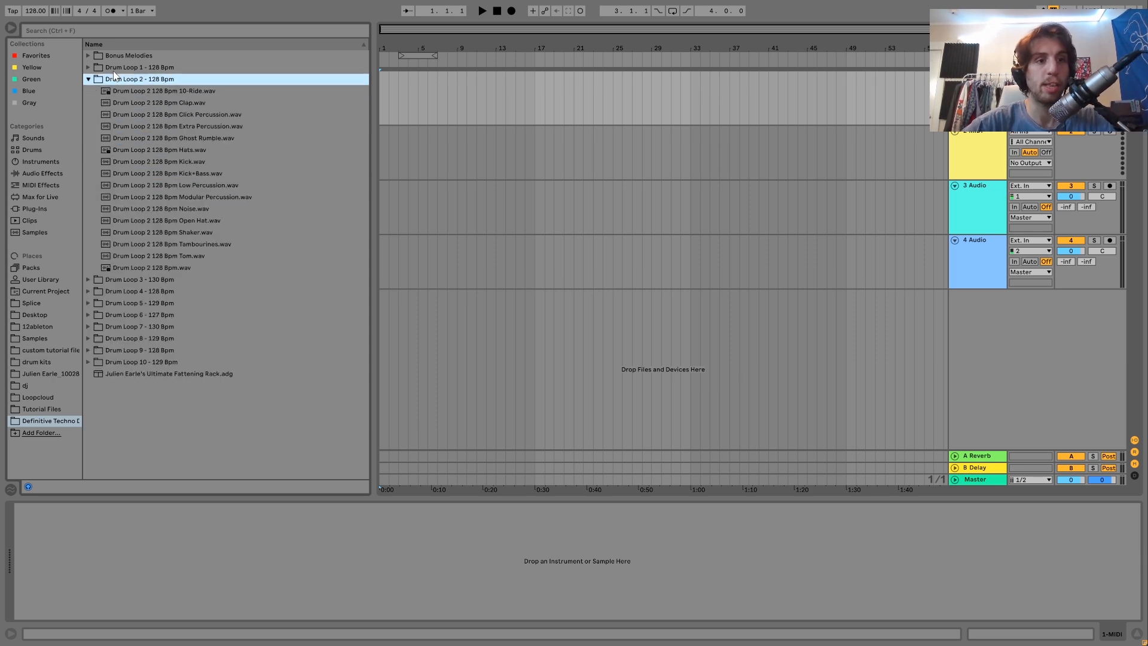
click(175, 163)
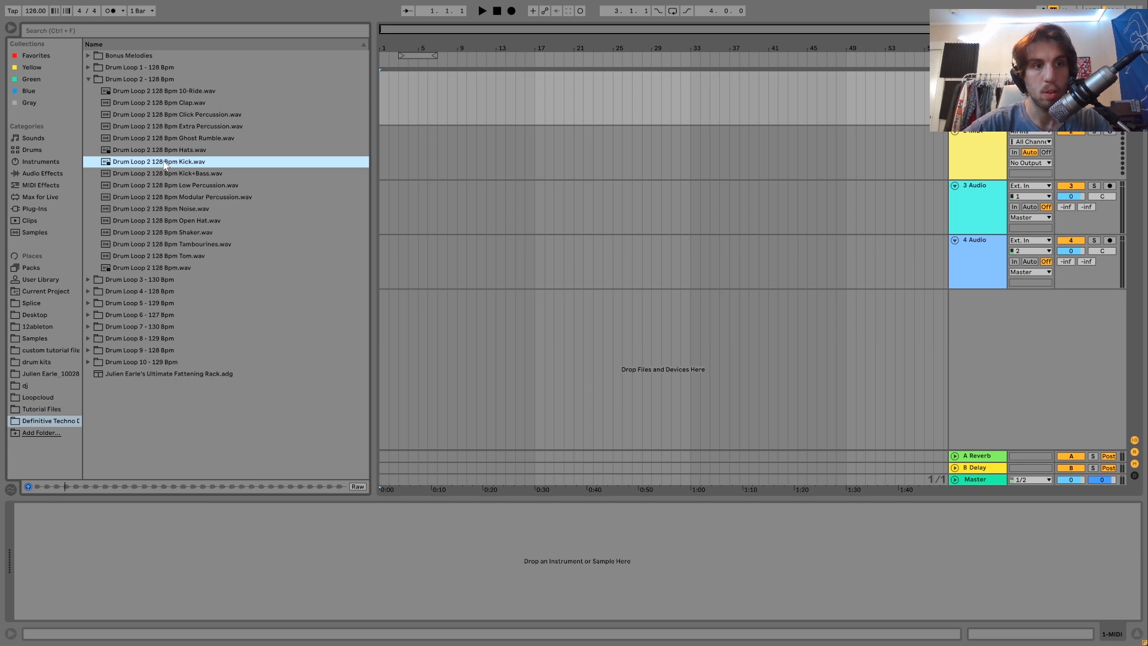
click(88, 68)
click(184, 131)
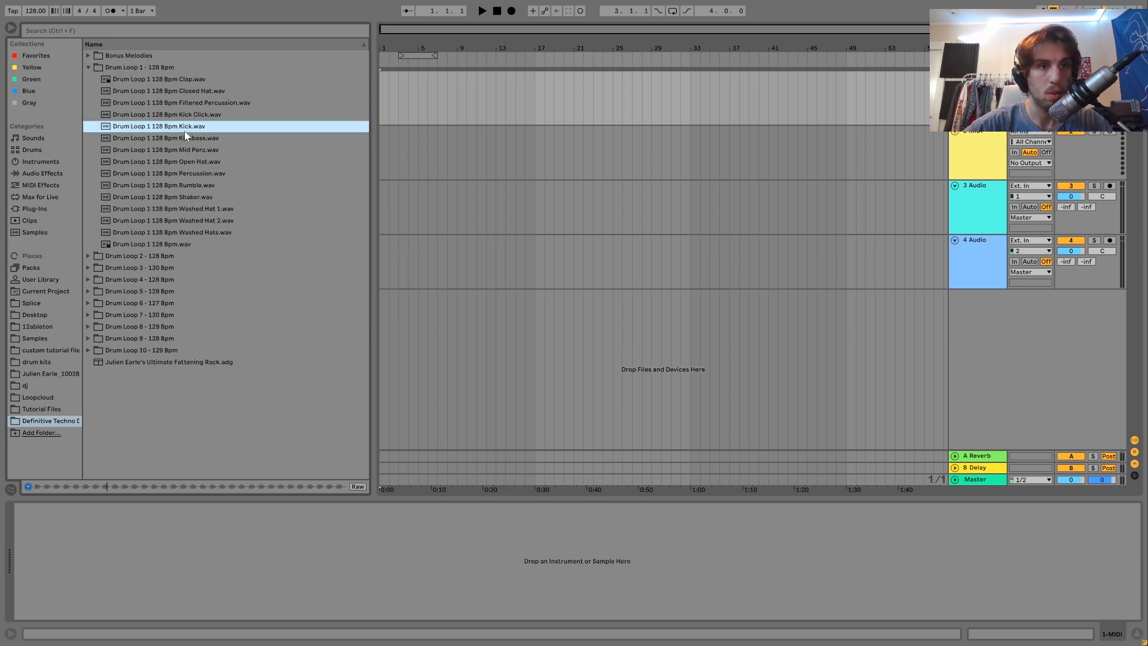
drag(177, 130, 384, 108)
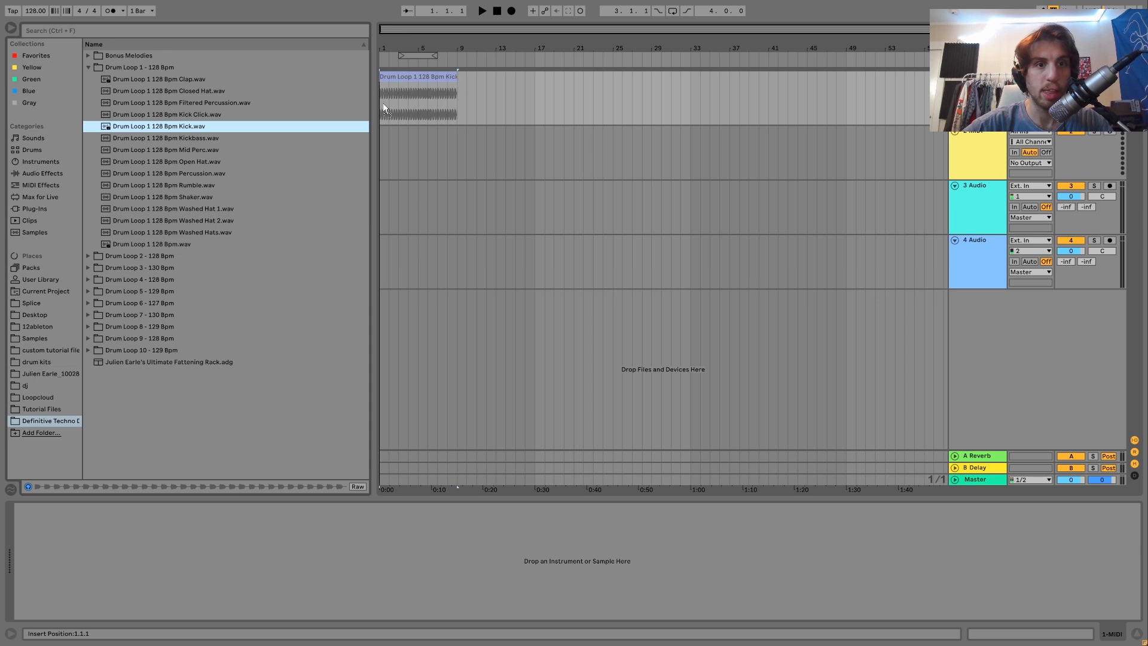
click(459, 116)
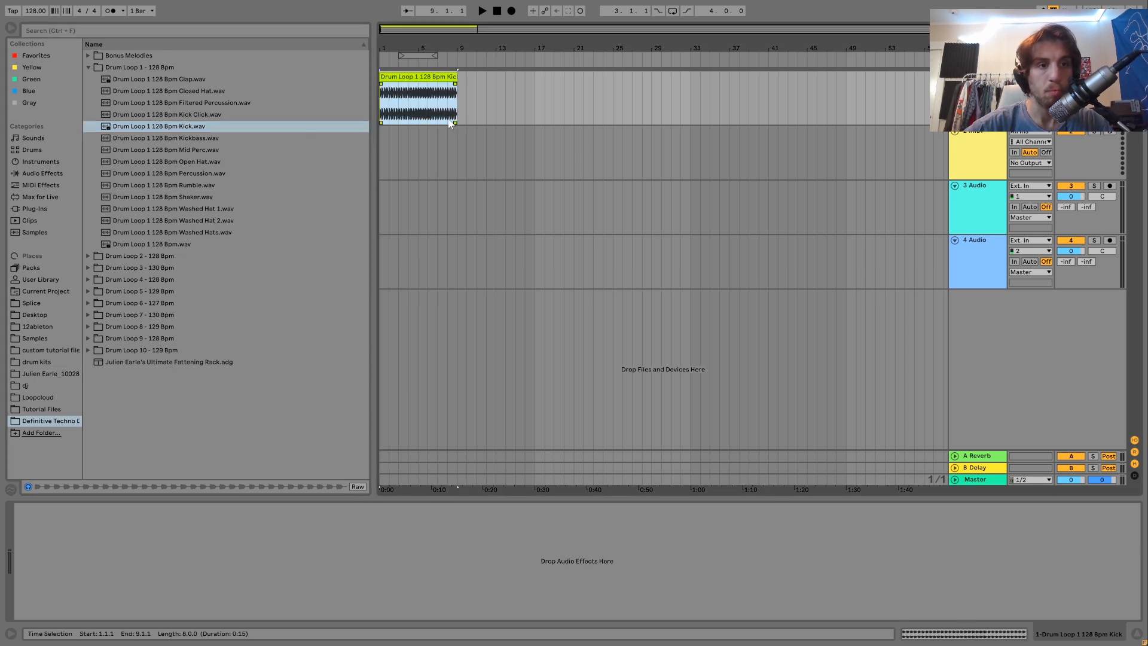
- Audition the Drum Loop 9 Bass Groove, Drum Loop 8 1 Hats and Drum Loop 7 Bass G samples
double_click(139, 337)
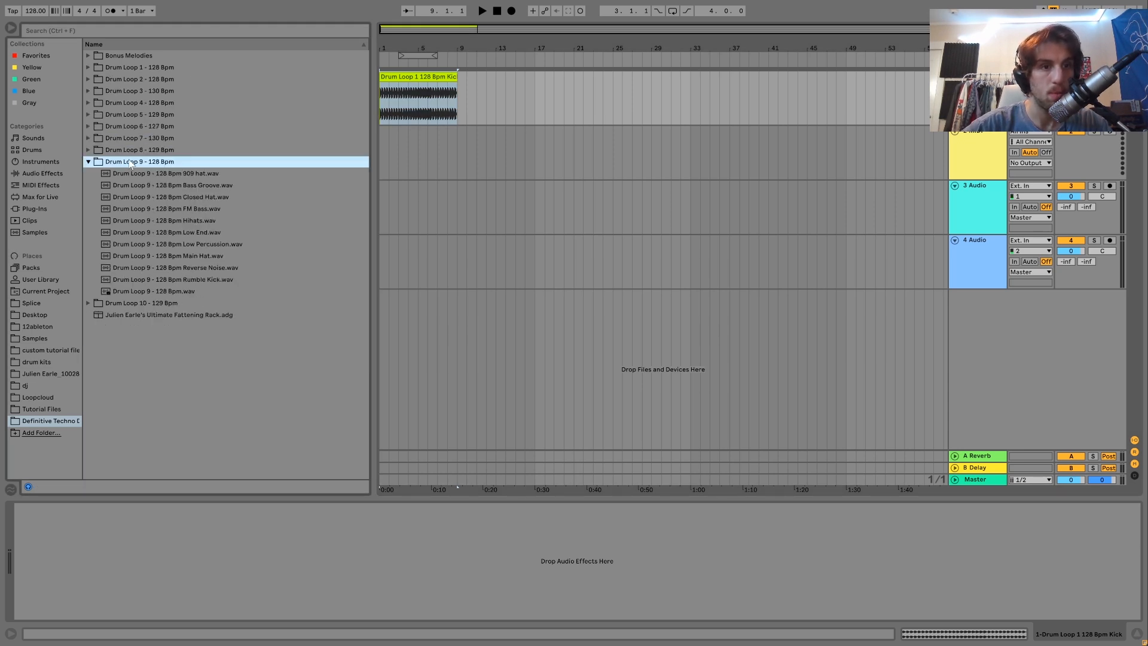
click(146, 189)
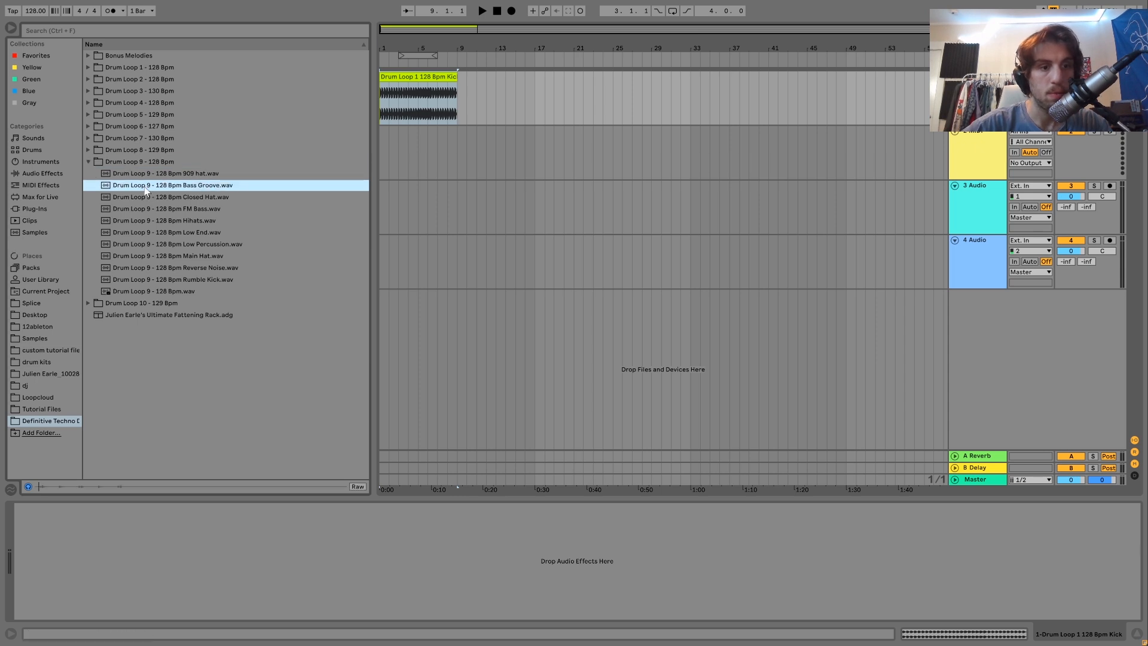
key(Up)
key(Up)
key(Up)
key(Right)
key(Down)
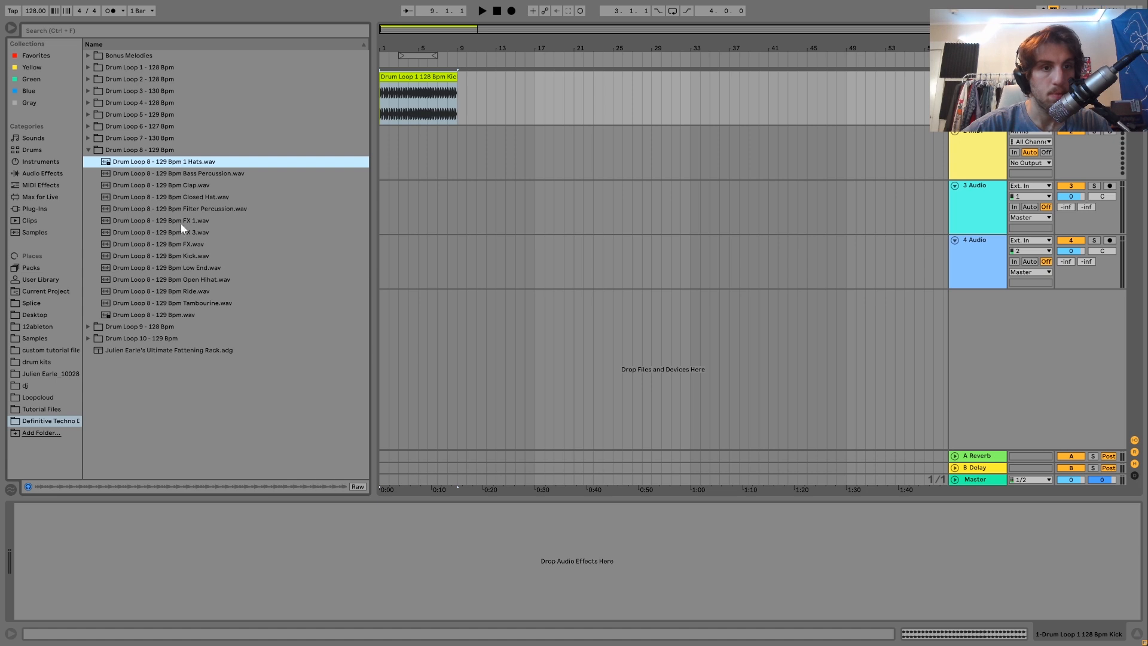
key(Up)
key(Up)
key(Right)
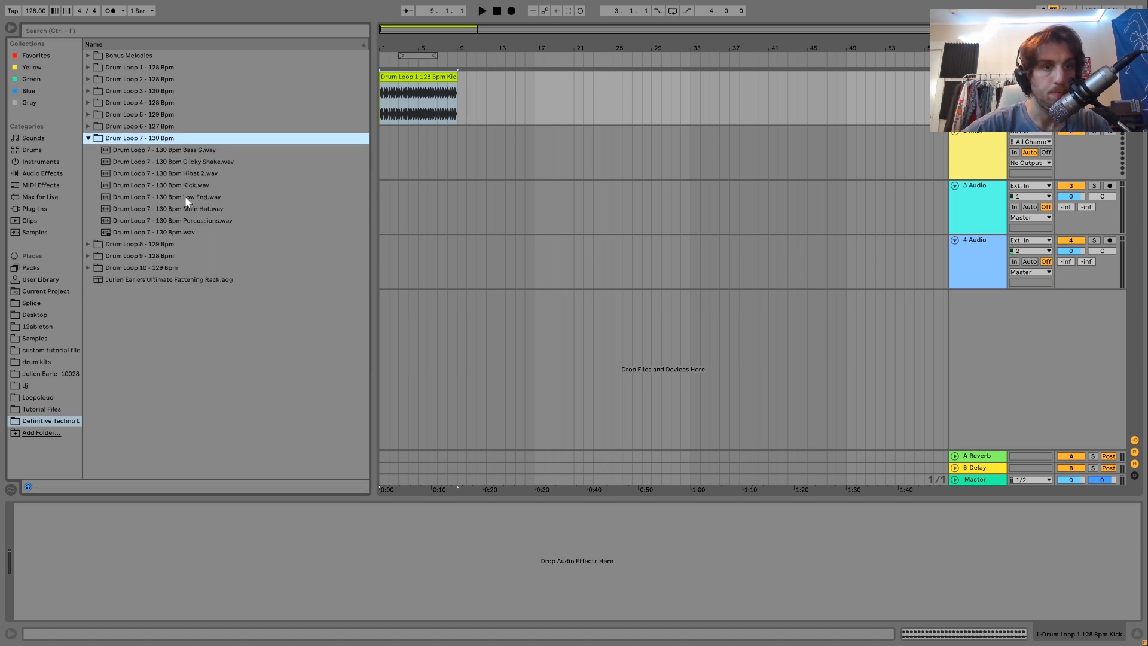
key(Down)
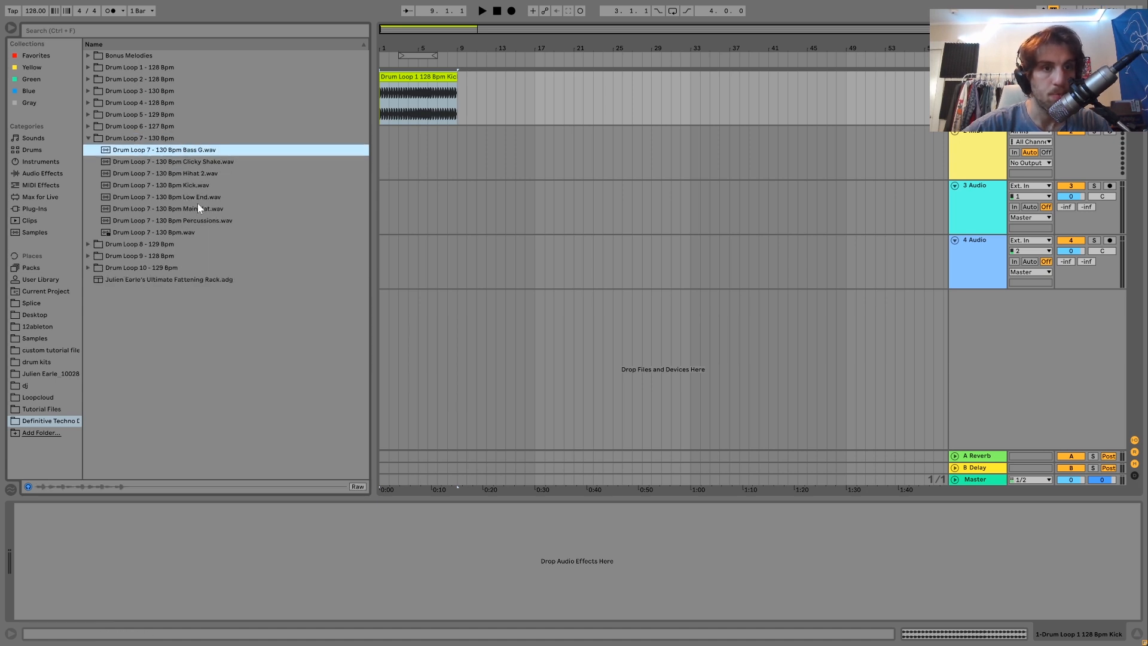
- Place Drum Loop 3 - 130 Bpm Rumble.wav at bar 1 of the second track, beneath the kick clip
key(Up)
key(Up)
key(Up)
key(Up)
key(Up)
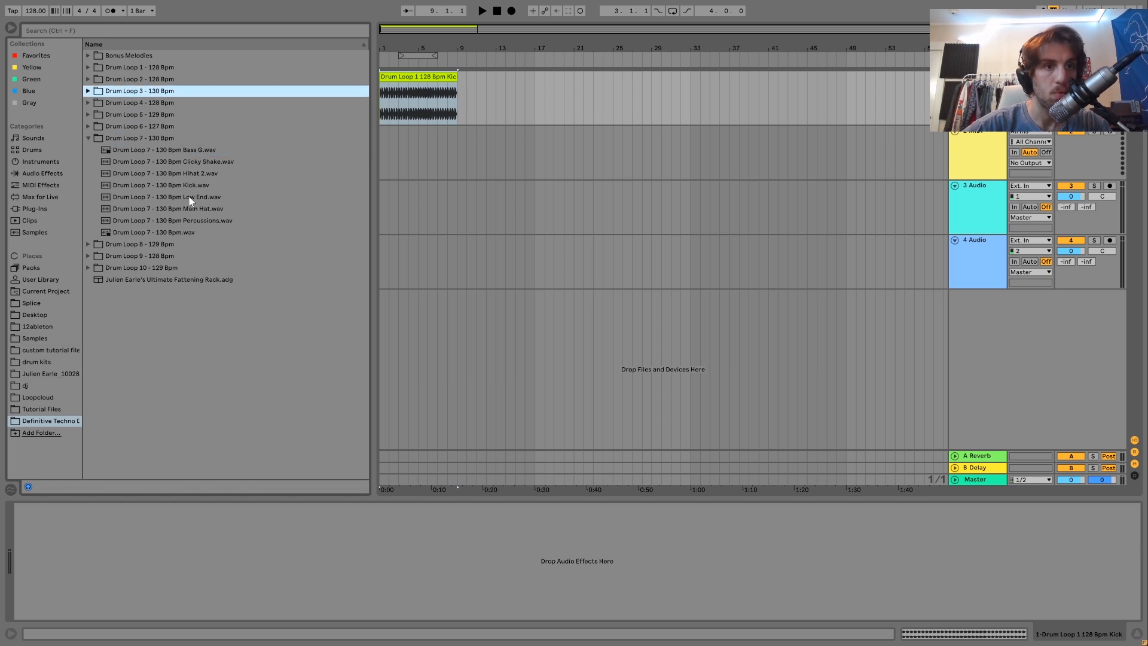
key(Right)
key(Down)
click(179, 185)
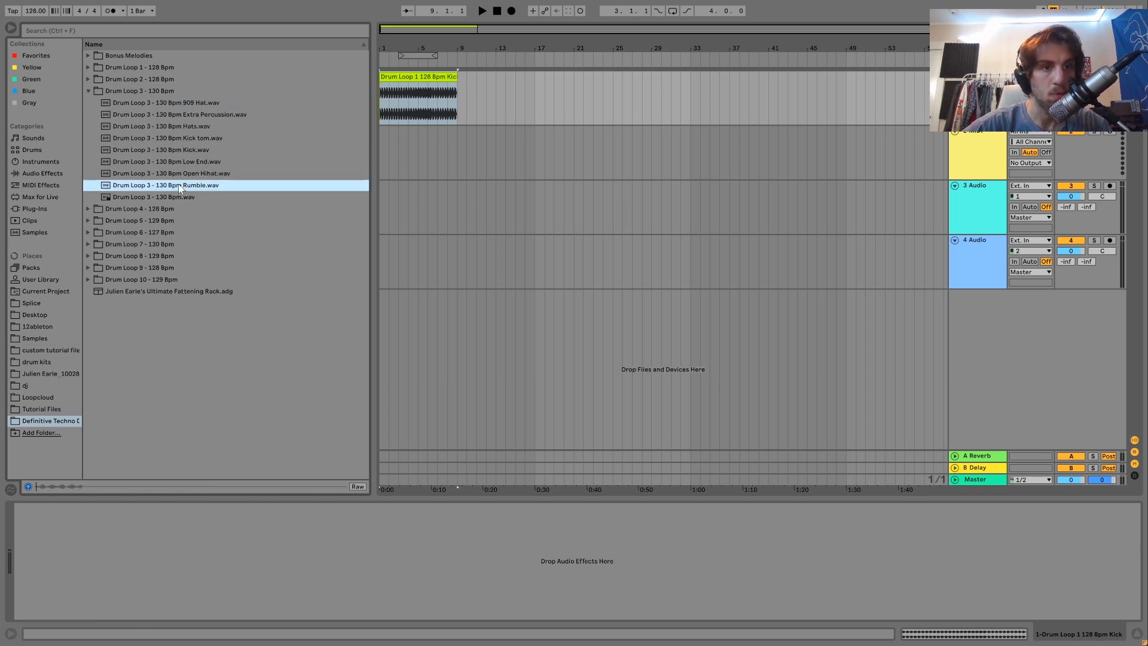
drag(171, 184, 379, 160)
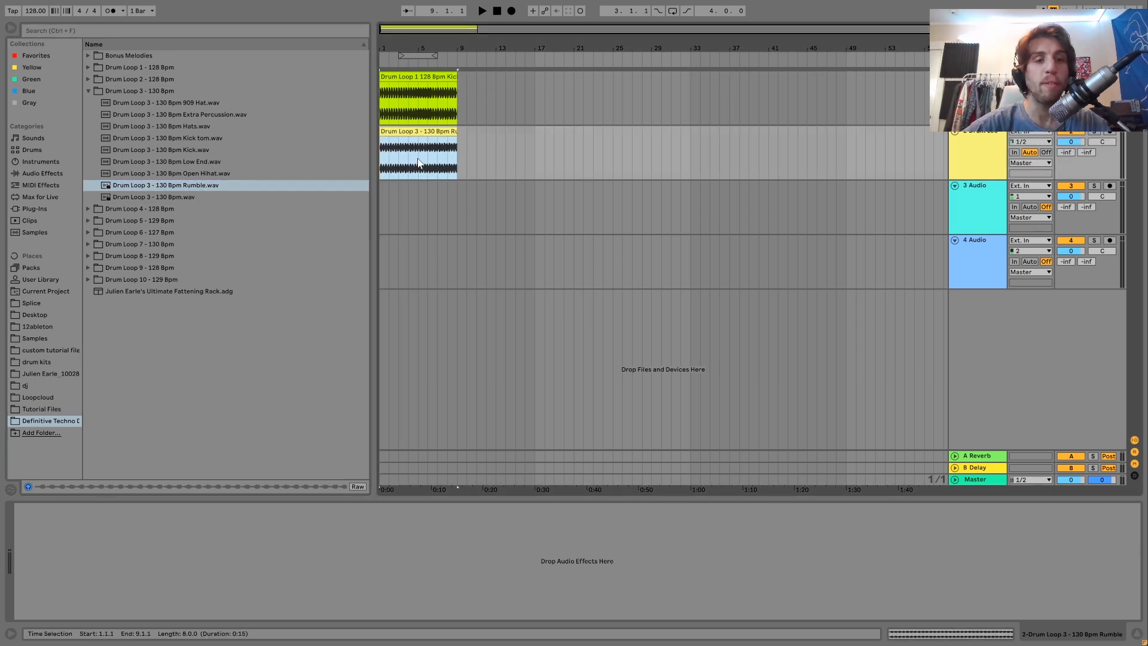
- Loop playback over the eight bars covered by the kick and rumble clips, and start playing the loop
click(189, 186)
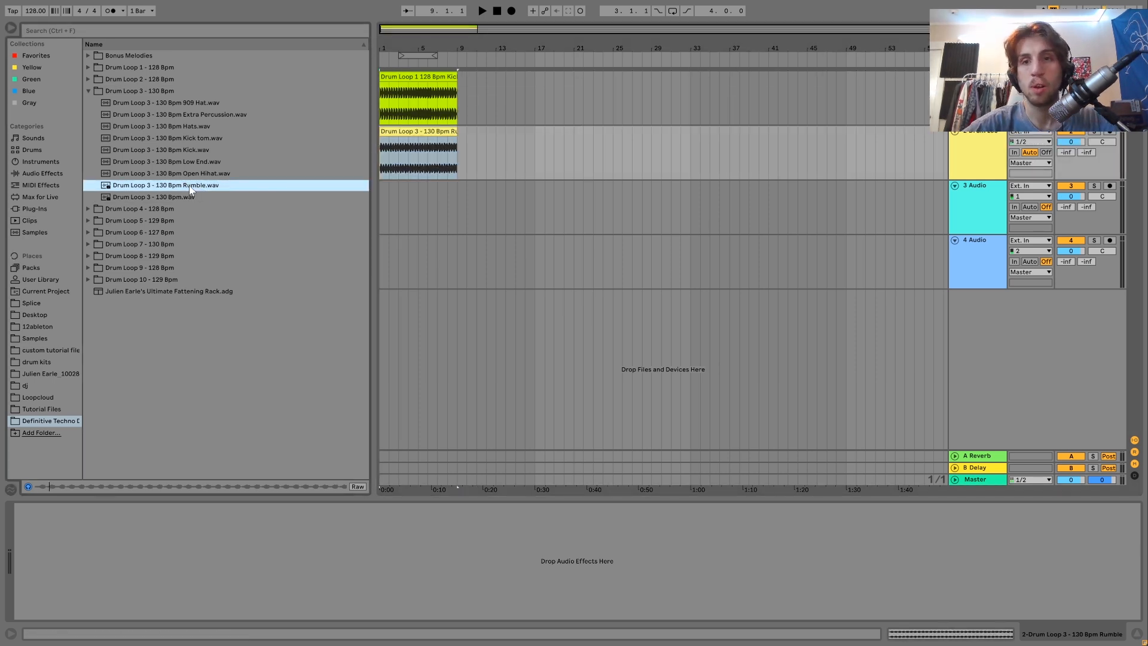
click(447, 167)
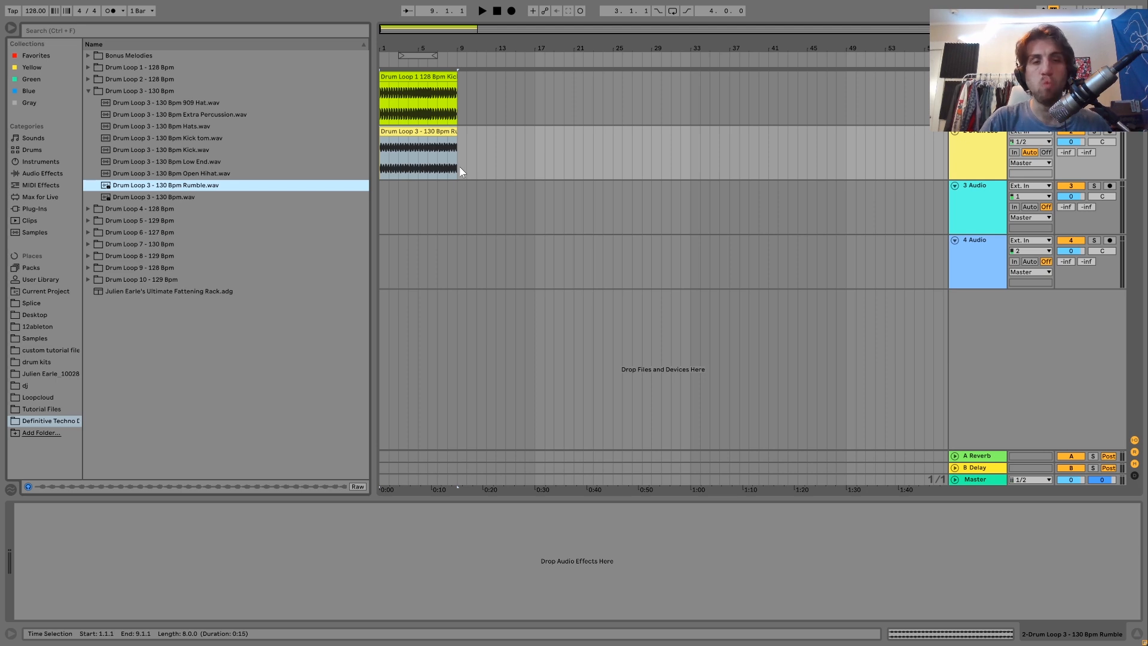
key(space)
drag(458, 166, 398, 161)
click(430, 131)
key(ctrl+l)
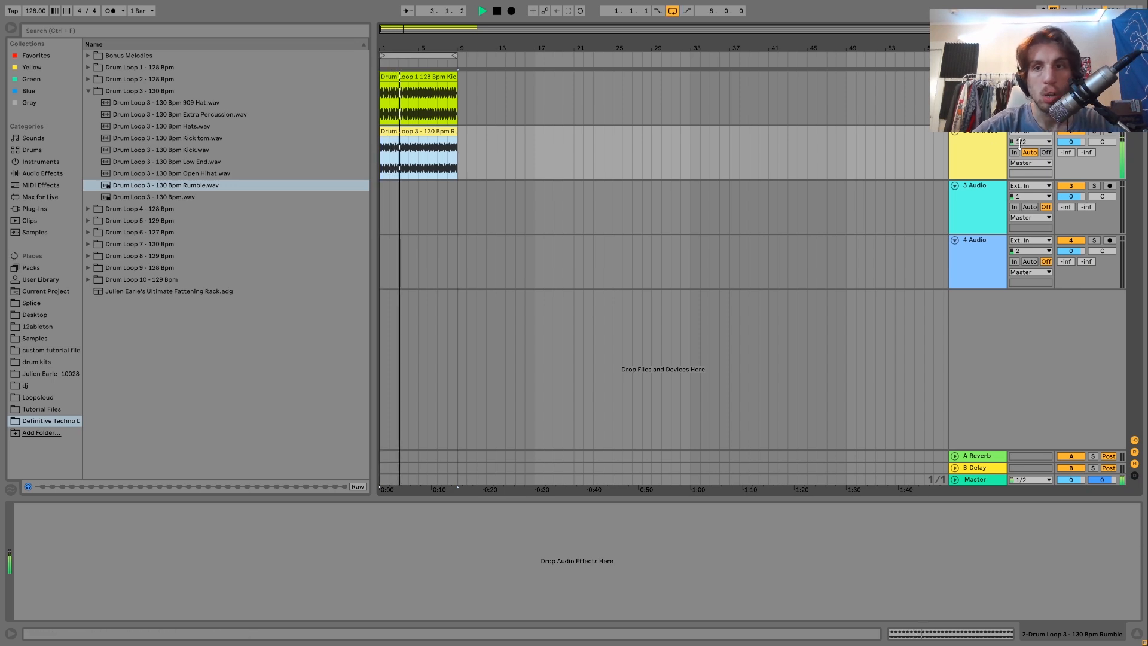
- Set the rumble track's volume to -2.0 dB and listen to the looped kick and rumble together
drag(1068, 142, 1068, 143)
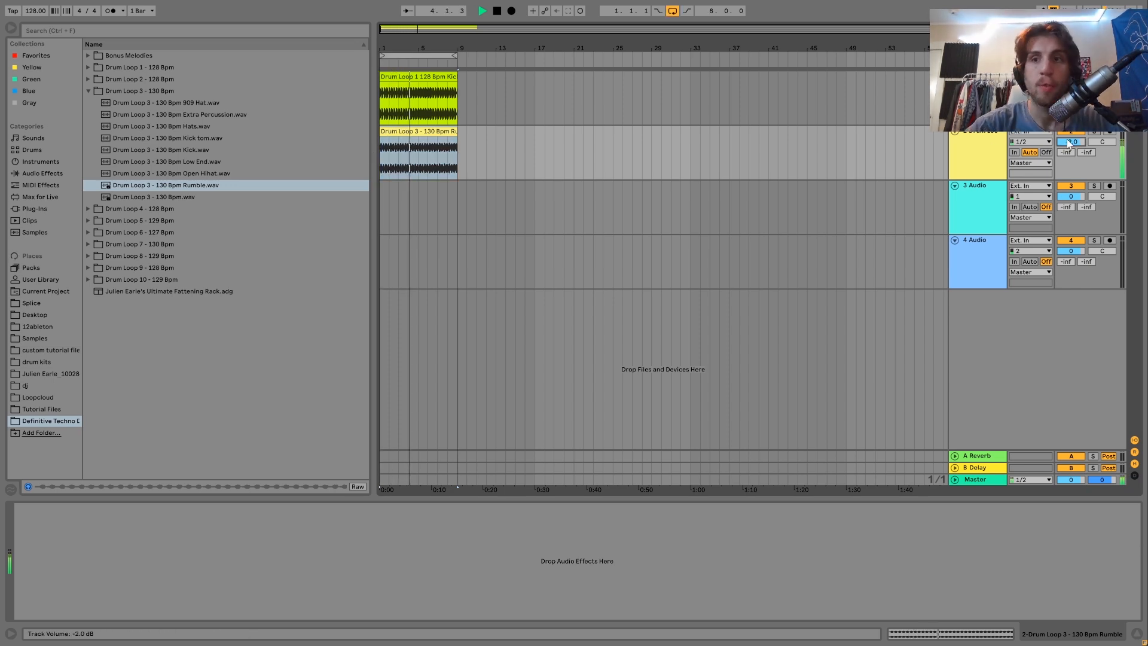
key(space)
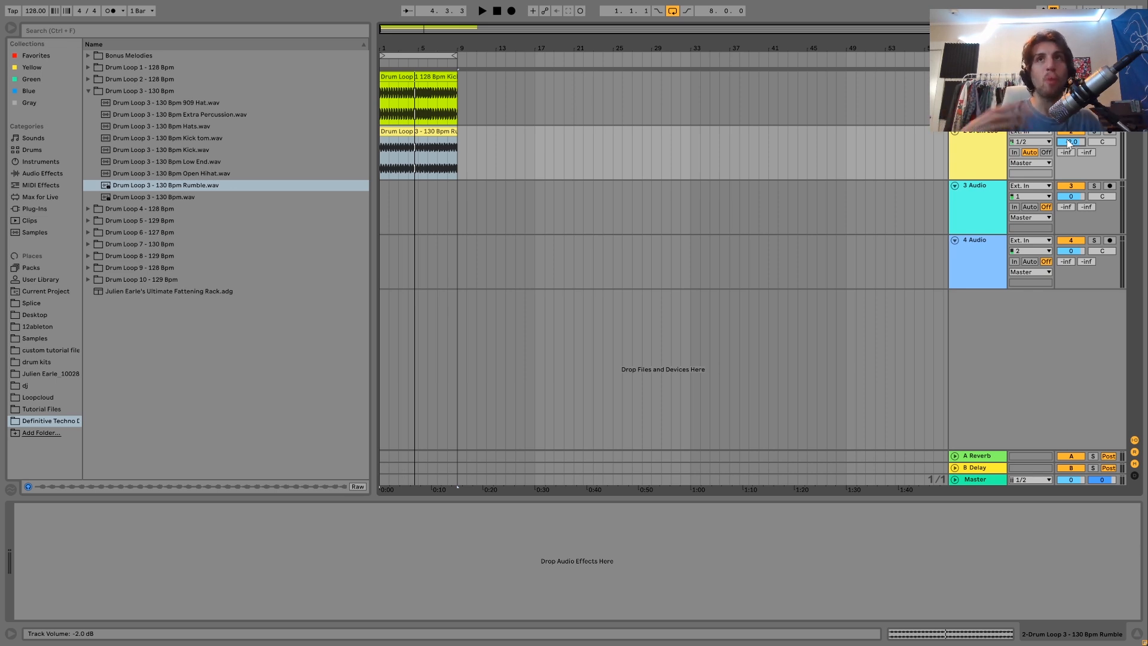
key(space)
click(963, 154)
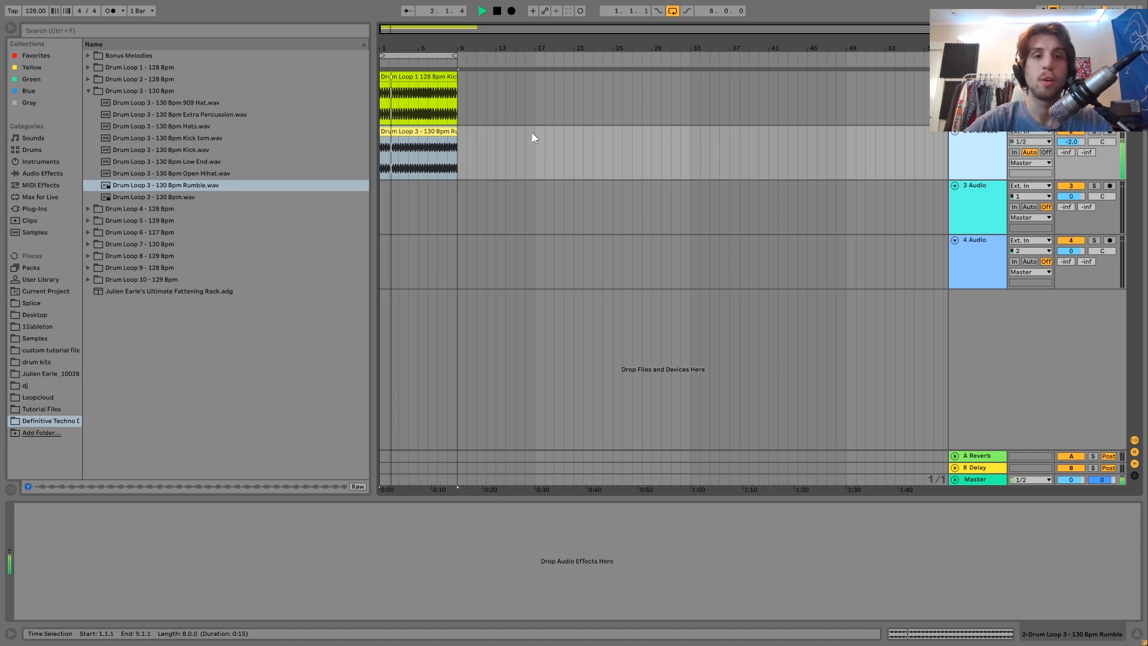
click(454, 159)
key(space)
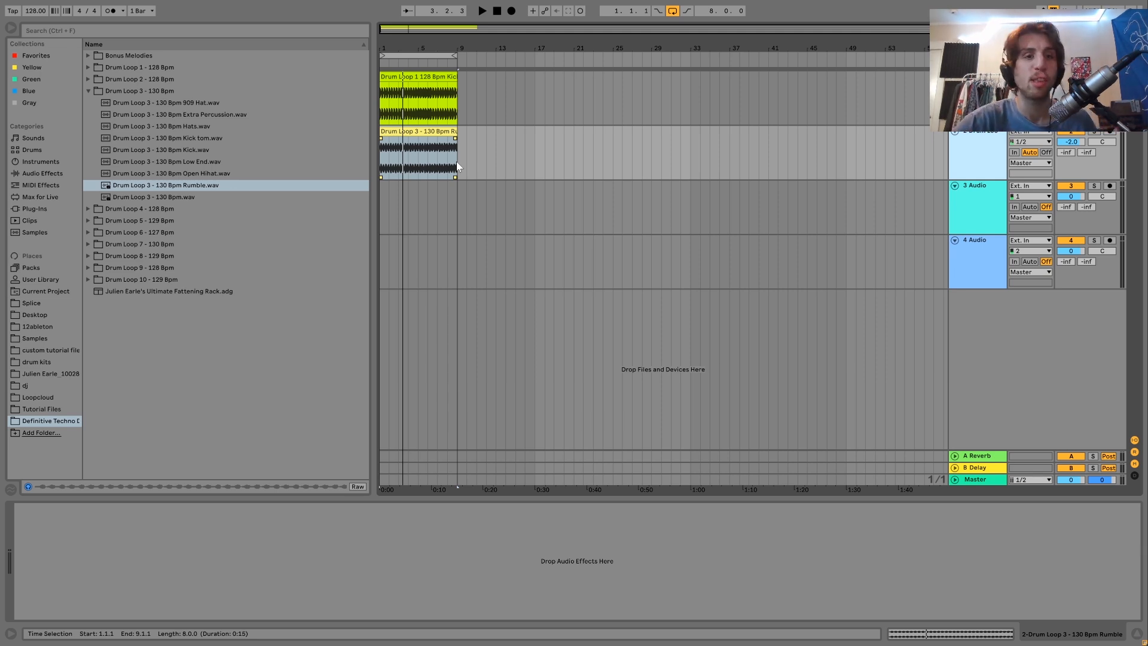
key(space)
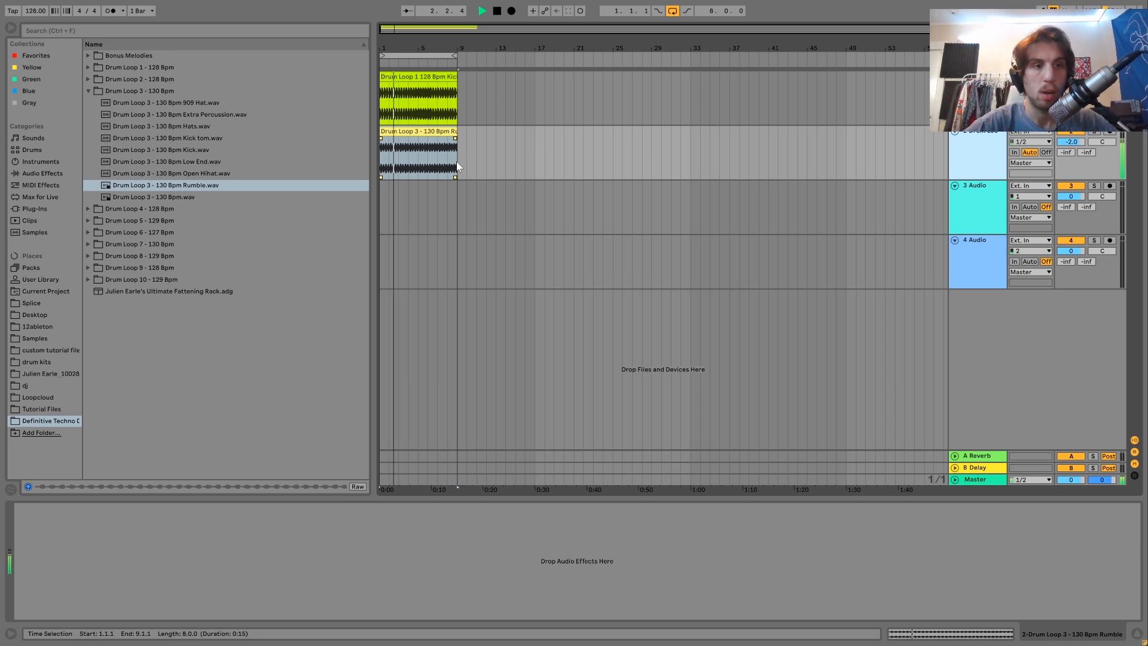
key(space)
- Group the kick and rumble tracks, and add the Ultimate Fattening Rack to the group
click(412, 115)
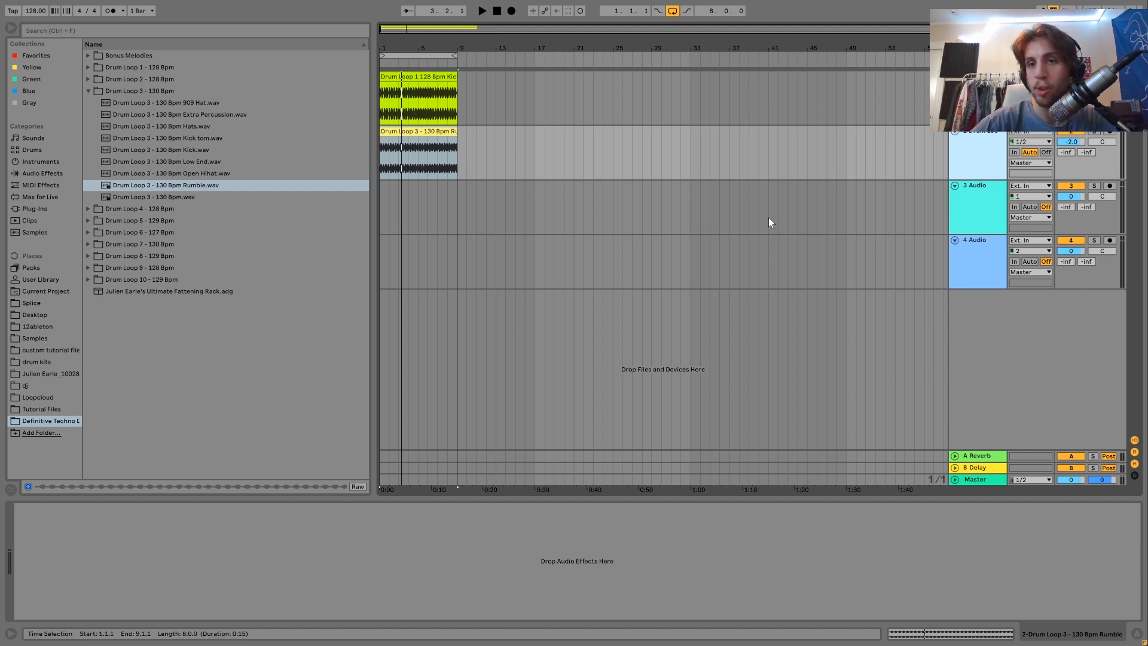
click(980, 90)
key(ctrl+g)
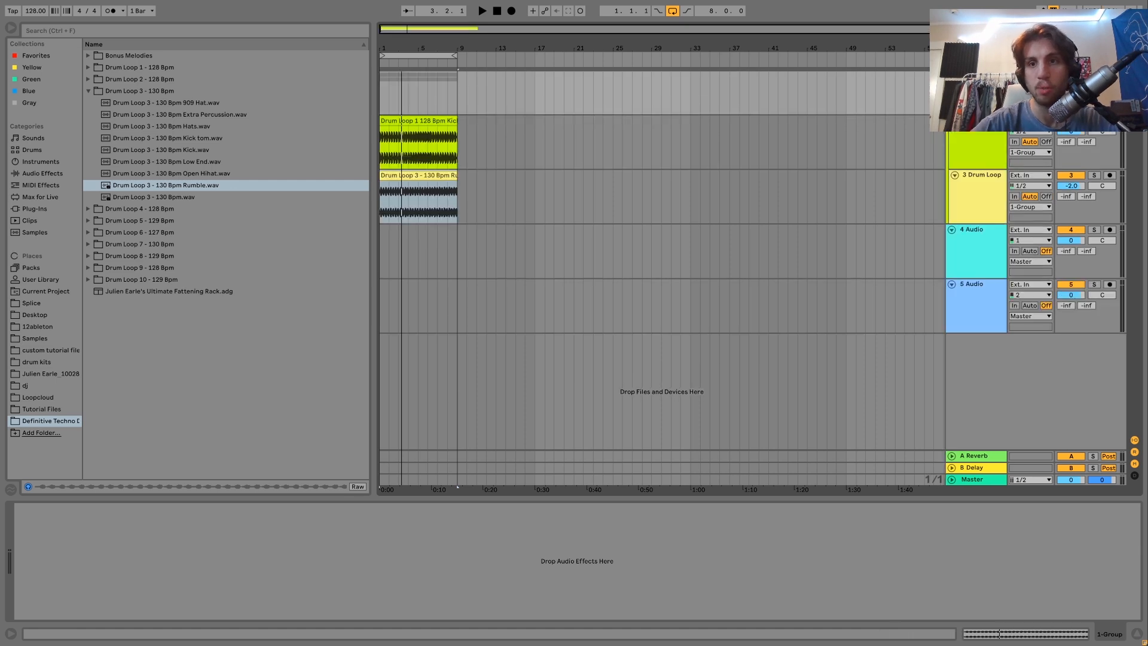
drag(167, 293, 148, 575)
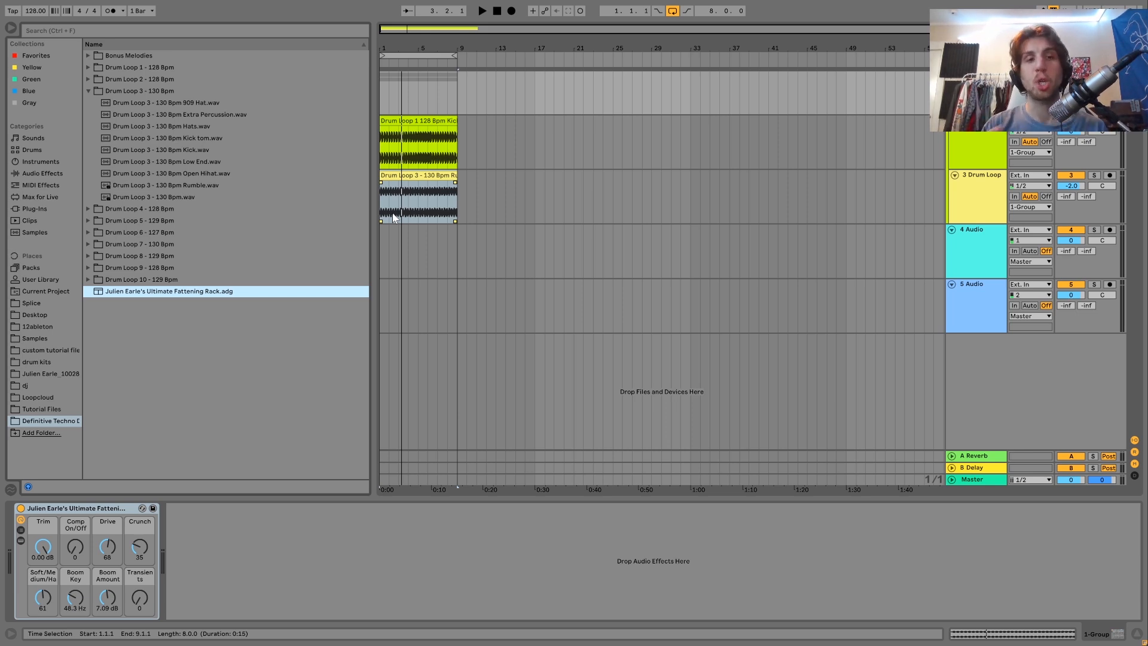
- Set the group's fattening rack to Boom Amount 0.00 dB, Drive 47 and Crunch 20 while playing the loop
drag(107, 598, 107, 625)
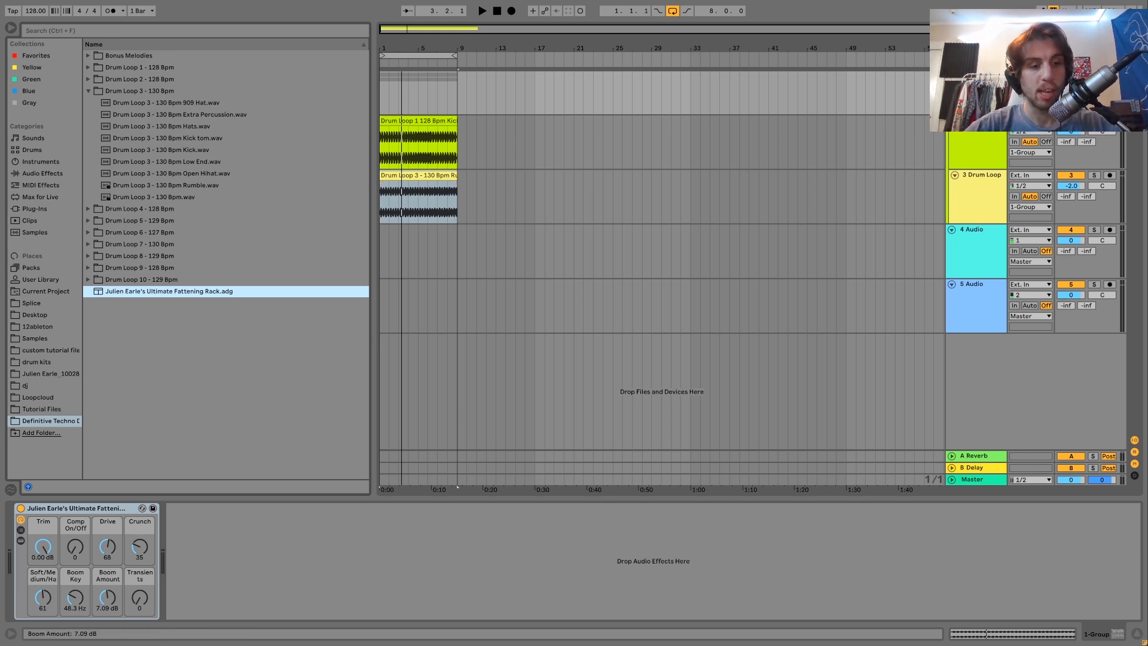
drag(110, 551, 139, 577)
key(space)
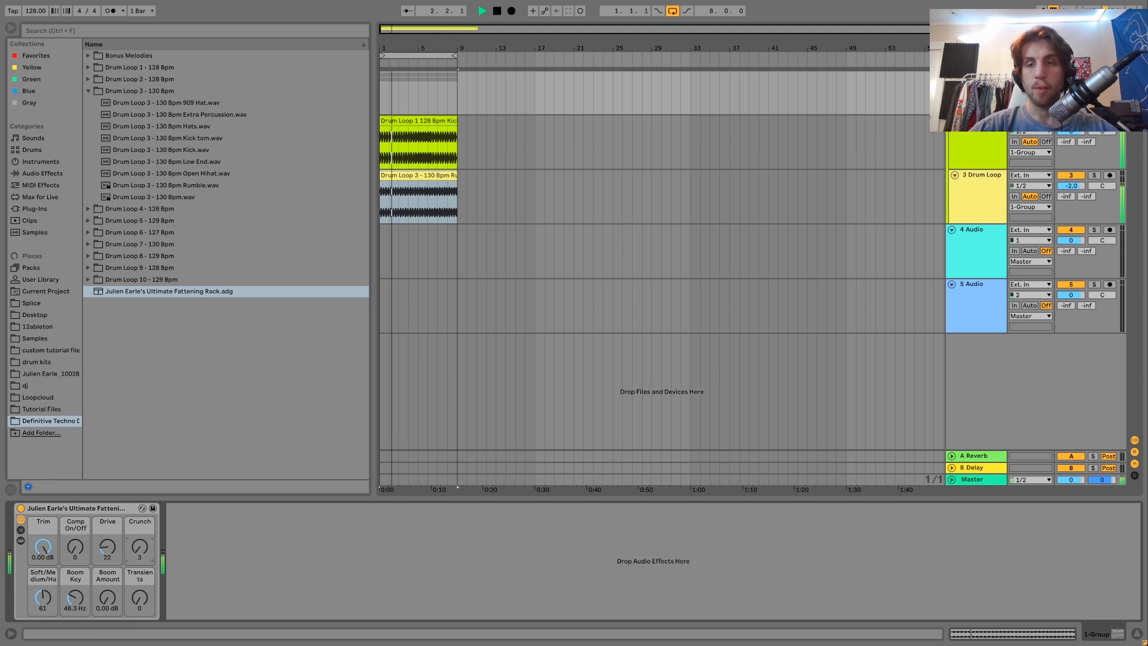
drag(140, 547, 140, 531)
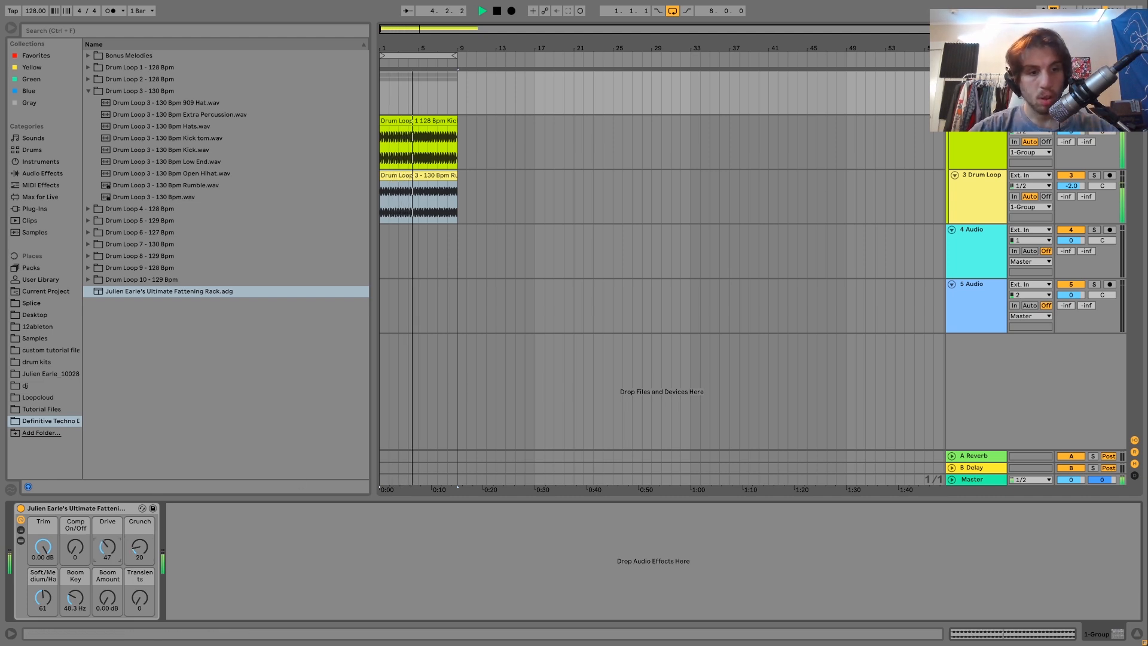
drag(107, 547, 107, 536)
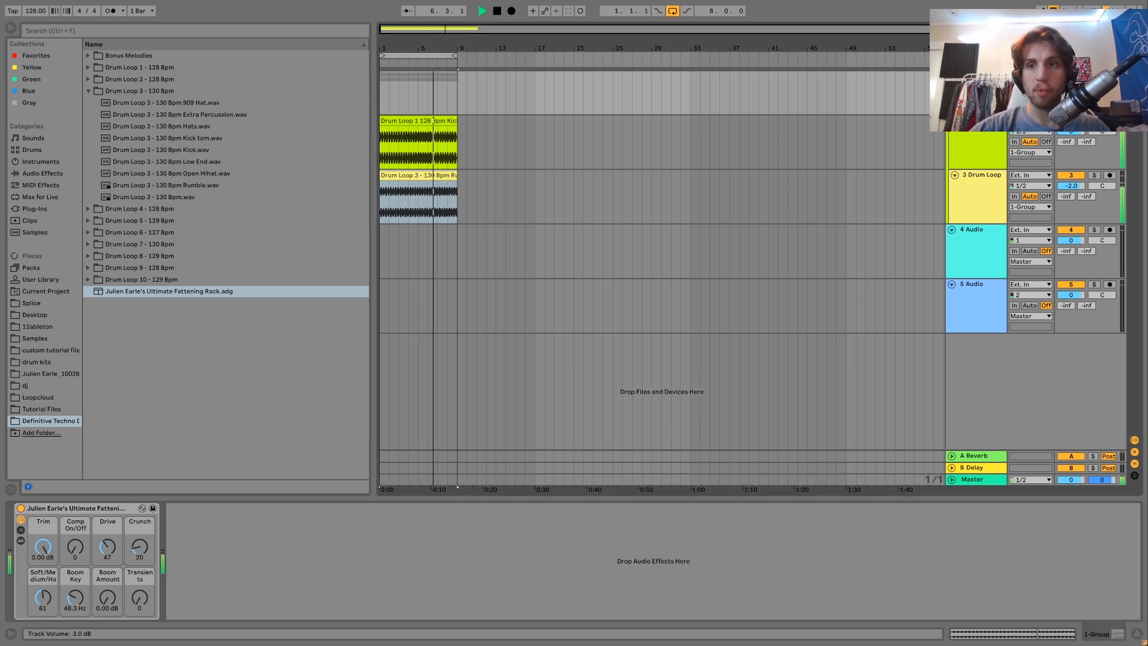
key(space)
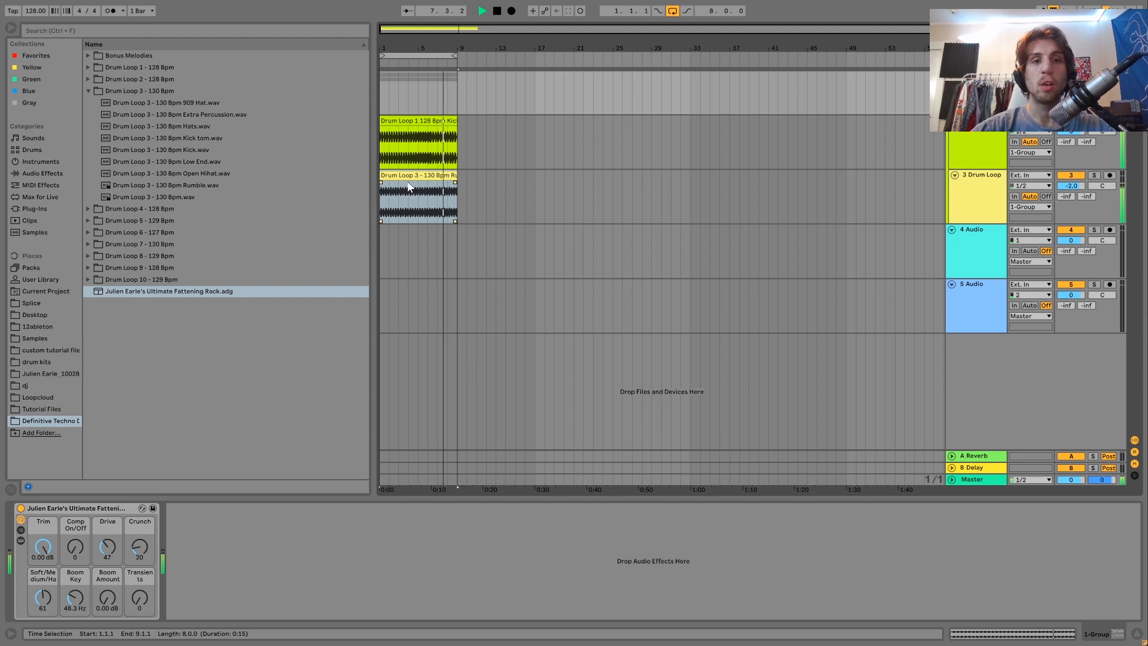
- Insert a MIDI track beneath the rumble track, and audition the Drum Loop 3 Kick tom sample
click(404, 176)
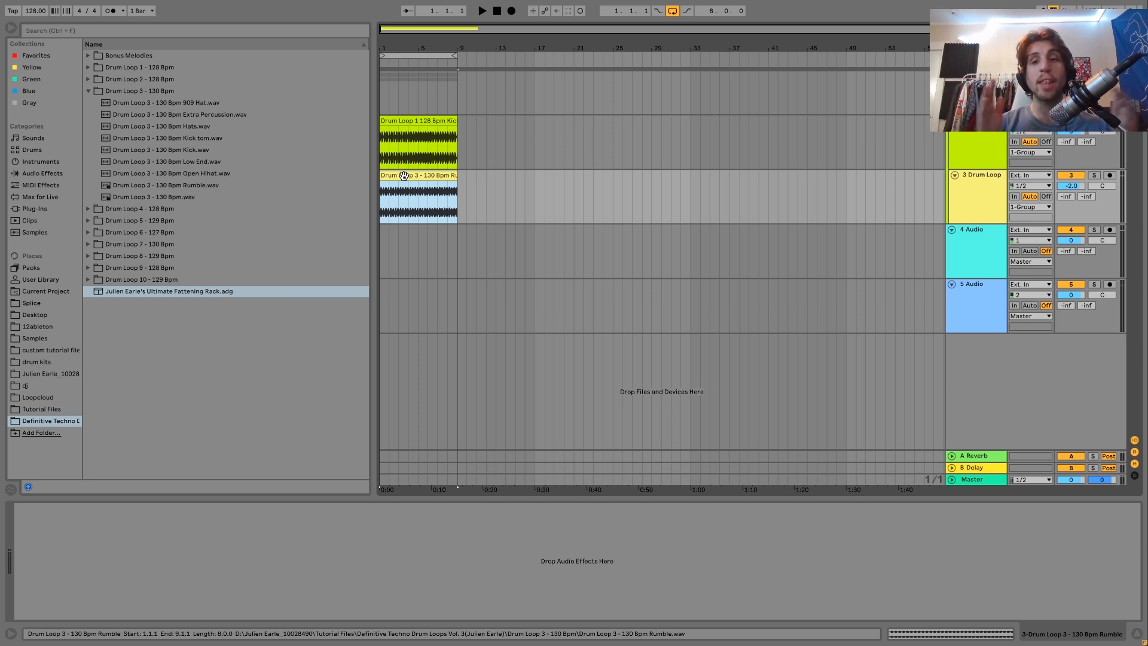
key(ctrl+shift+t)
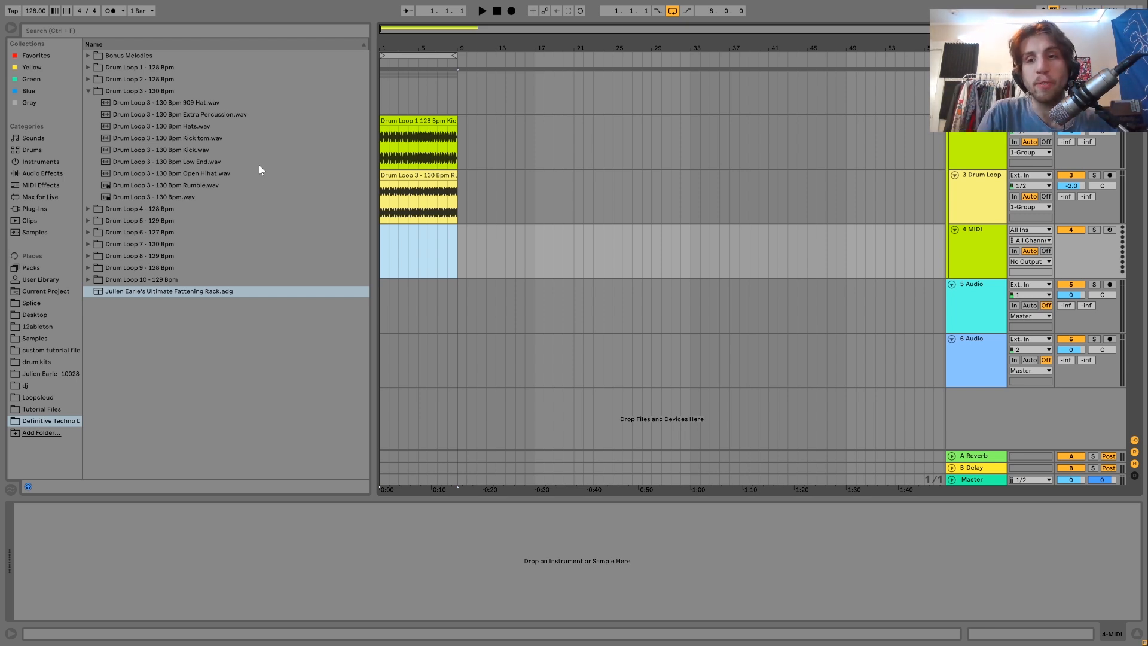
click(197, 137)
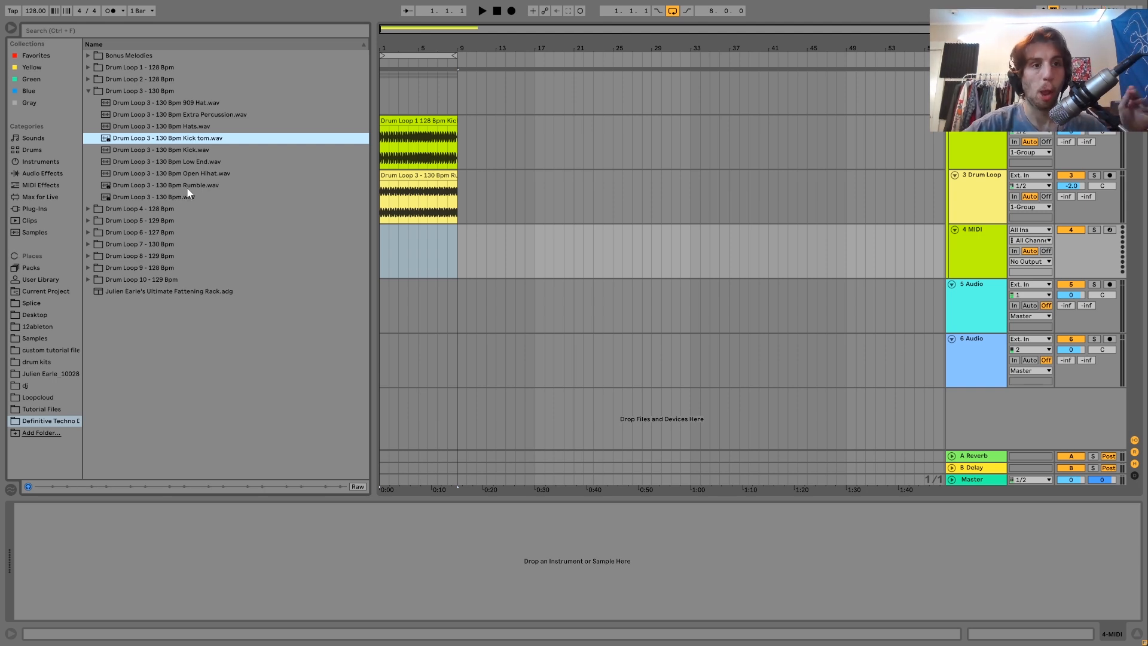
- Look through the Drum Loop 4 and Drum Loop 5 folders, and audition the Drum Loop 5 Rolling Percussion and Punch samples
key(Left)
key(Down)
key(Left)
key(Left)
key(Down)
key(Right)
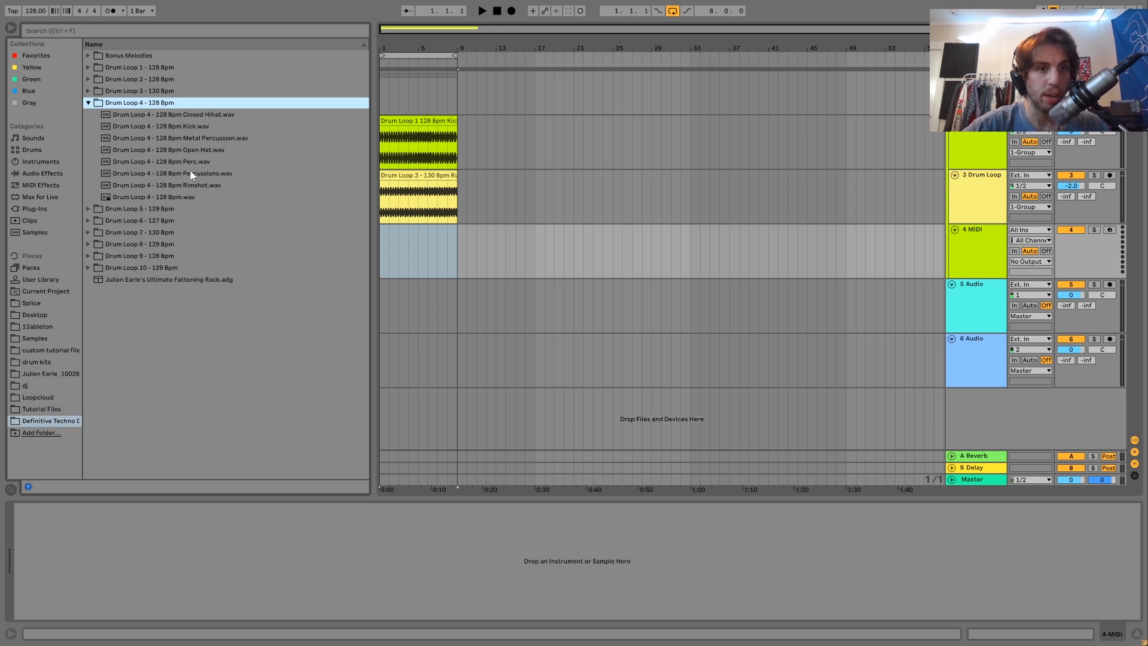
key(Left)
key(Down)
key(Right)
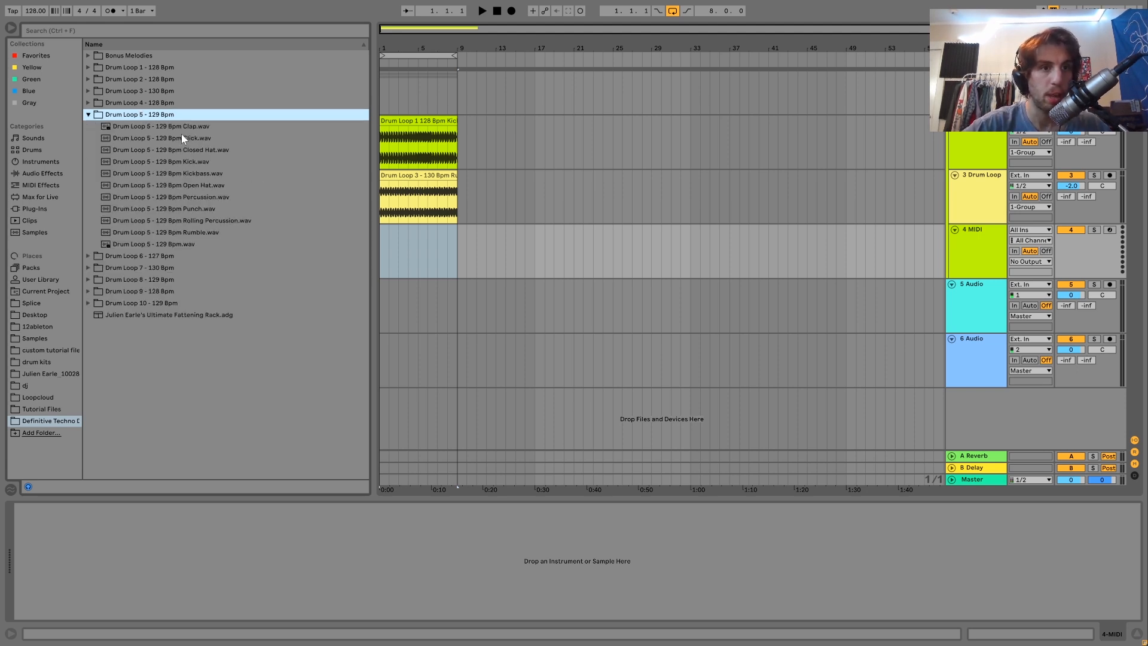
click(204, 220)
key(Up)
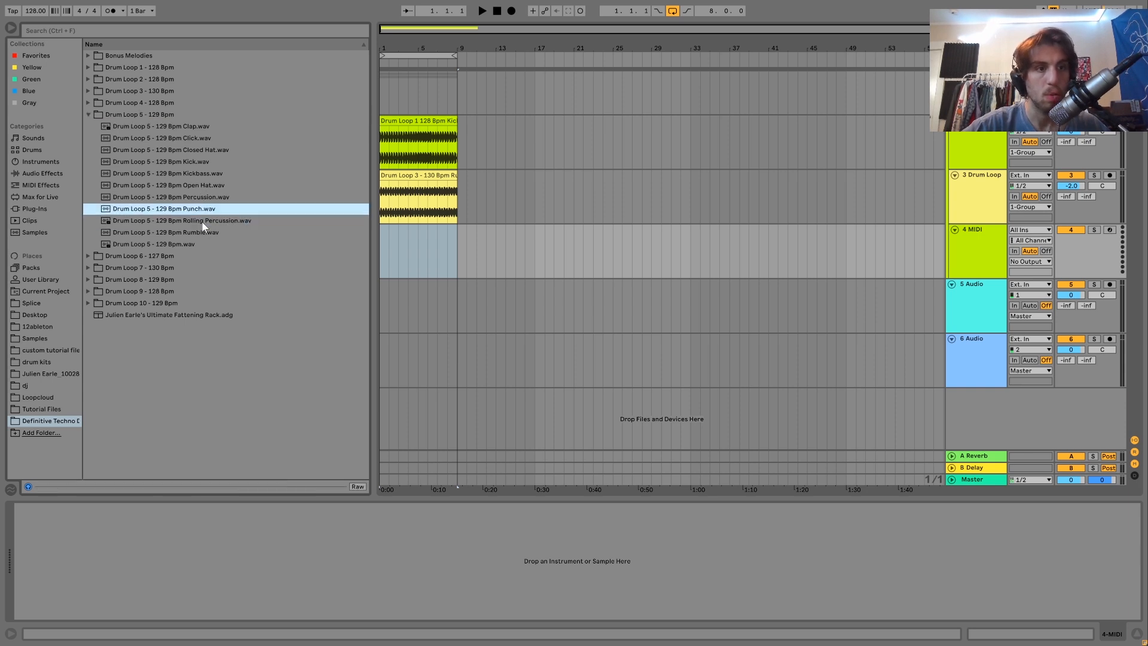
- Look through the Drum Loop 6 and Drum Loop 8 folders, and audition the Drum Loop 8 Bass Percussion sample
key(Left)
key(Down)
key(Right)
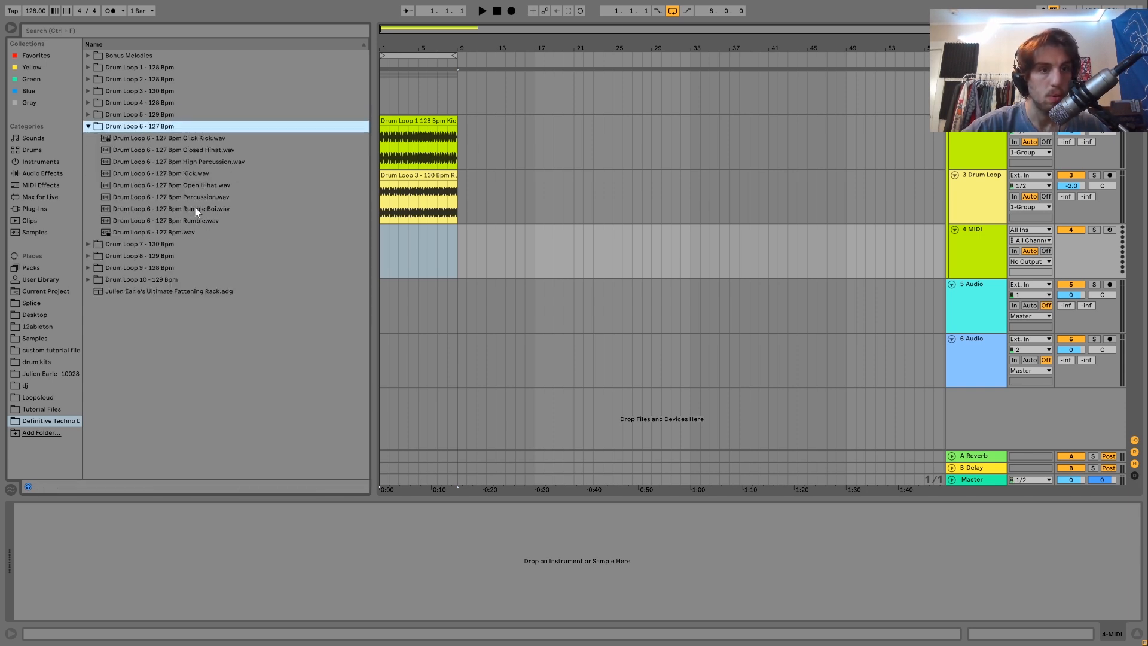
key(Left)
key(Down)
key(Down)
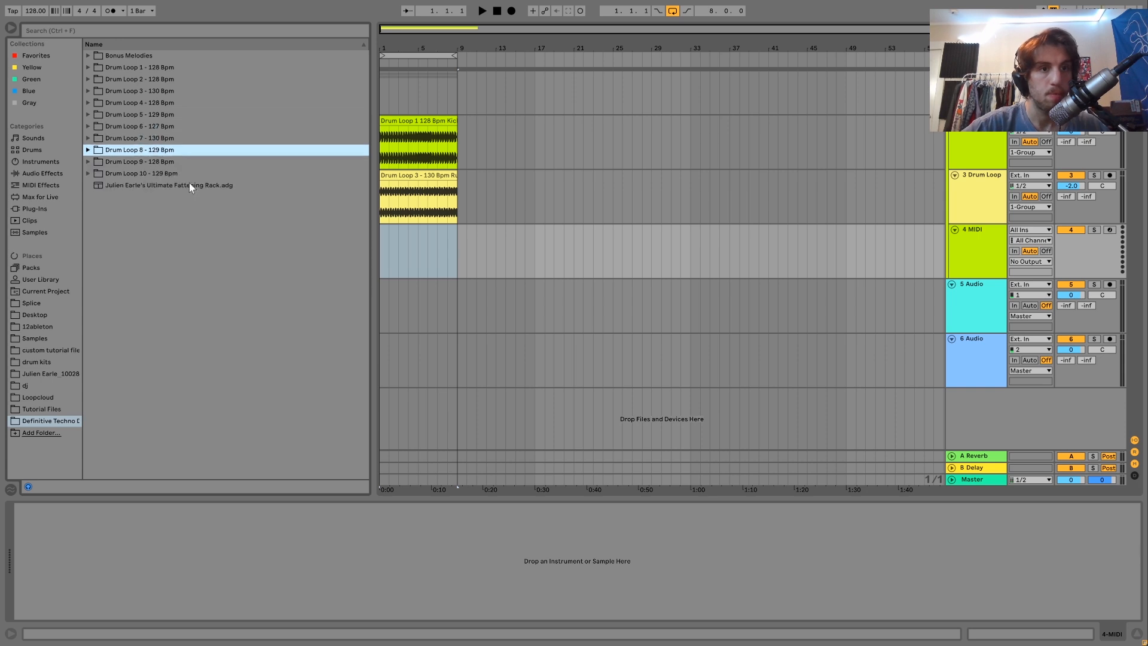
key(Right)
click(186, 176)
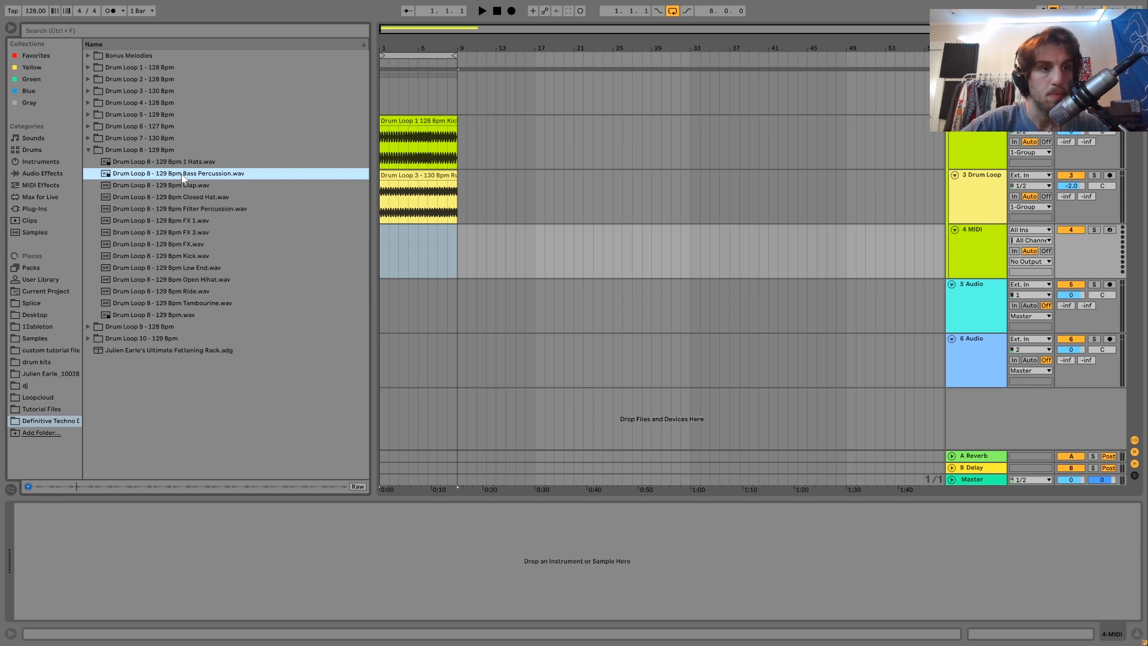
- Audition Drum Loop 9 - 128 Bpm Bass Groove.wav and place it at bar 1 of the empty track beneath the rumble
key(Left)
key(Left)
key(Down)
key(Right)
key(Down)
key(Left)
click(187, 188)
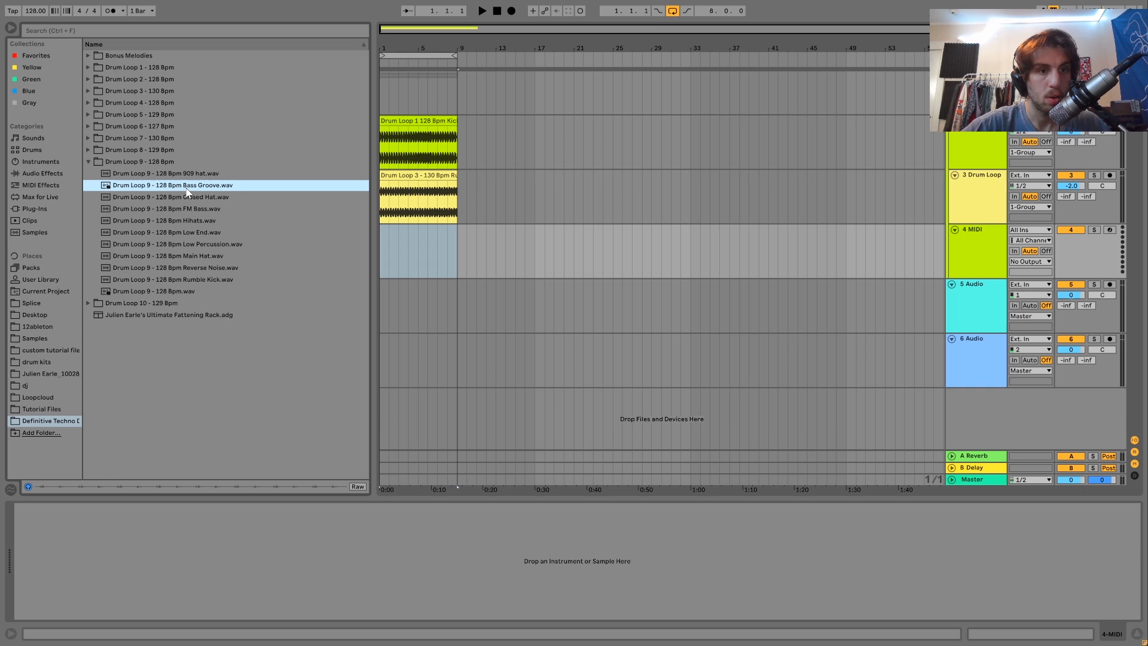
drag(169, 190, 380, 260)
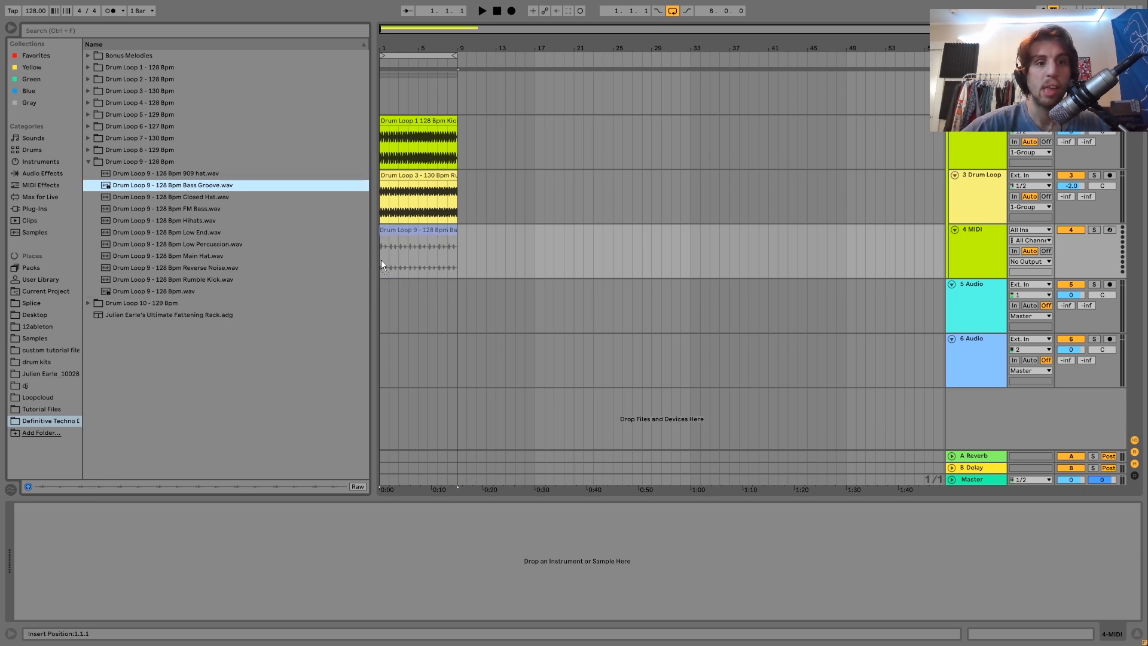
- Play the loop and set the Bass Groove track's volume to -6.2 dB
drag(385, 46, 433, 299)
key(space)
drag(539, 45, 537, 1)
drag(1075, 241, 1076, 251)
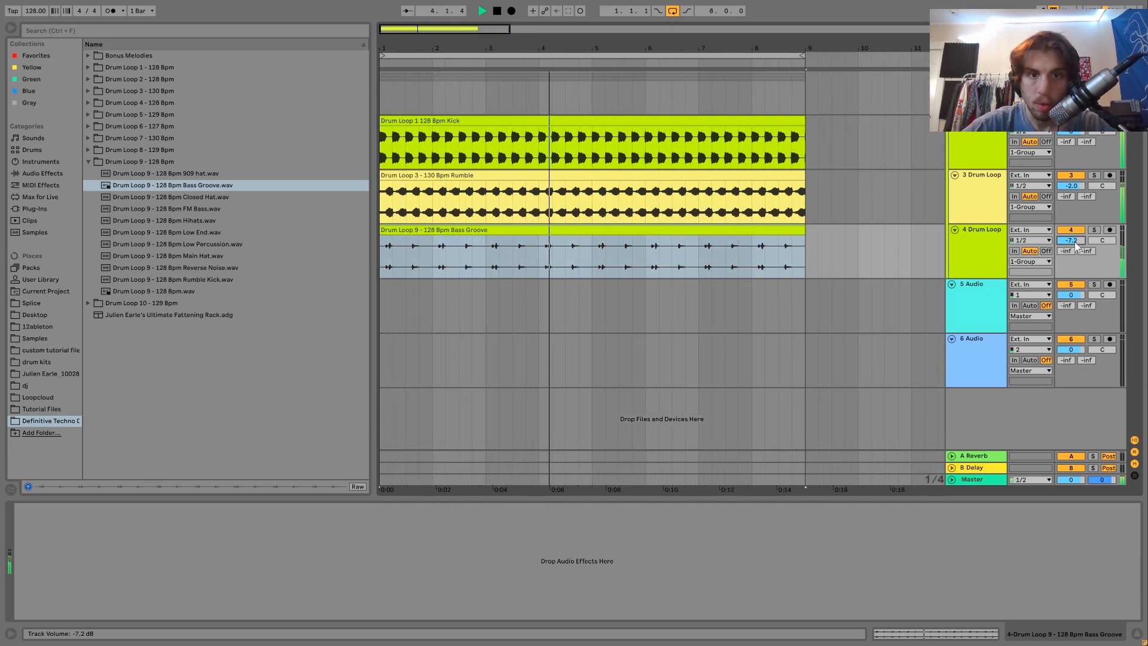
key(Up)
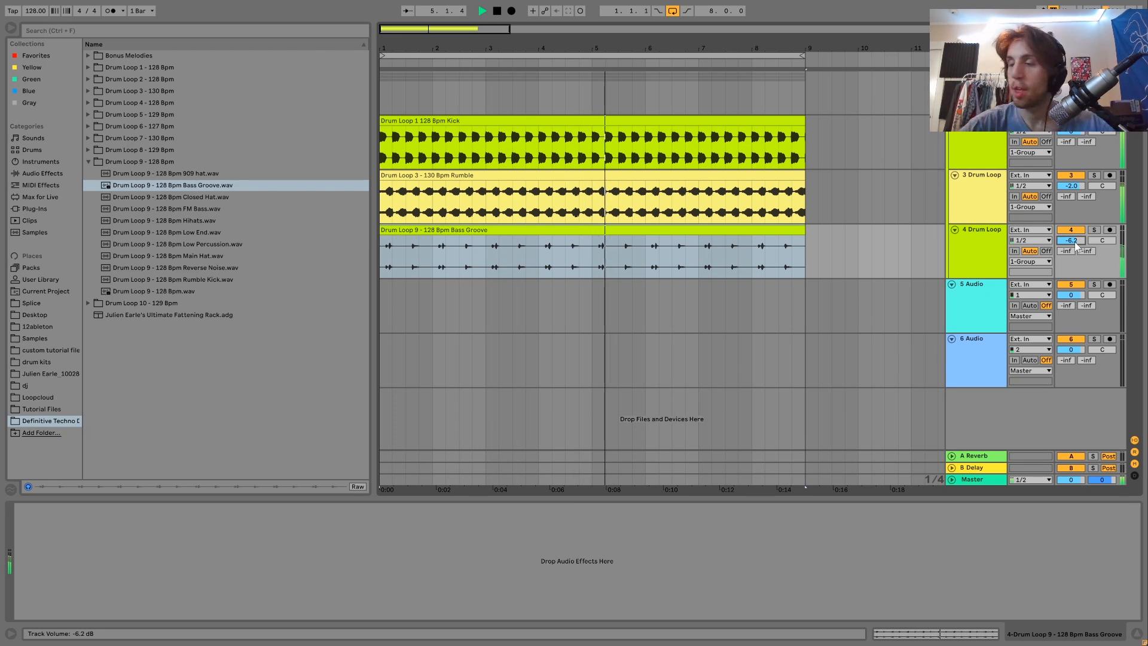
key(space)
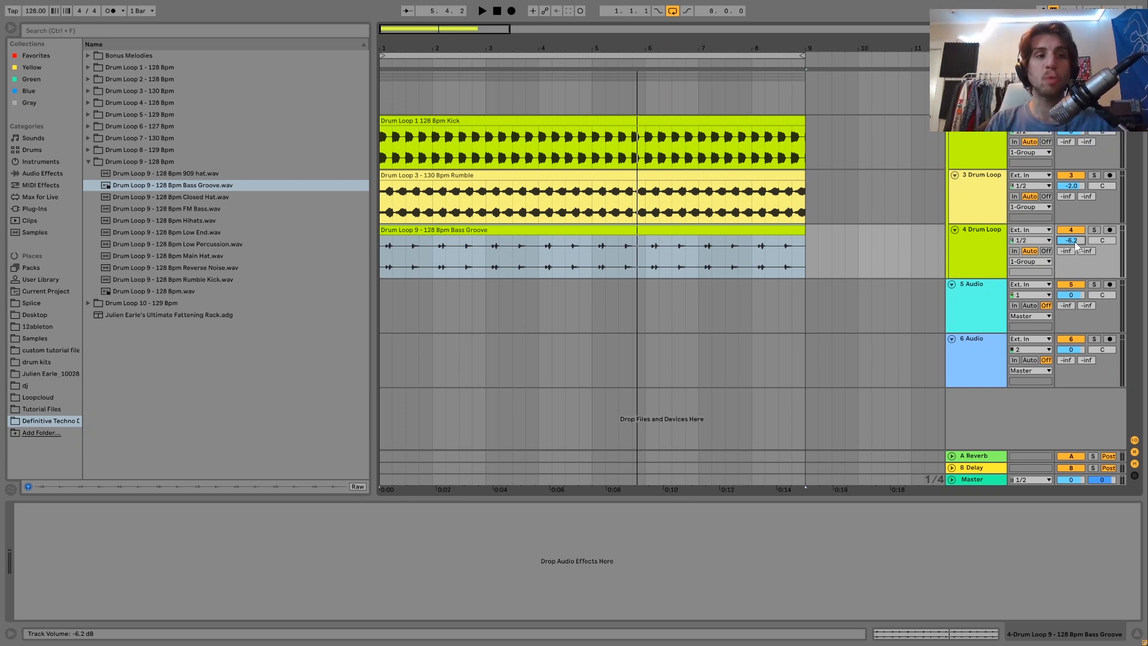
- Listen to the looped kick, rumble and bass groove together, and audition the Drum Loop 9 Main Hat sample
key(space)
click(981, 254)
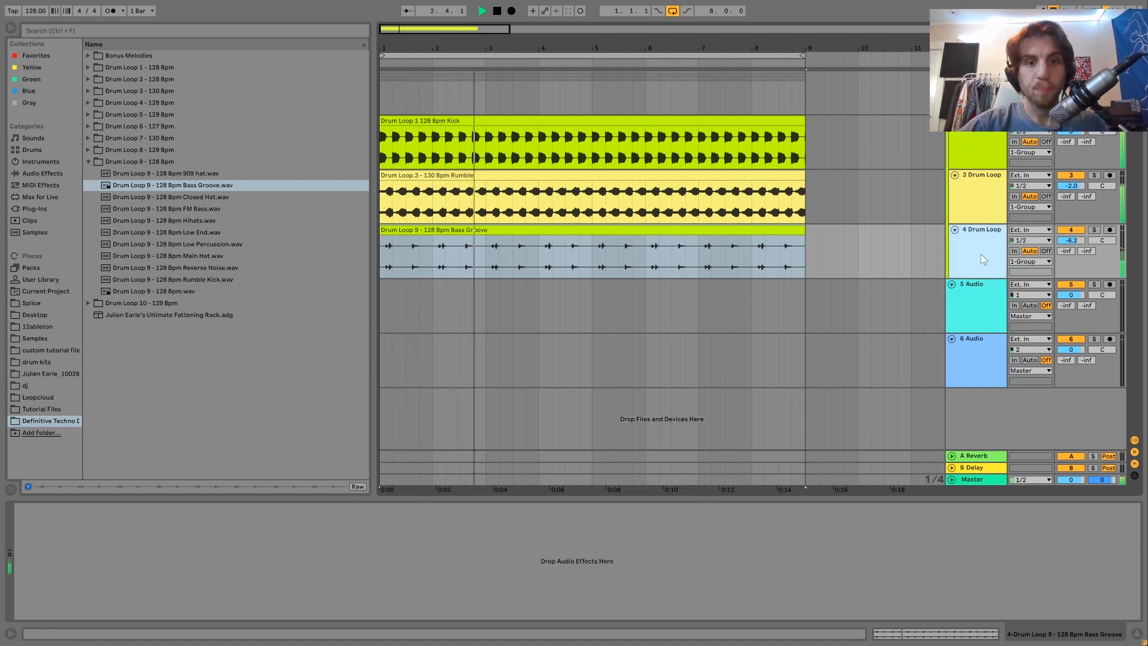
key(space)
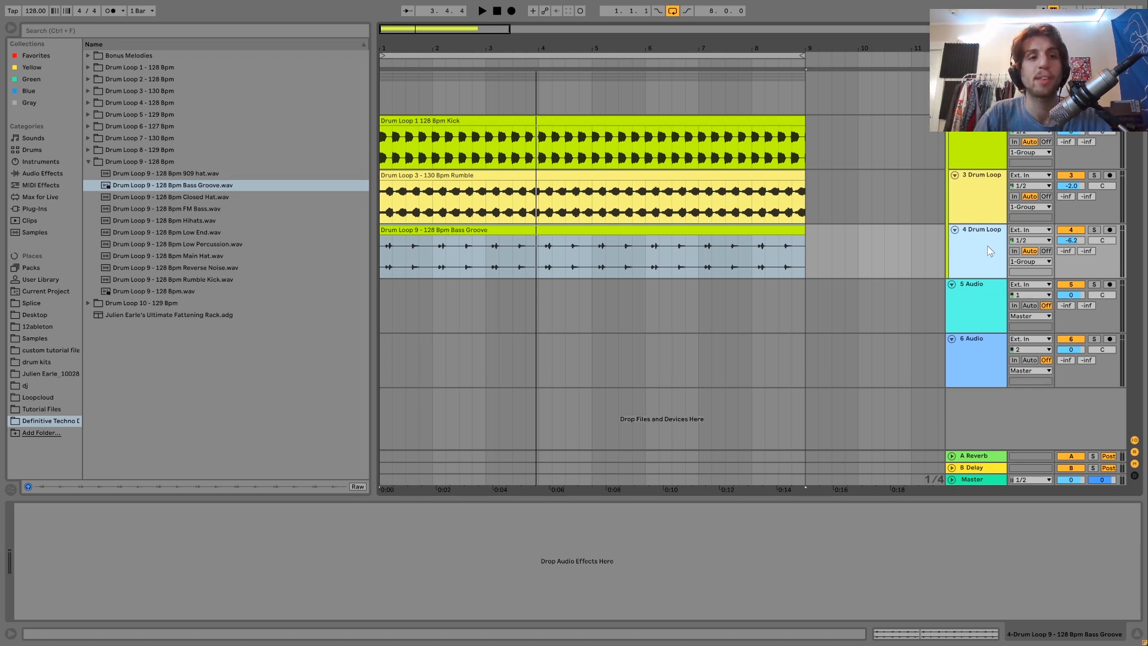
key(space)
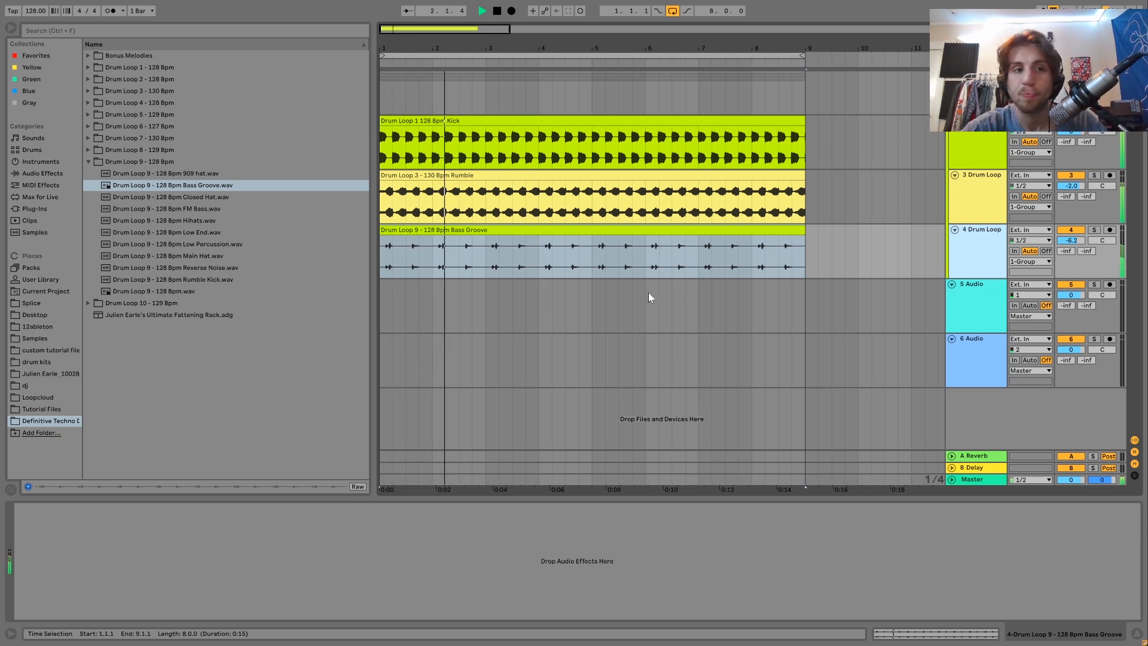
key(space)
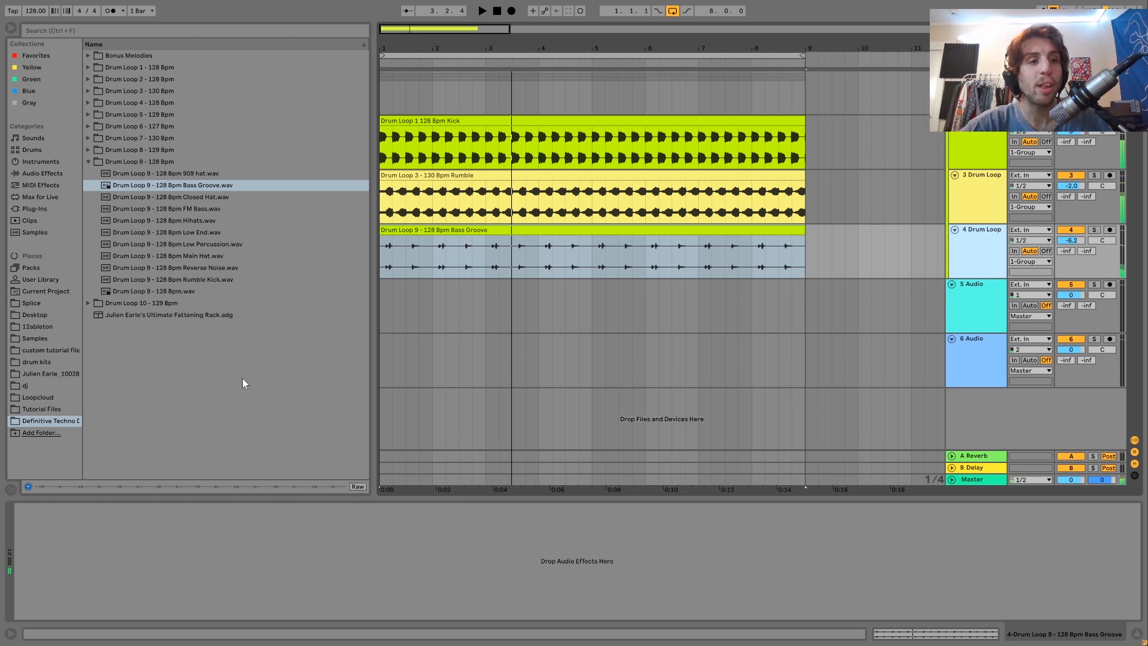
click(199, 258)
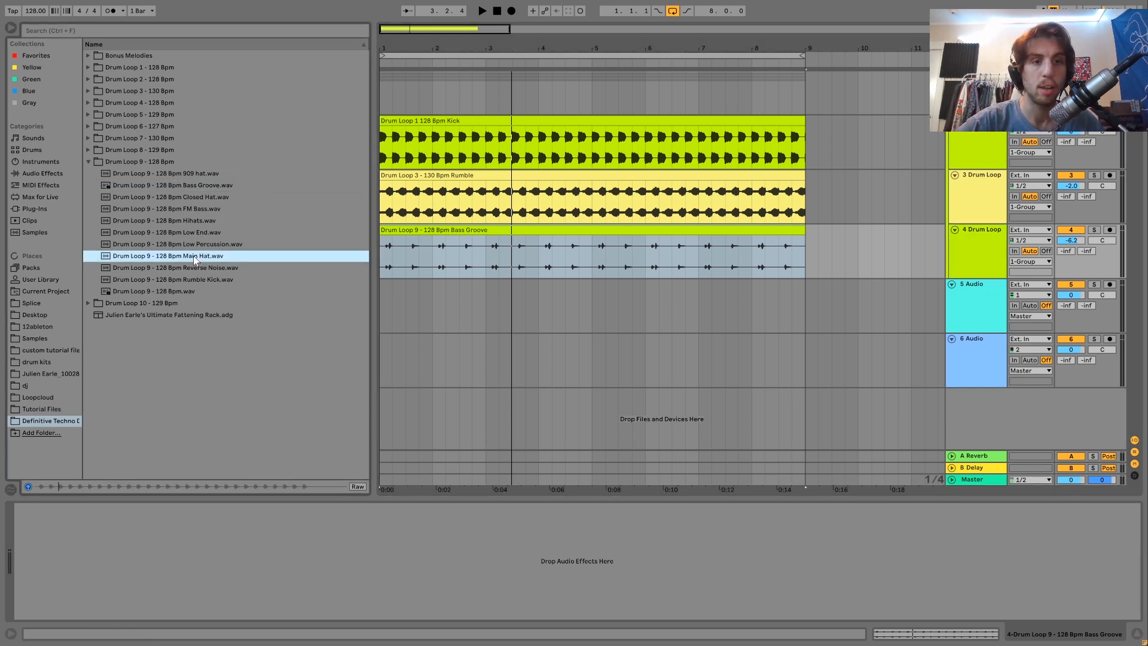
- Place the Drum Loop 9 Main Hat sample at bar 1 of track 5 and set its track volume to -2 dB
drag(403, 324, 382, 307)
key(space)
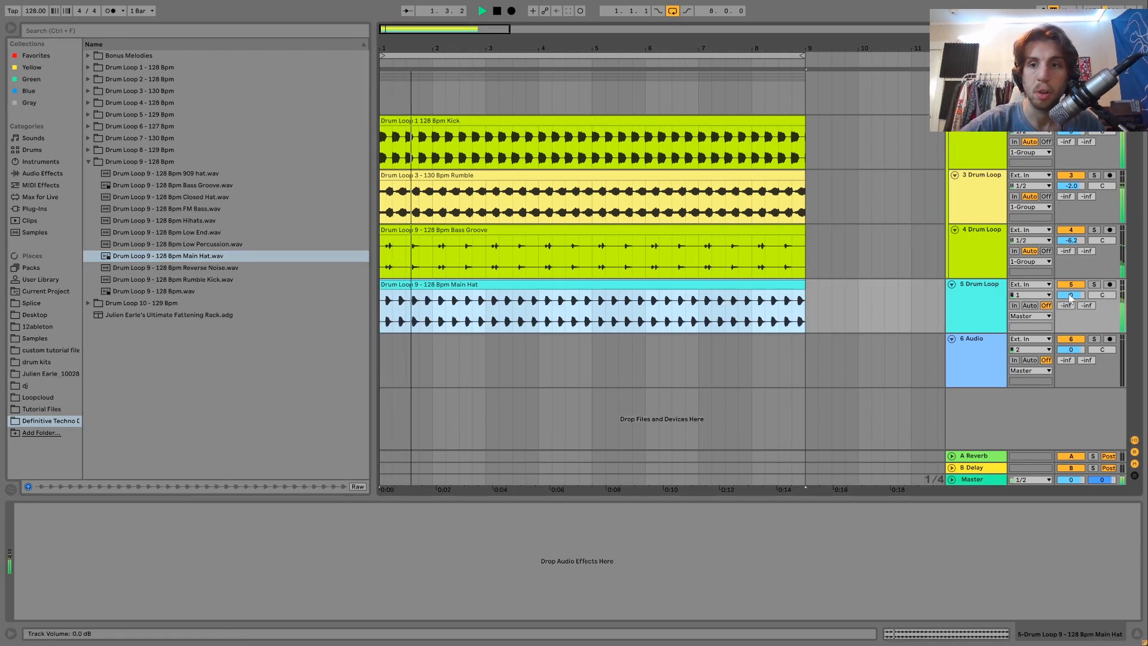
text(-2)
key(Return)
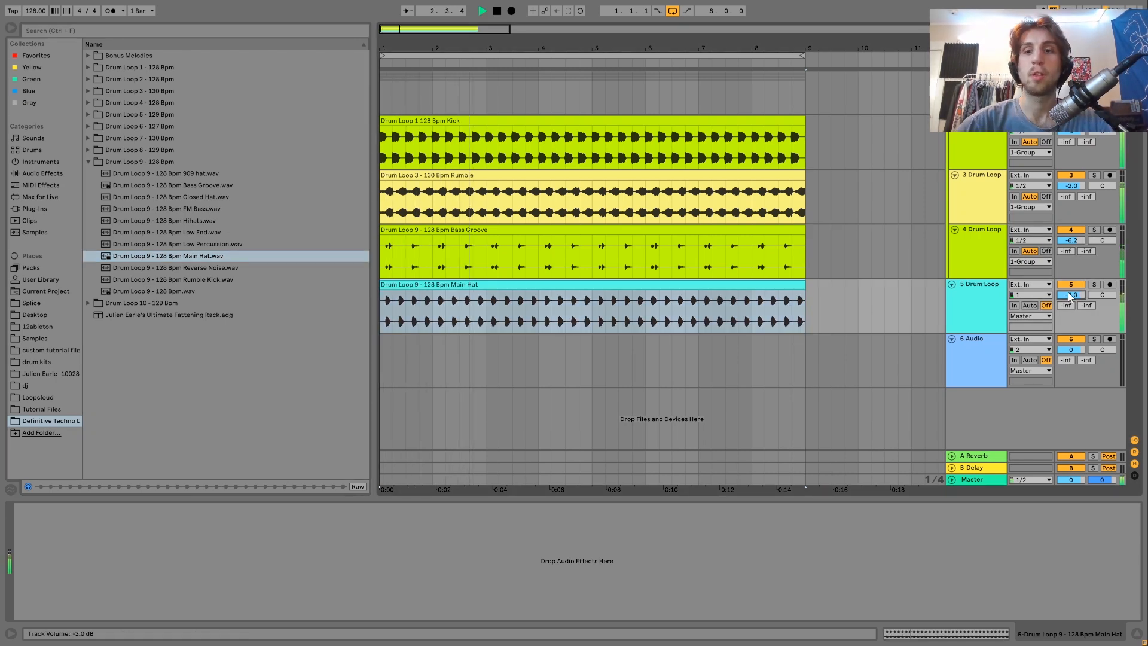
key(space)
- Browse the Drum Loop 8 and 10 folders, audition Drum Loop 10 - 129 Bpm Shake Hat.wav, and place it at bar 1 of track 6
click(89, 150)
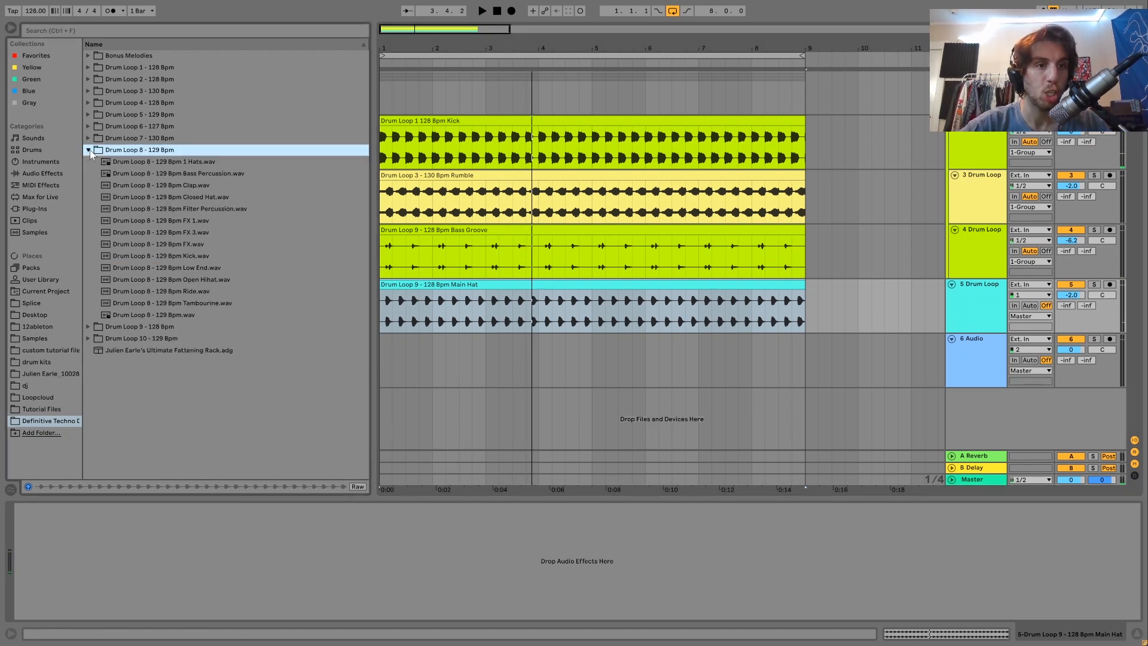
click(88, 338)
click(202, 292)
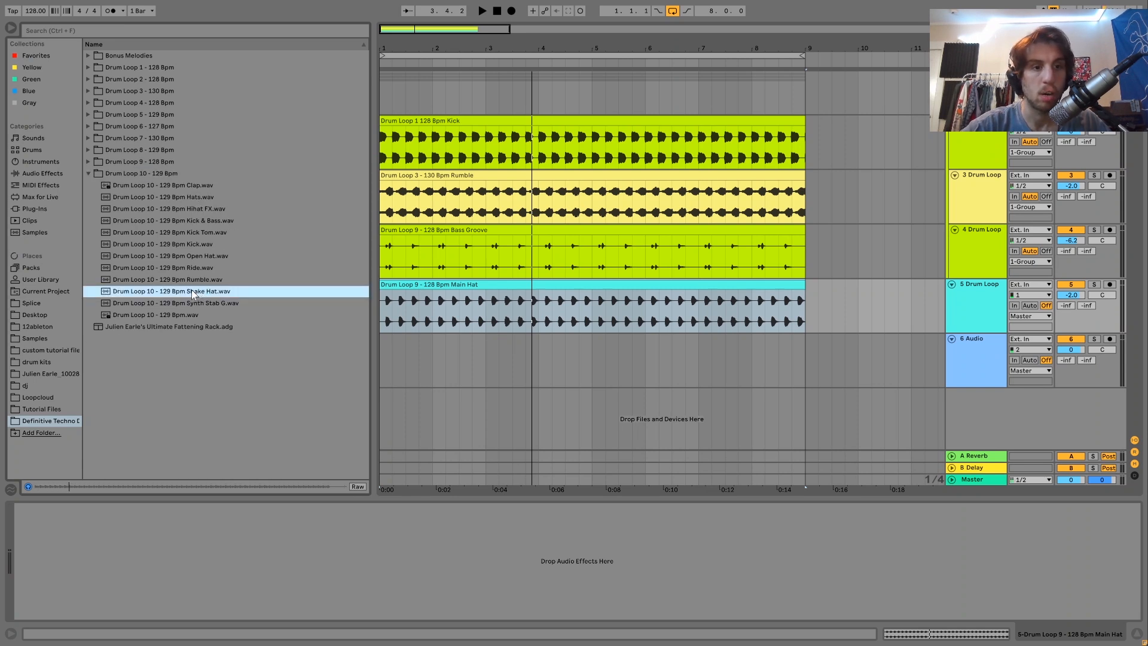
drag(378, 366, 382, 364)
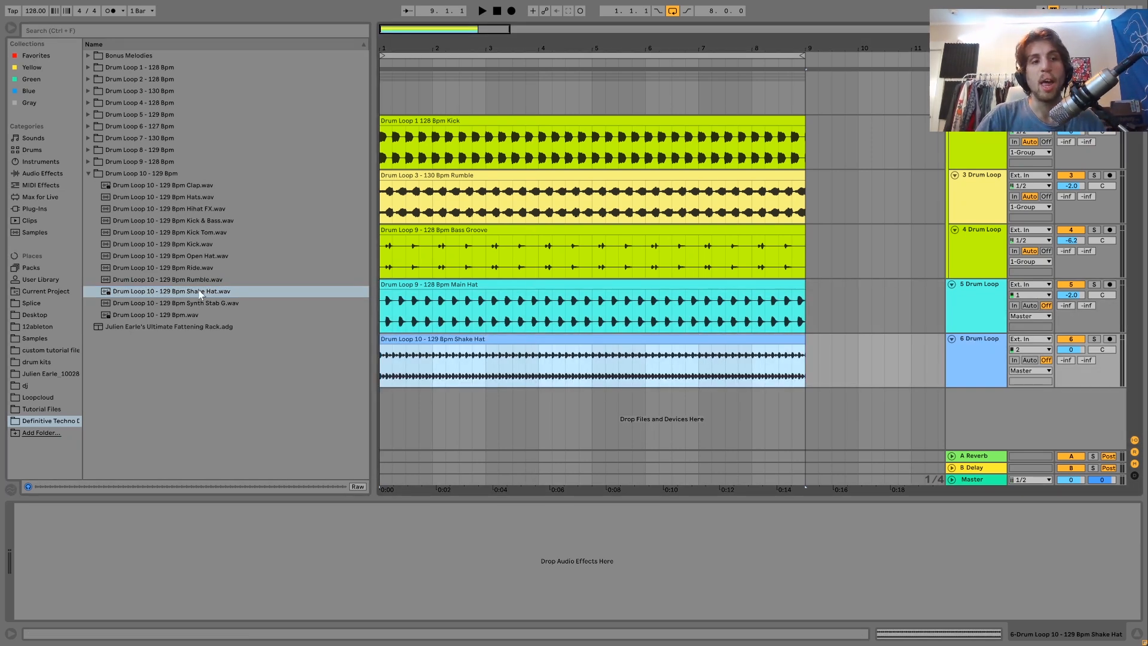
click(201, 291)
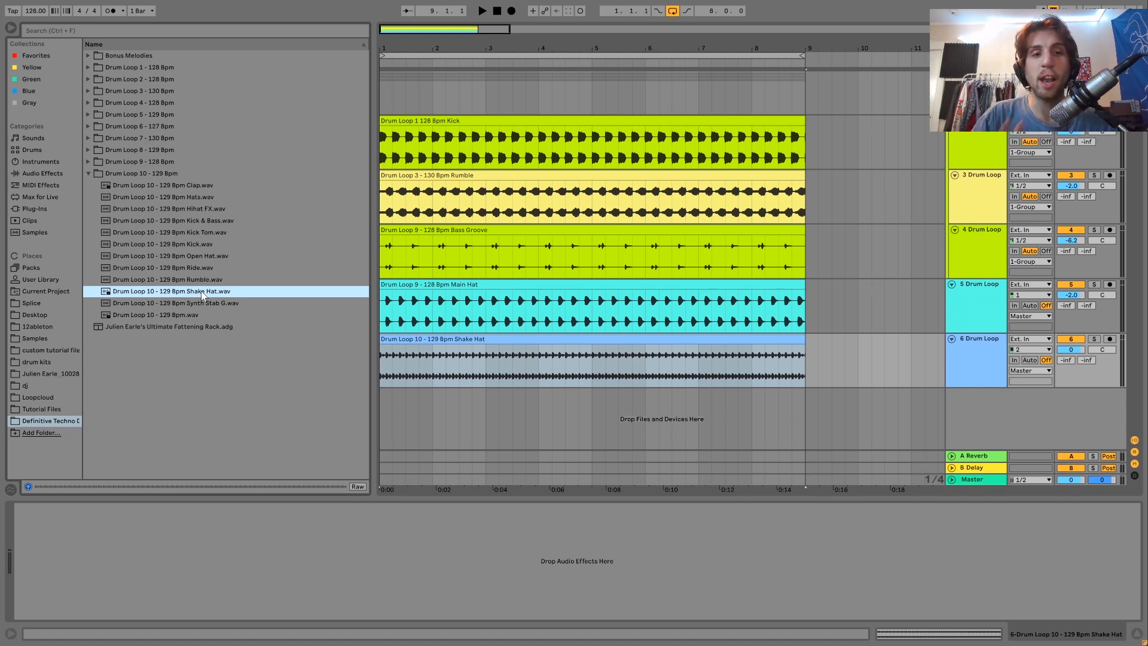
- Compare louder and quieter levels for the Shake Hat track during playback and set its volume to -2.6 dB
key(space)
mouse_move(1083, 348)
mouse_down()
mouse_move(1083, 360)
mouse_move(1083, 345)
mouse_up()
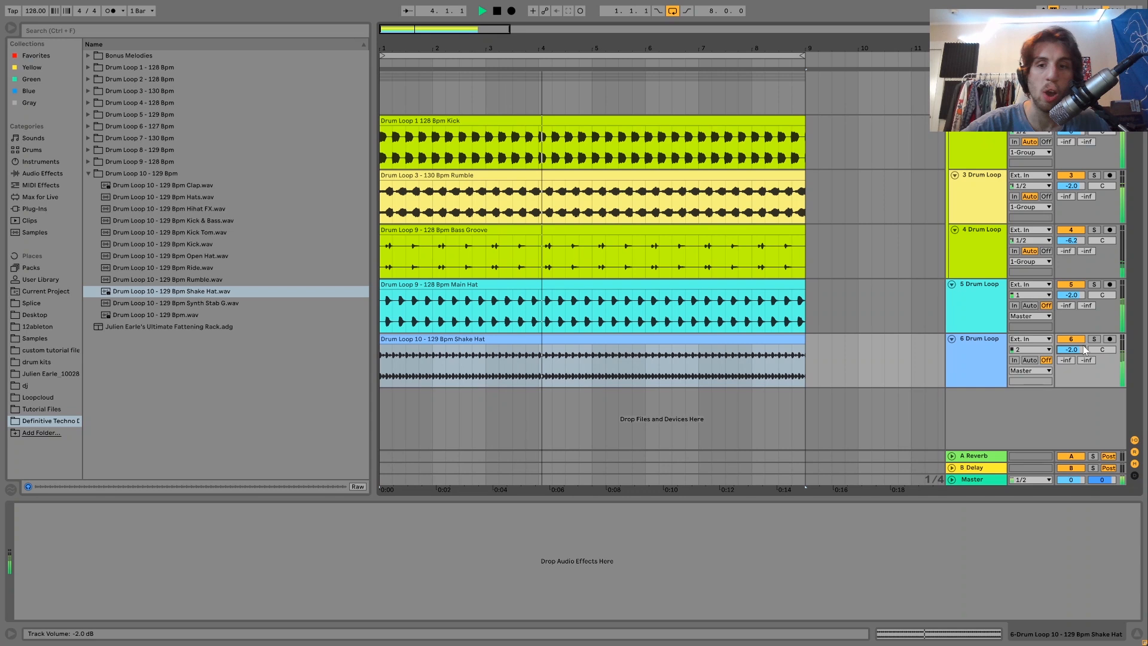
key(space)
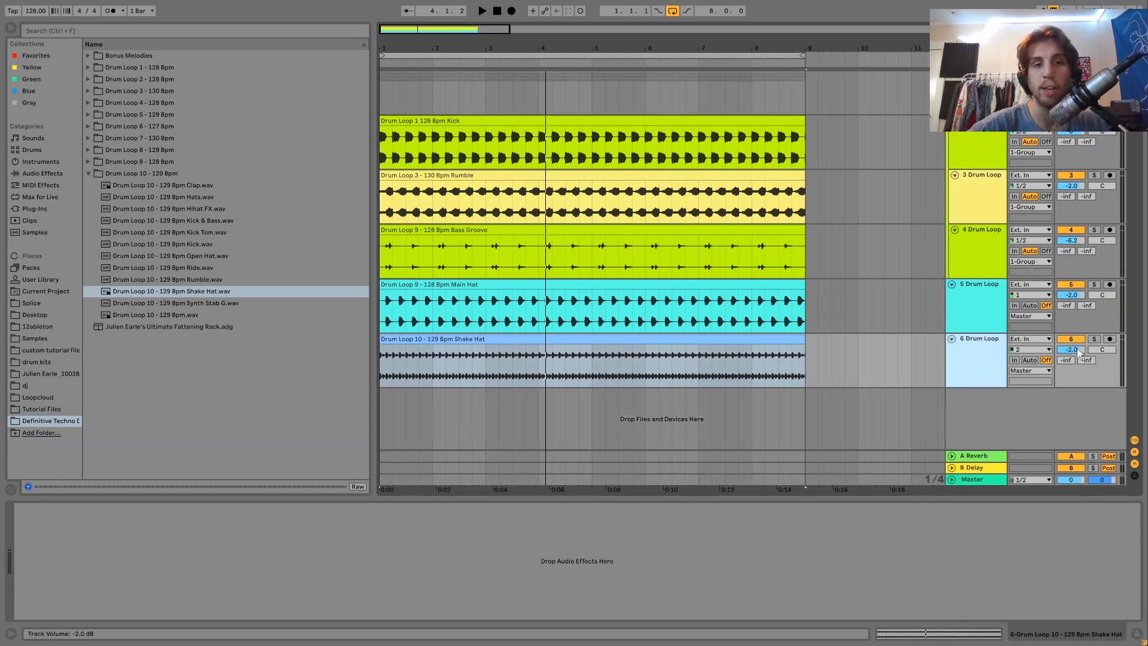
mouse_move(1079, 350)
mouse_down()
mouse_move(1080, 328)
mouse_move(1081, 364)
mouse_up()
key(space)
key(space)
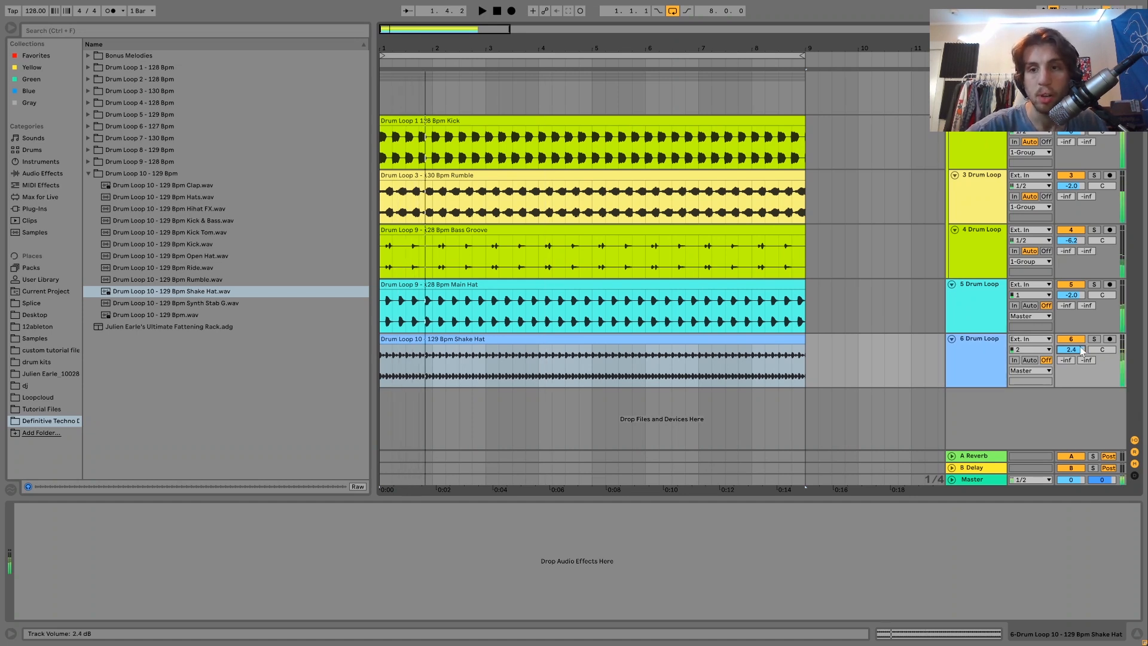
scroll(1082, 351, down, 3)
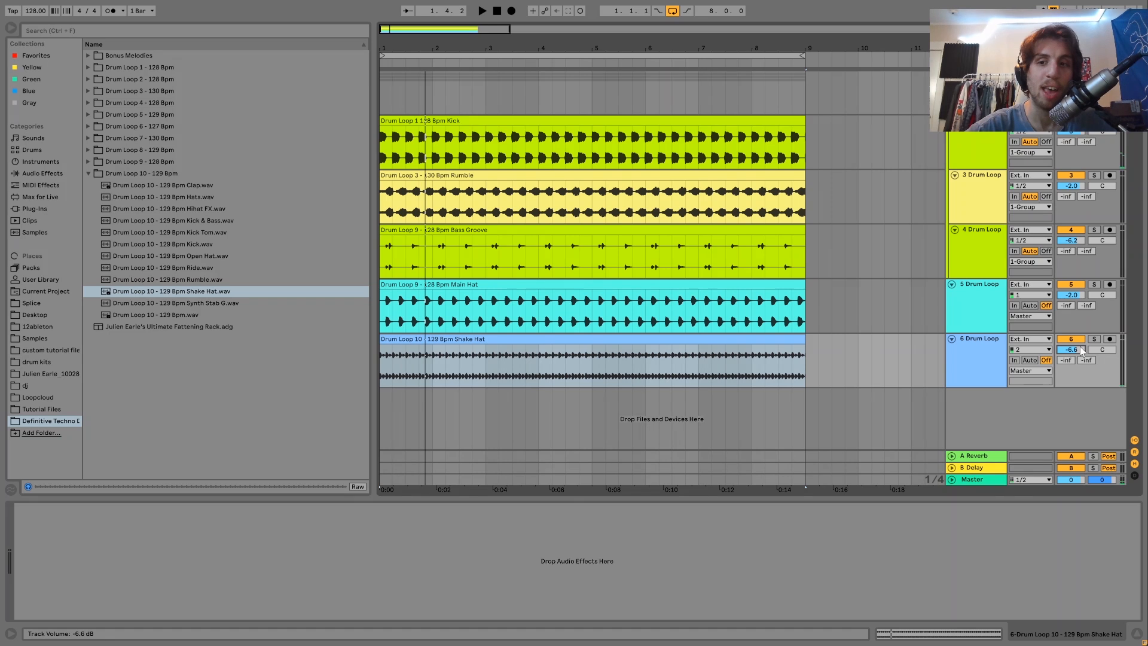
key(space)
scroll(1082, 352, up, 4)
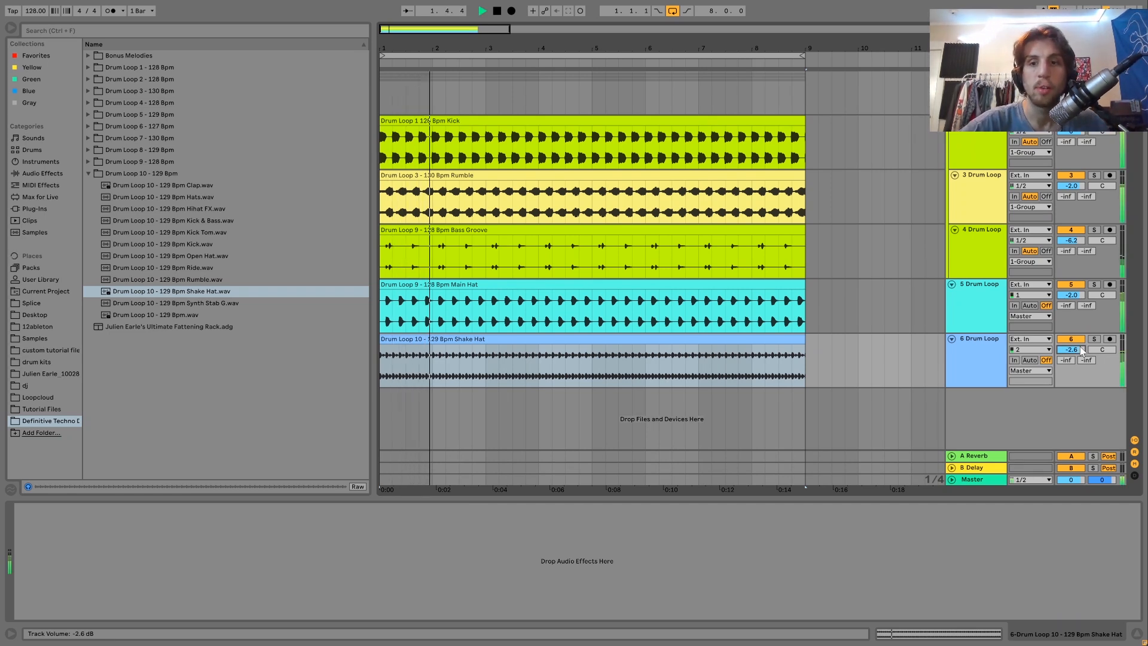
key(space)
- Listen to the Main Hat track soloed and again within the full loop to compare its role in the mix
key(space)
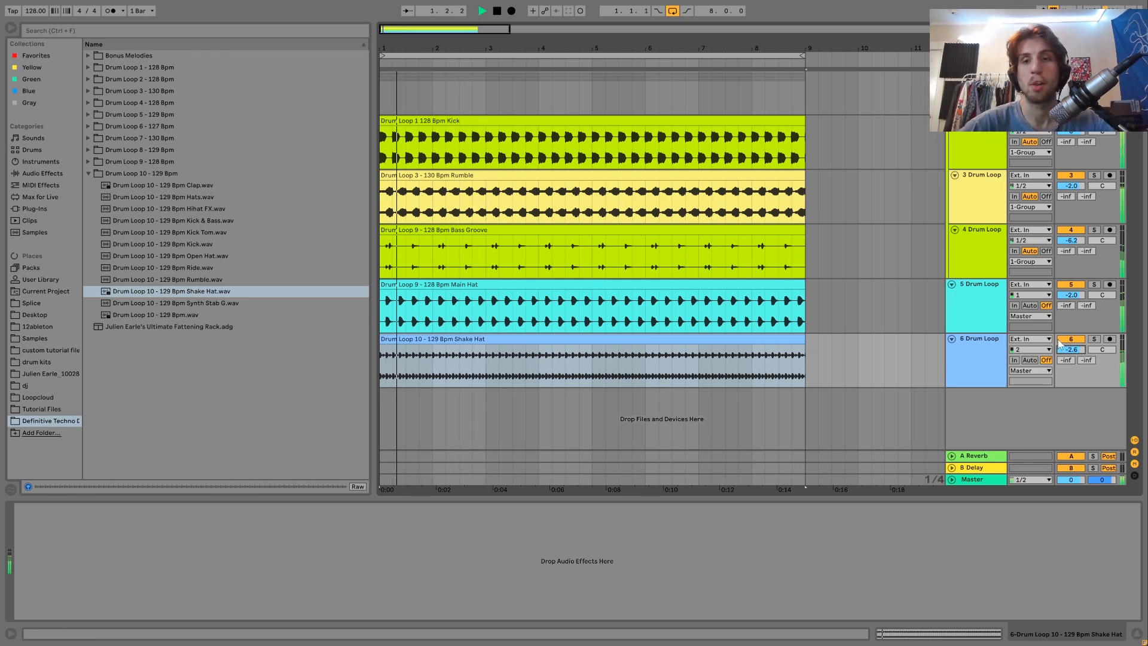
click(975, 318)
key(space)
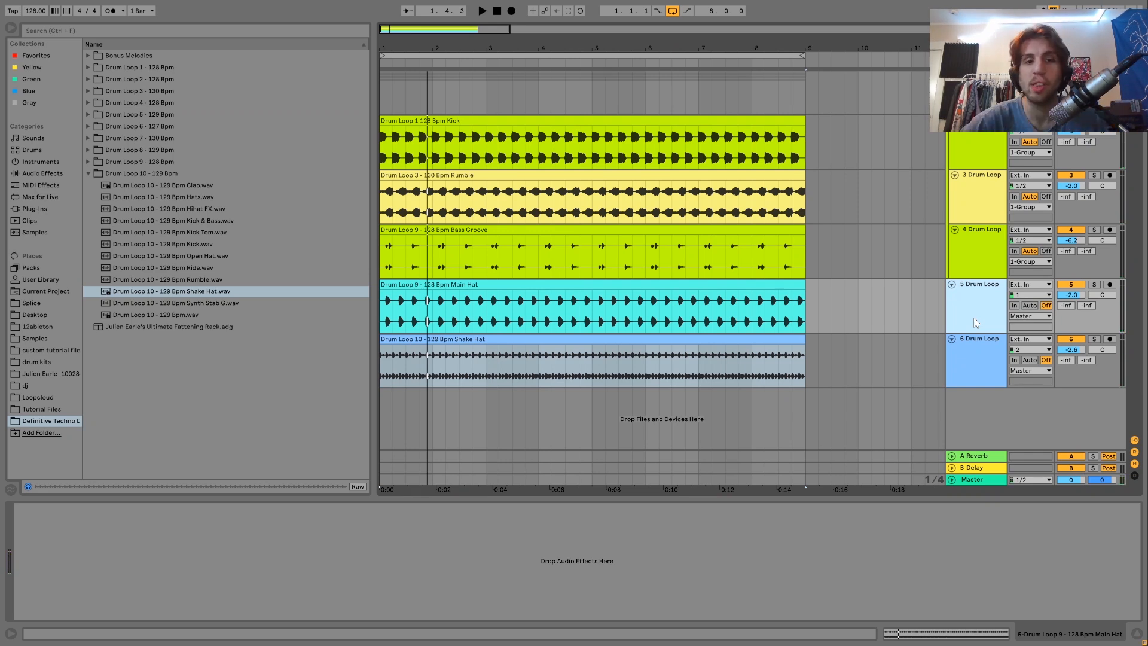
click(1094, 285)
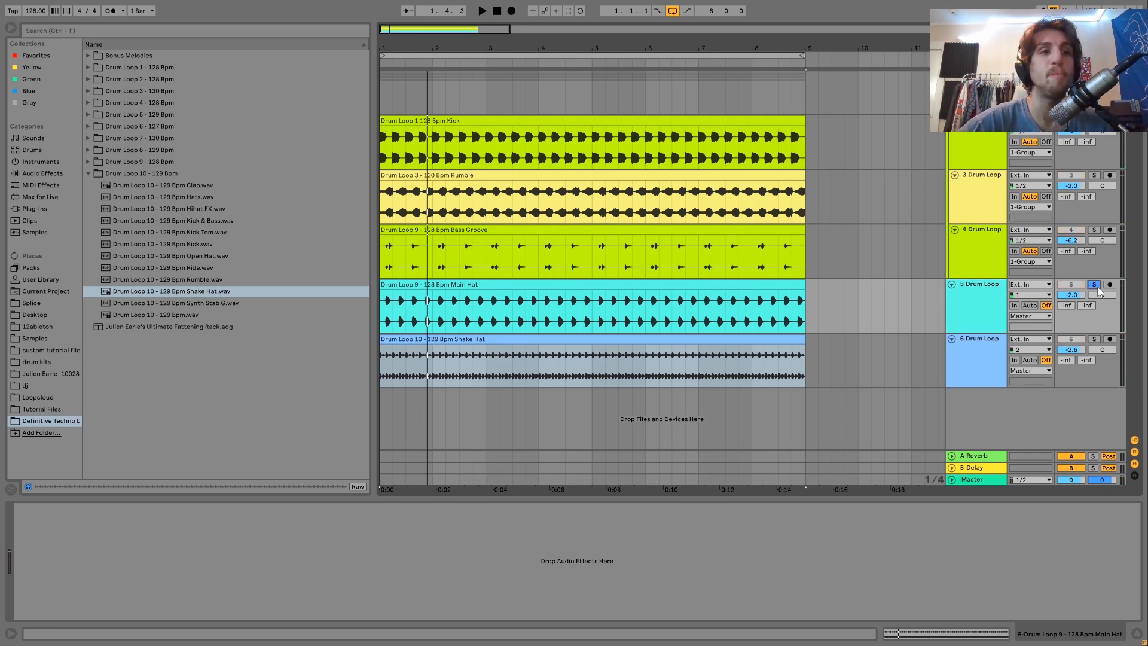
key(space)
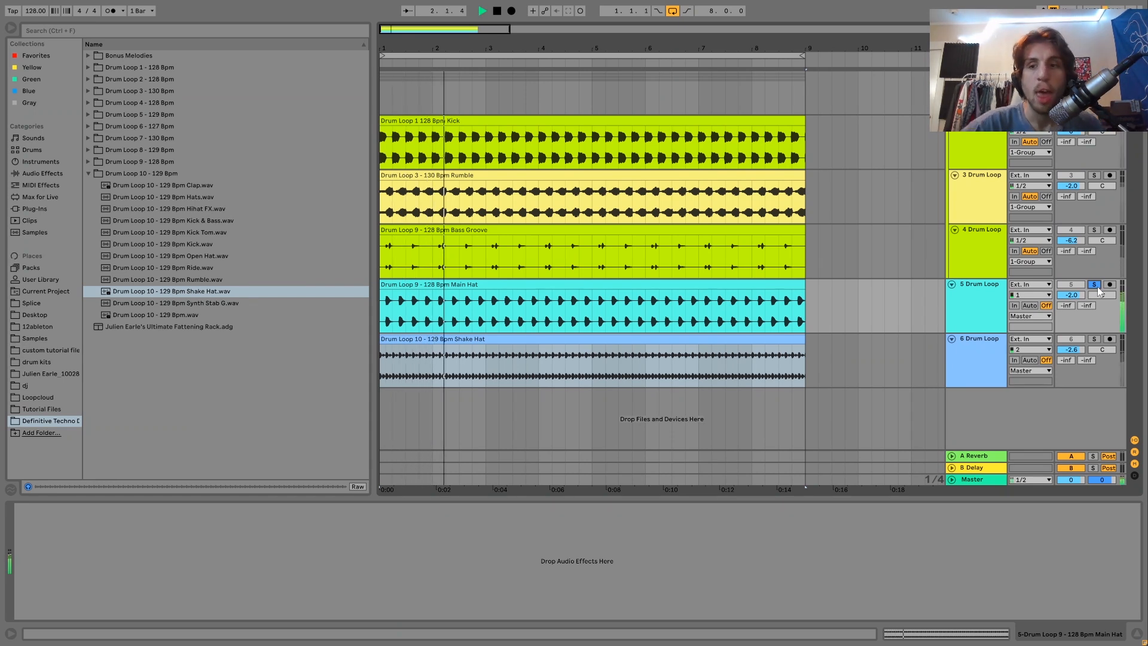
click(1094, 284)
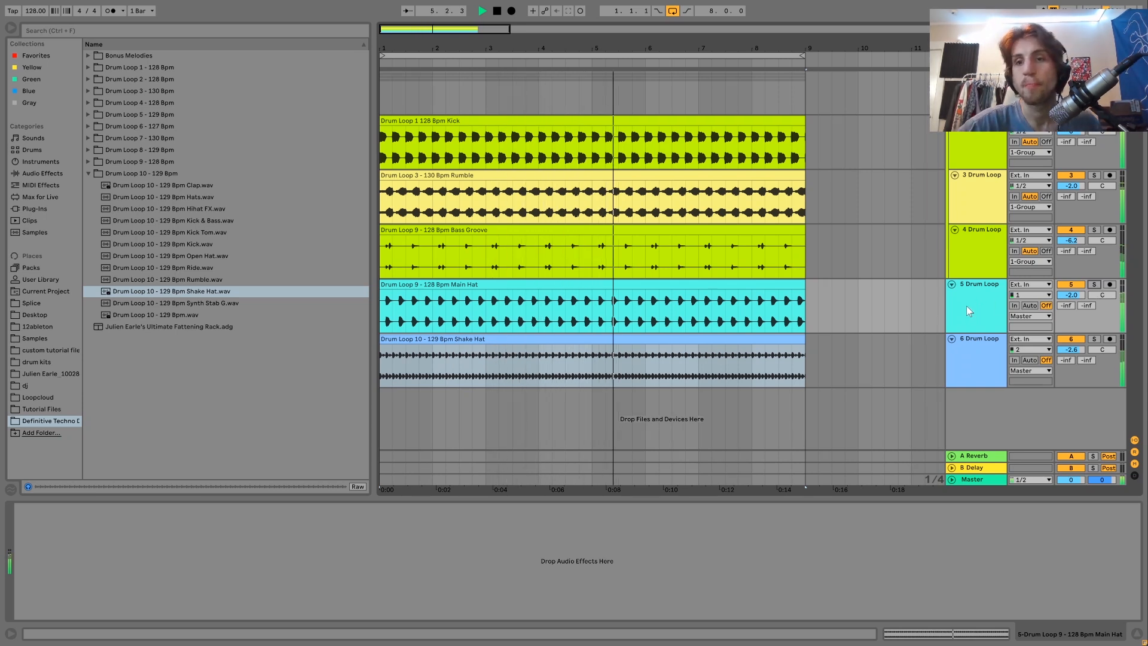
key(space)
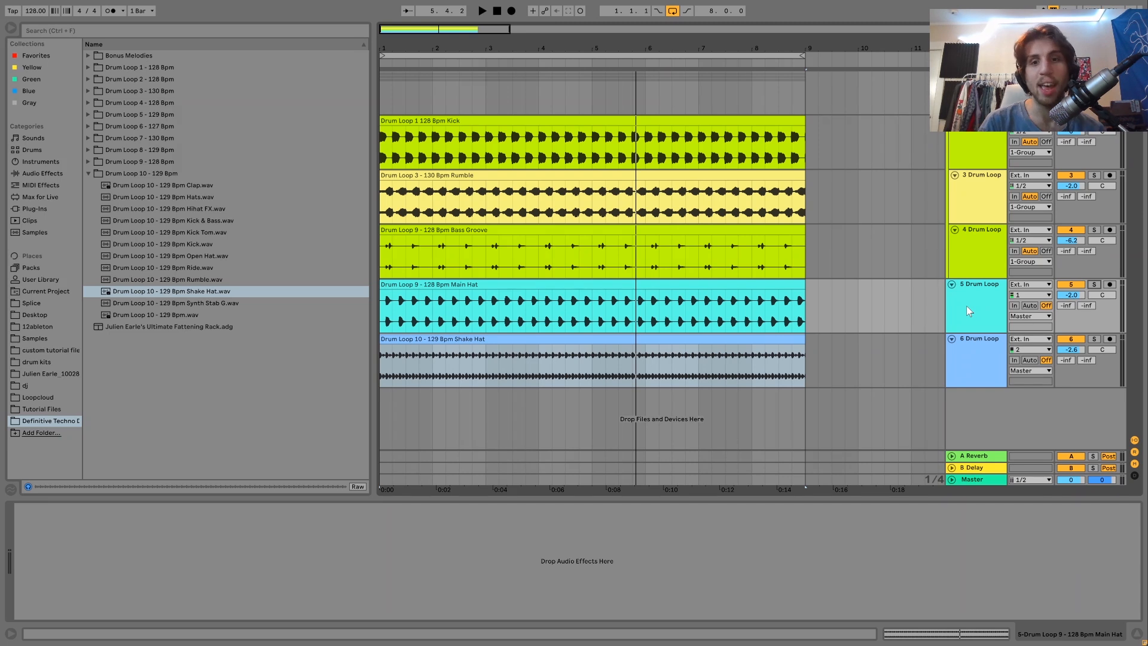
key(space)
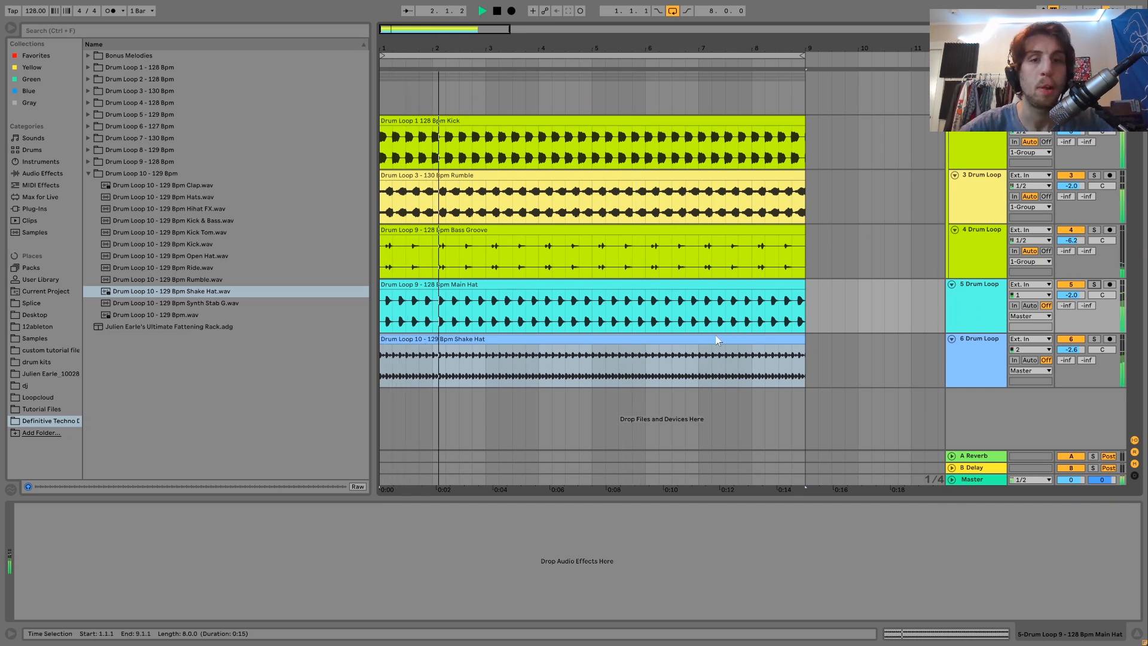
click(484, 321)
key(space)
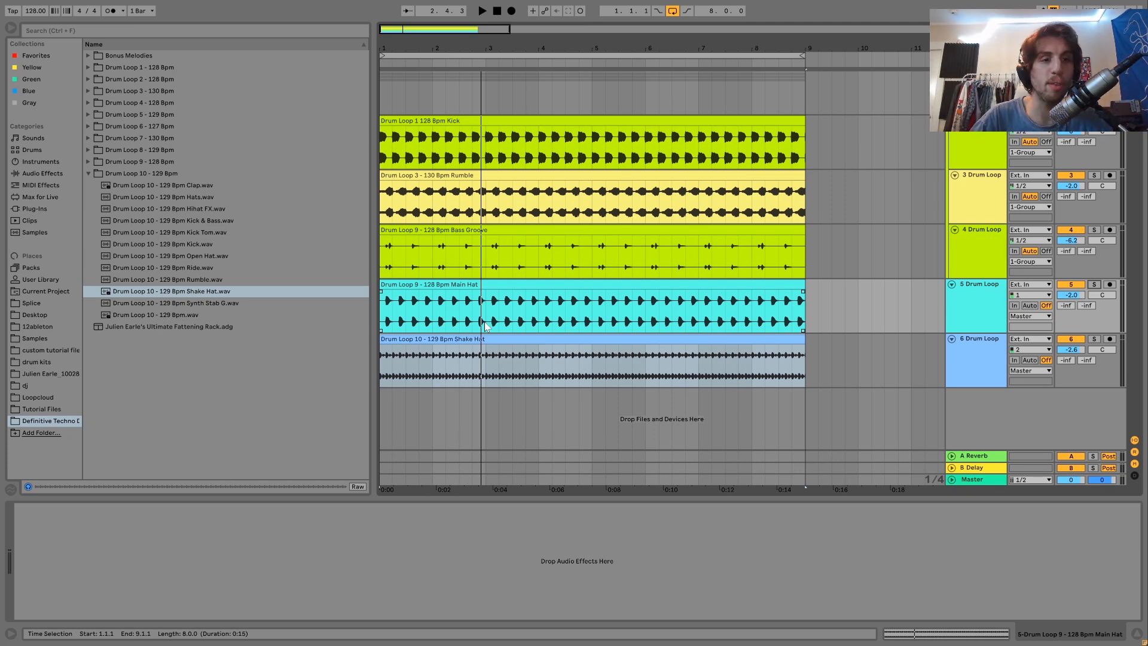
- Browse the Drum Loop 9, 8 and 7 folders, audition Drum Loop 7 - 130 Bpm Clicky Shake.wav, and place it at bar 1 of a new track beneath Shake Hat
click(110, 172)
click(109, 162)
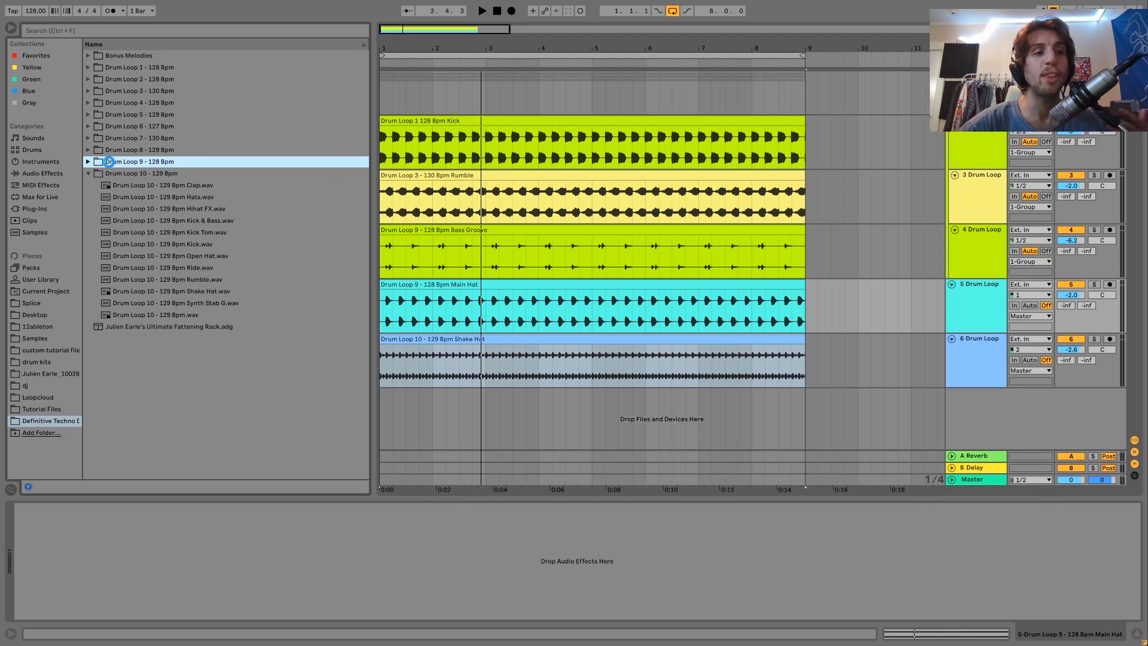
key(Up)
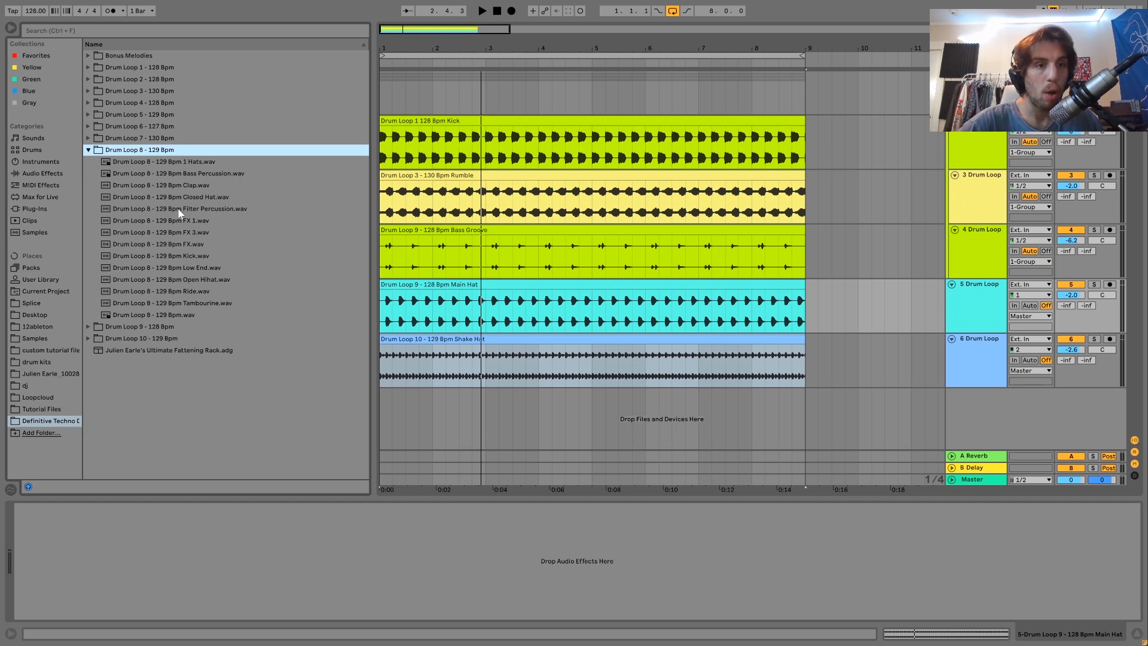
click(88, 138)
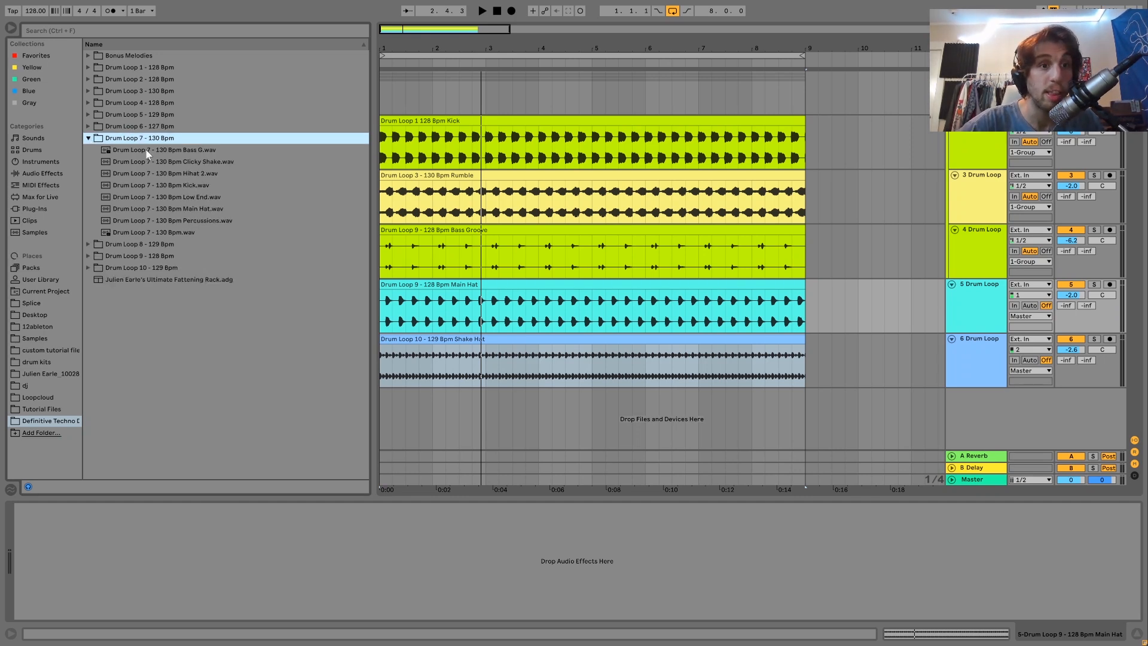
click(157, 165)
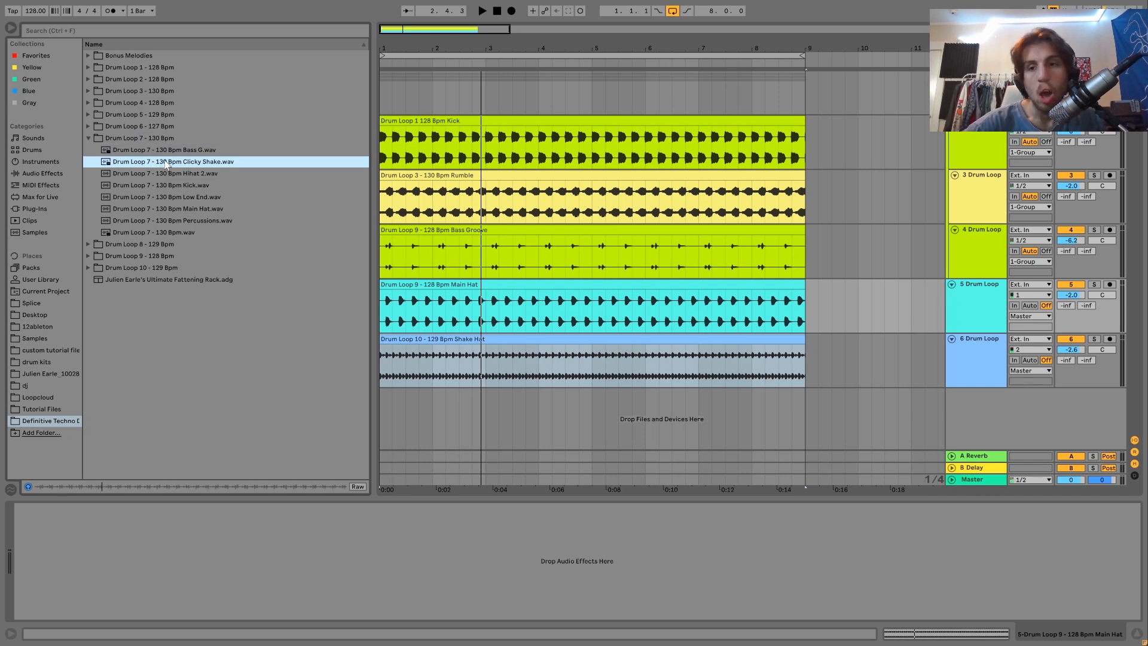
drag(187, 163, 382, 399)
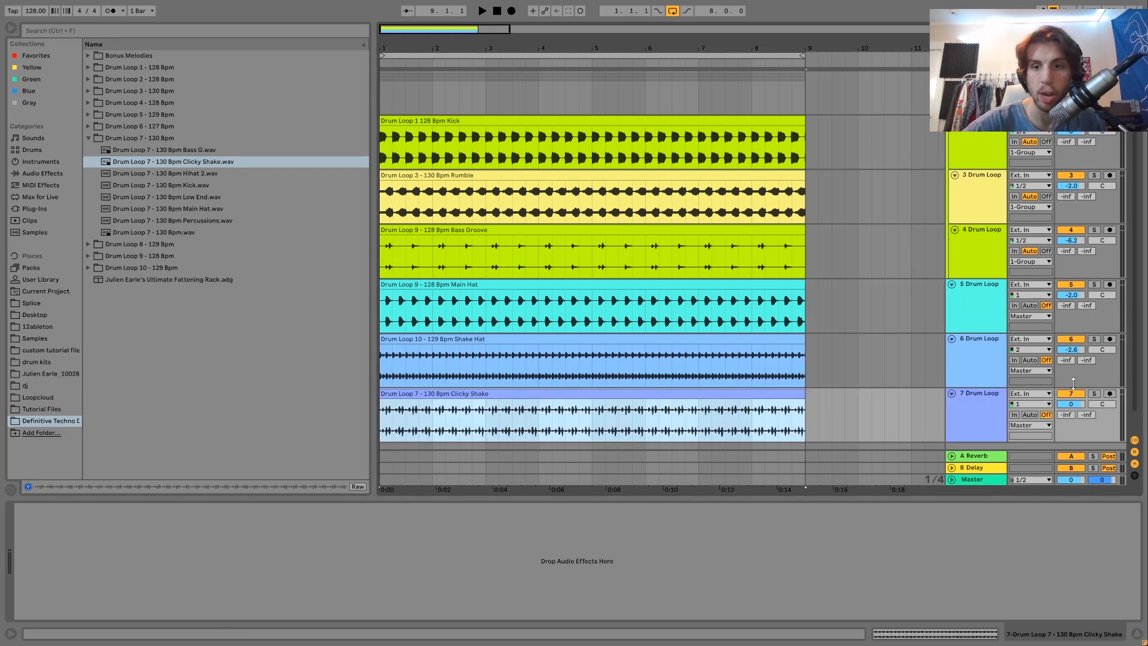
- Solo the Clicky Shake track, listen to its rhythm on its own, and clear the solo
click(1096, 394)
key(space)
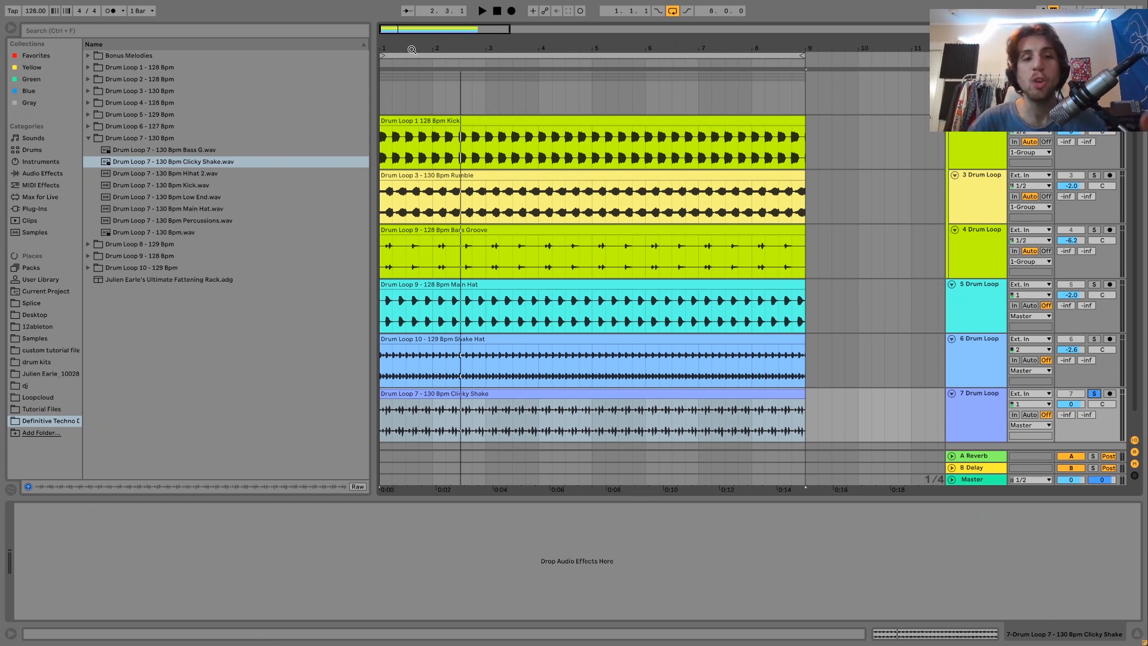
key(space)
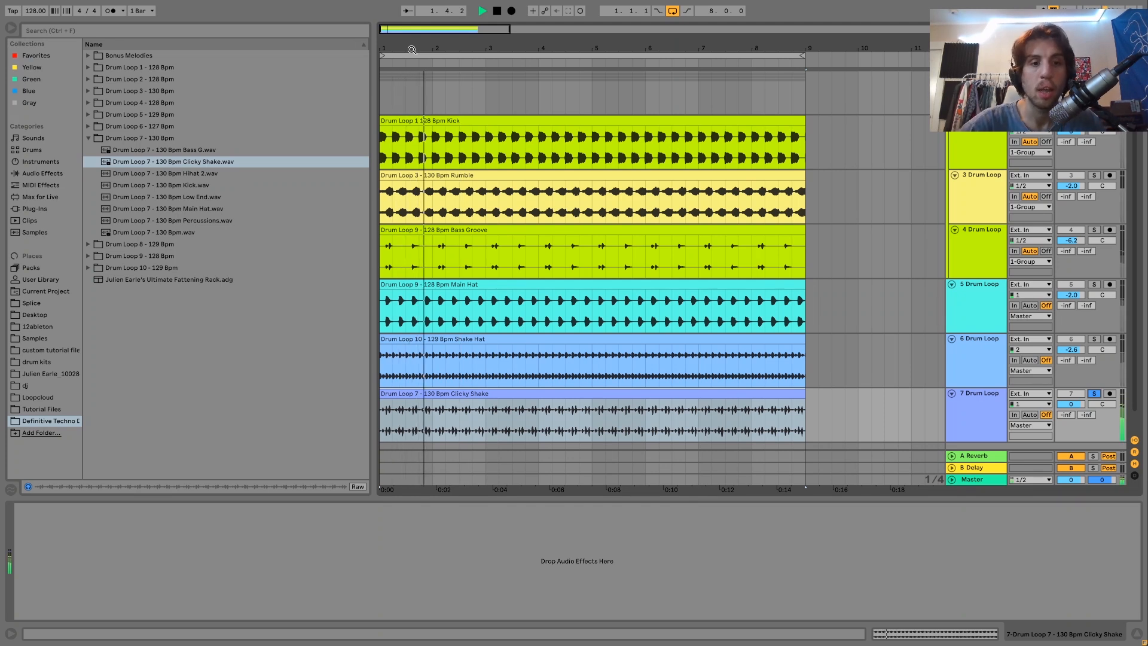
key(space)
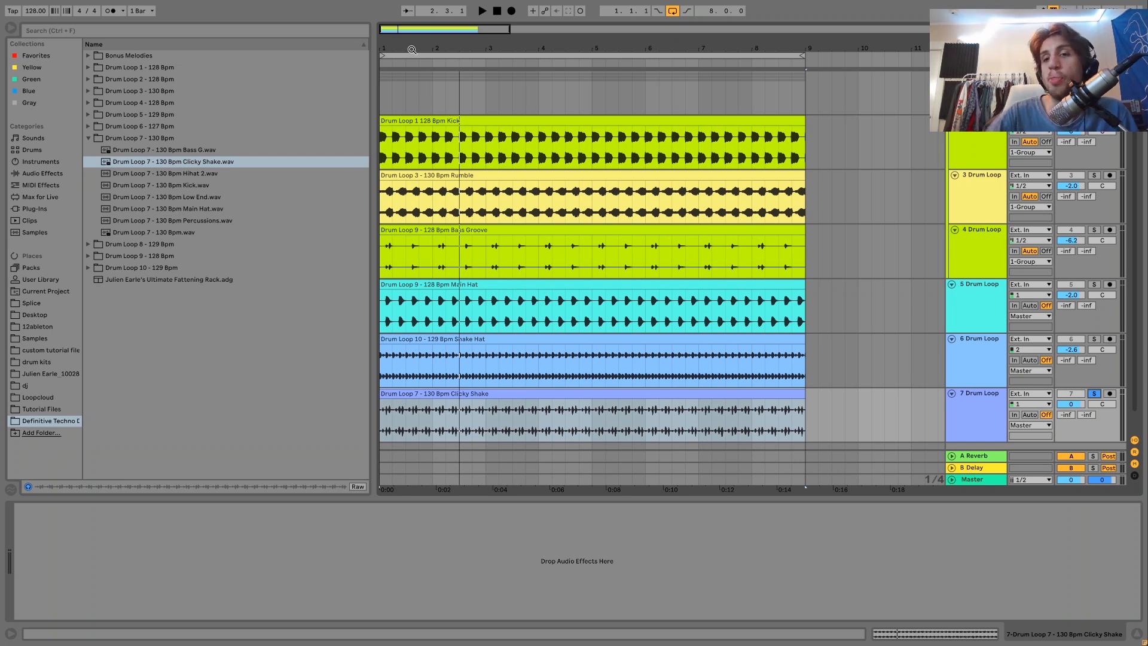
click(1094, 393)
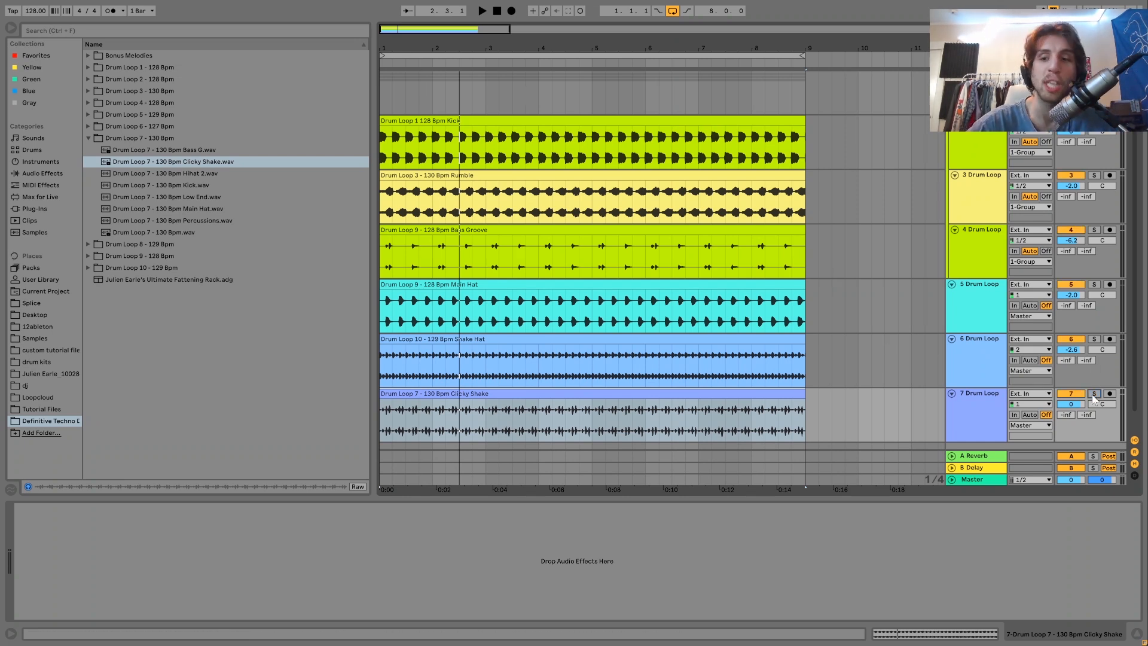
- Play the full loop and set the Clicky Shake track's volume to -4.8 dB
key(space)
drag(1070, 405, 1070, 418)
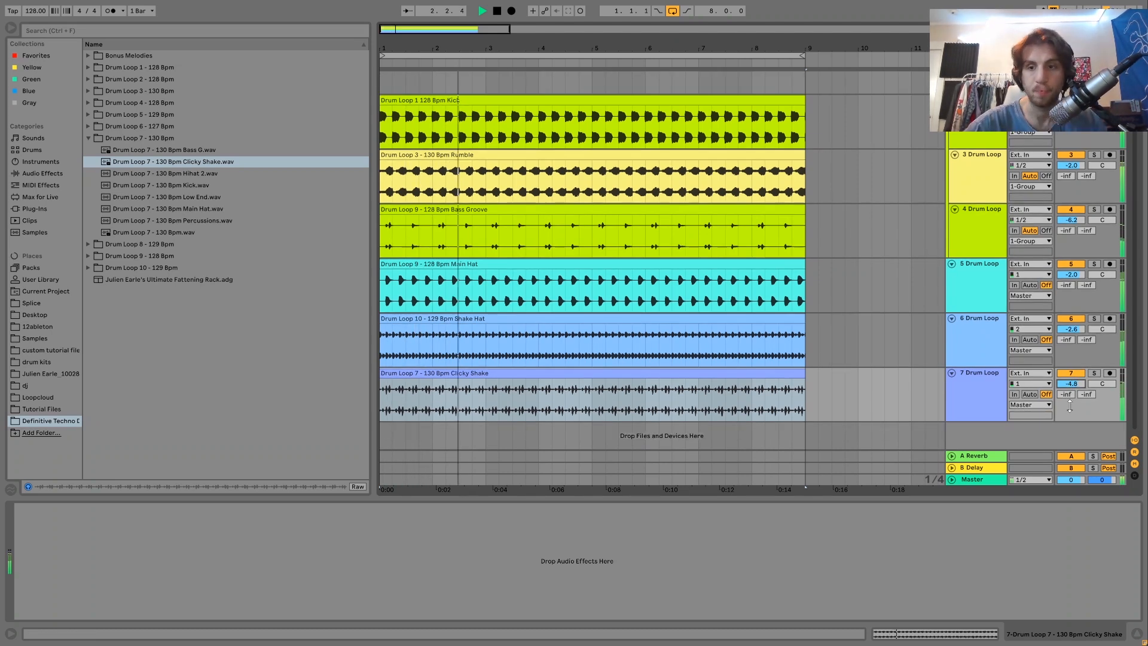
scroll(1072, 408, down, 1)
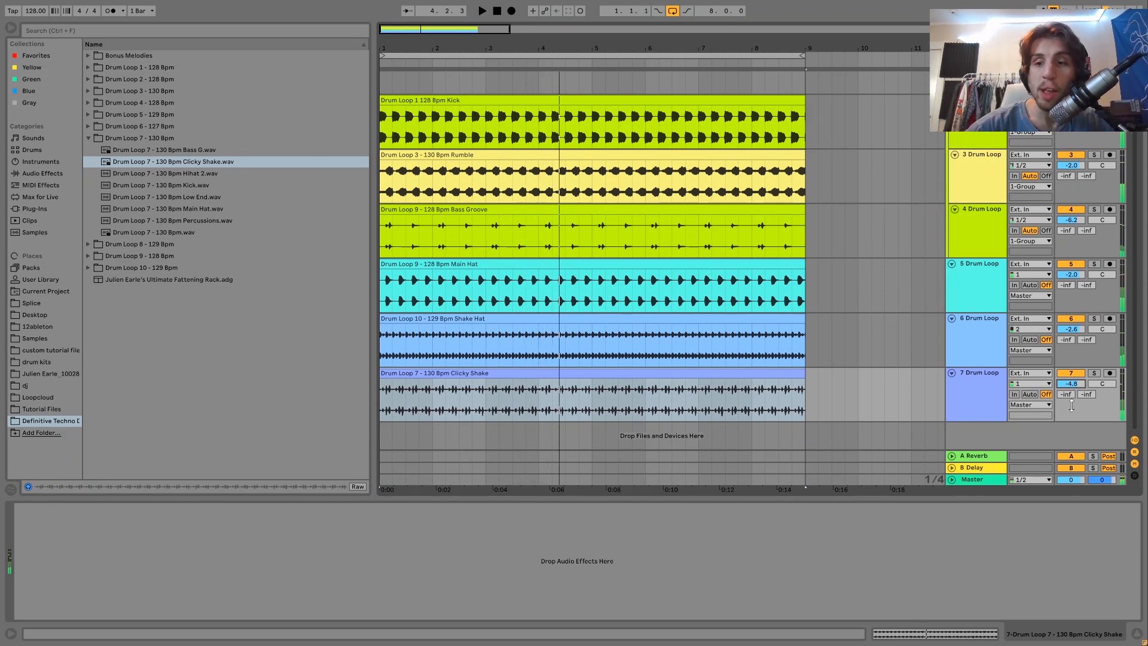
- Listen to the Clicky Shake, Bass Groove and Rumble tracks soloed together, clear the solos, and replay the full loop
click(1095, 373)
click(1094, 210)
key(space)
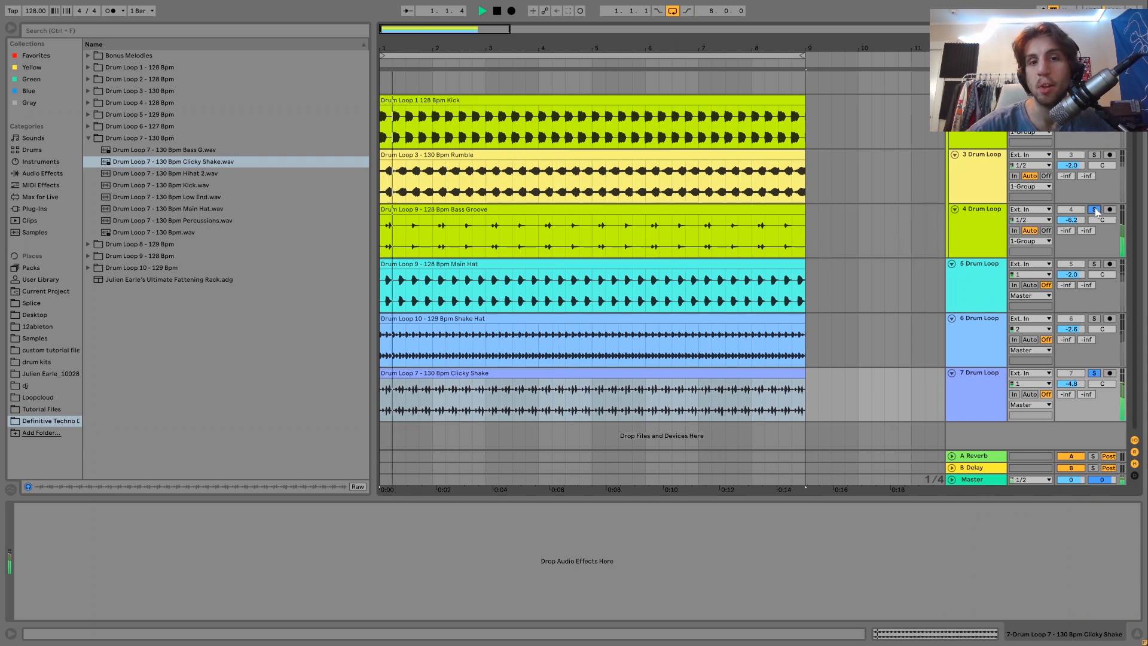
click(1095, 154)
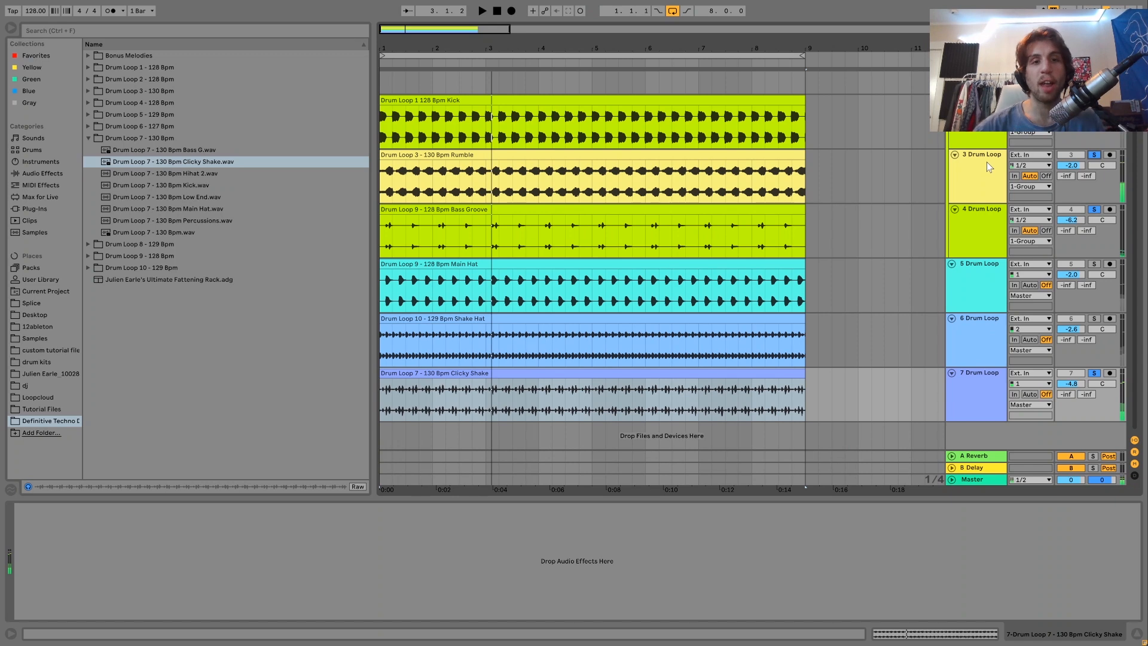
key(space)
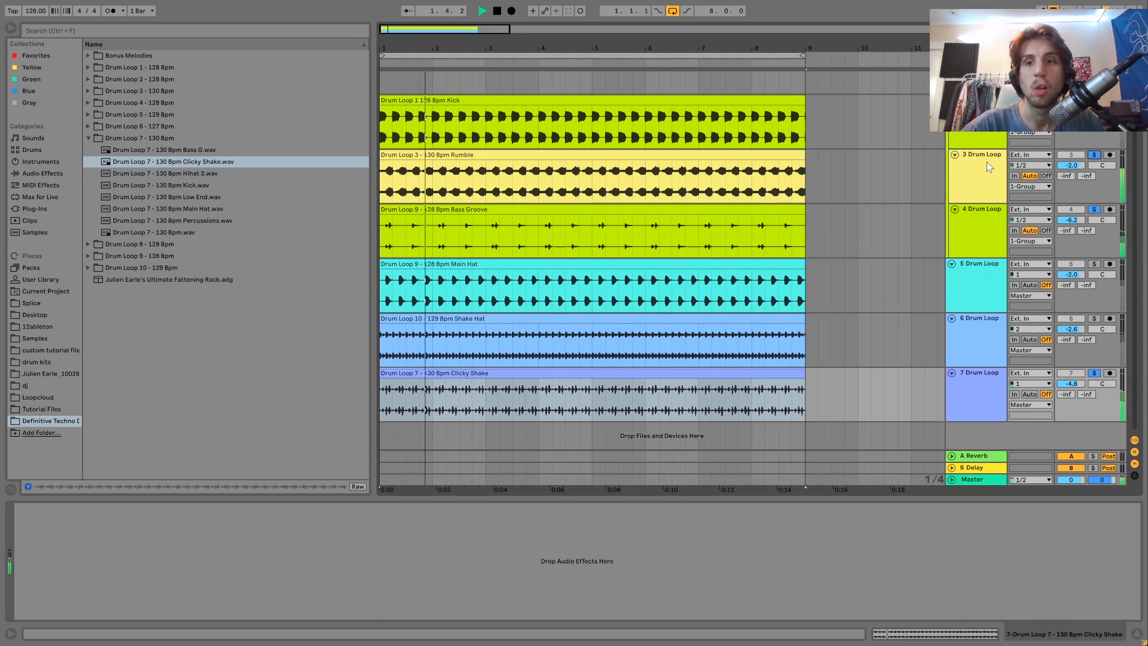
key(space)
click(1094, 373)
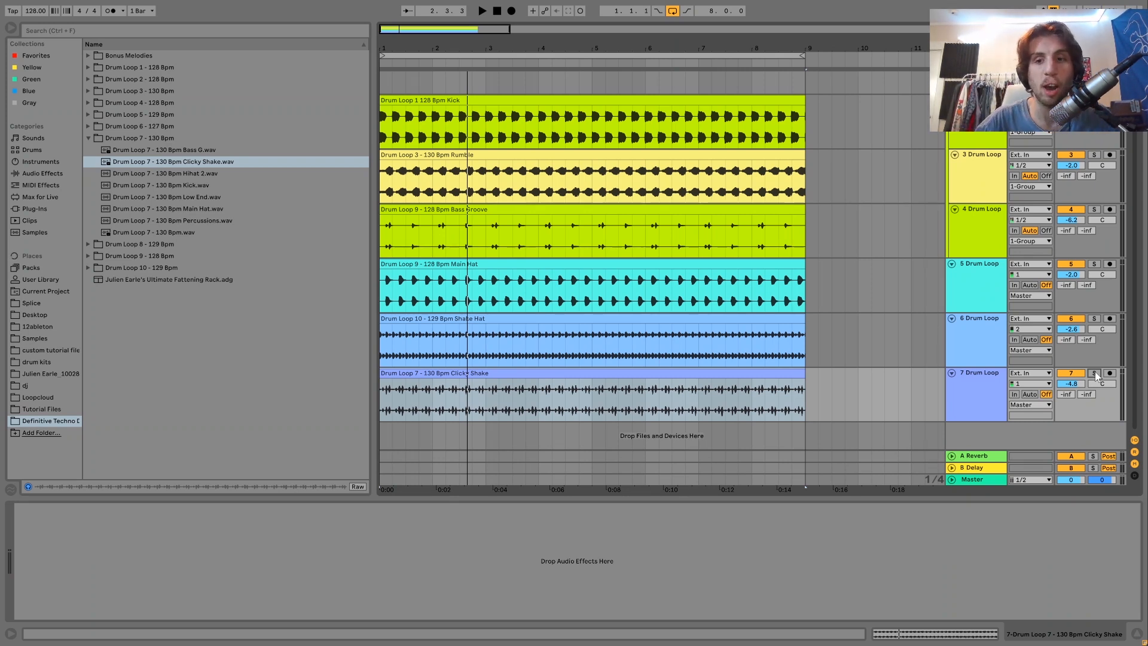
key(space)
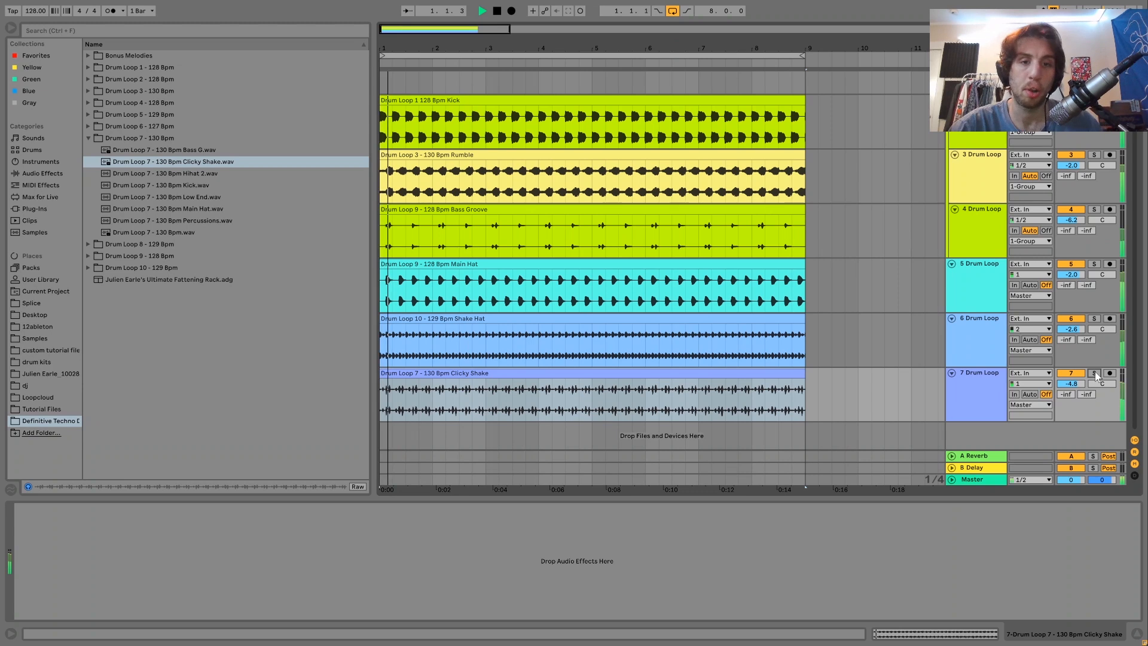
- Stop playback and audition the High Percussion and Percussion samples in the Drum Loop 6 - 127 Bpm folder
click(980, 394)
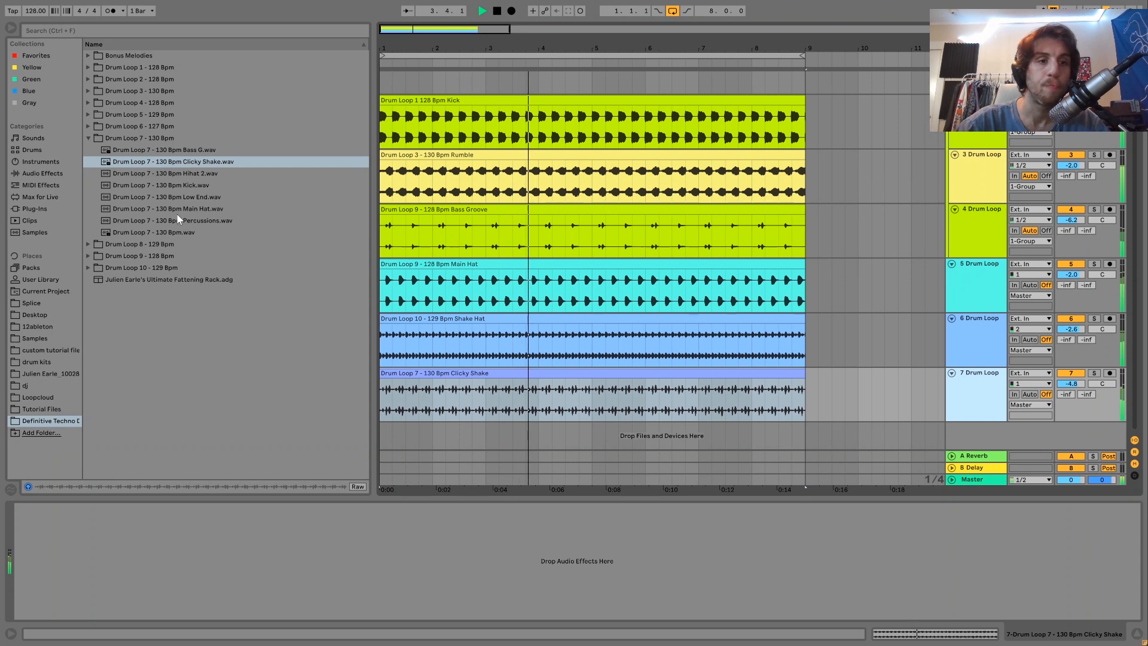
key(space)
click(142, 256)
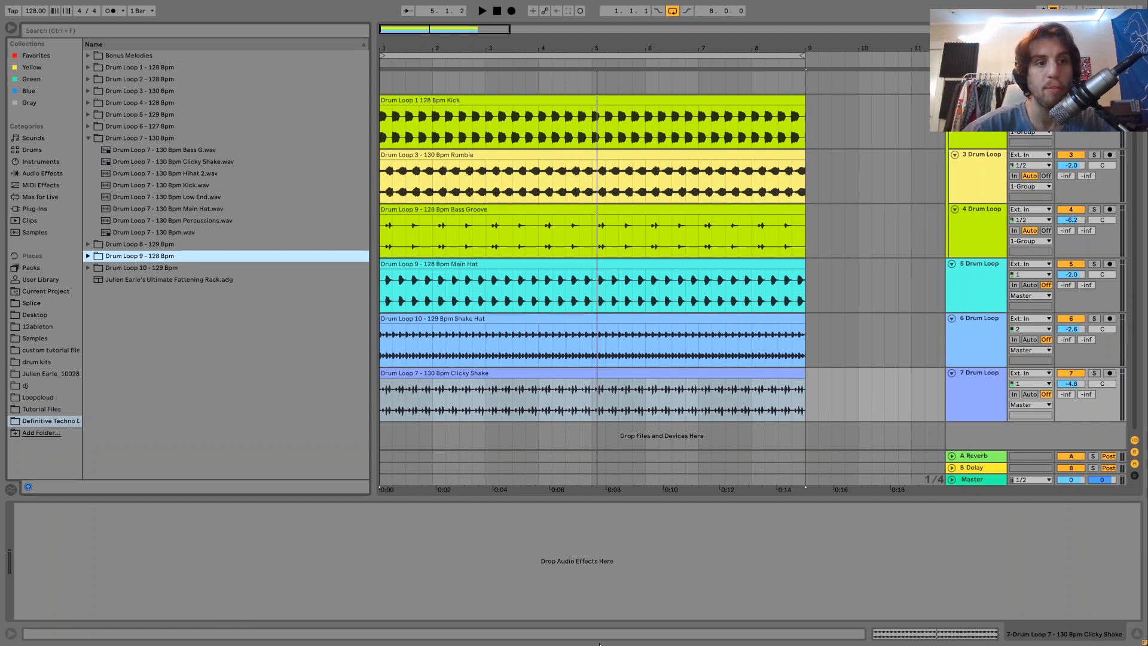
click(89, 127)
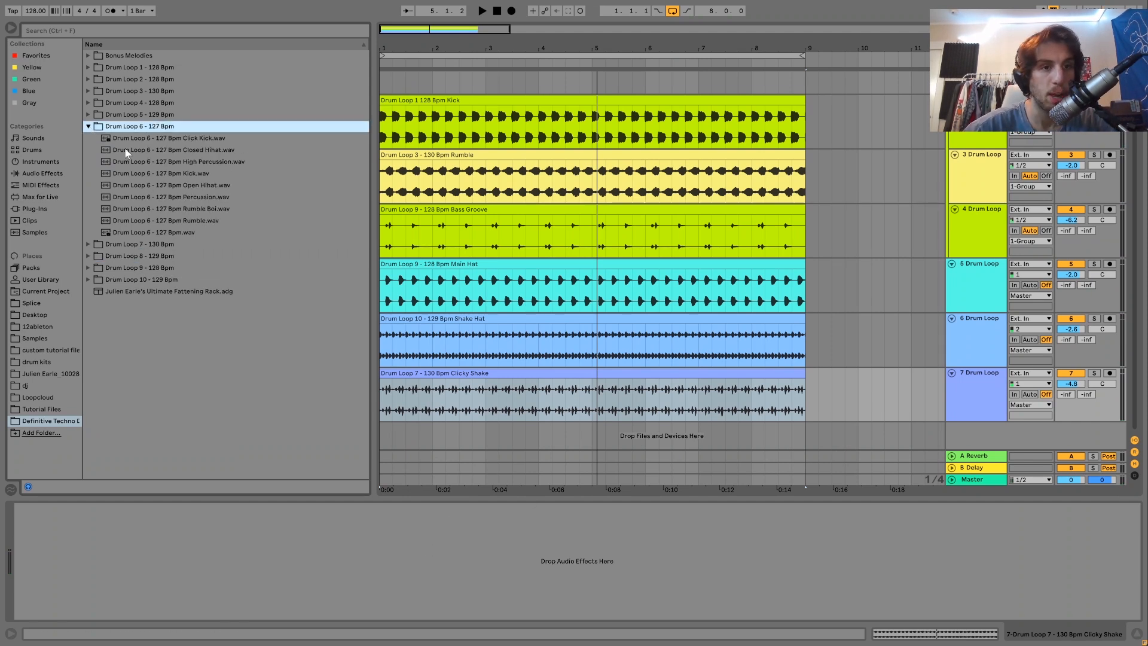
click(171, 163)
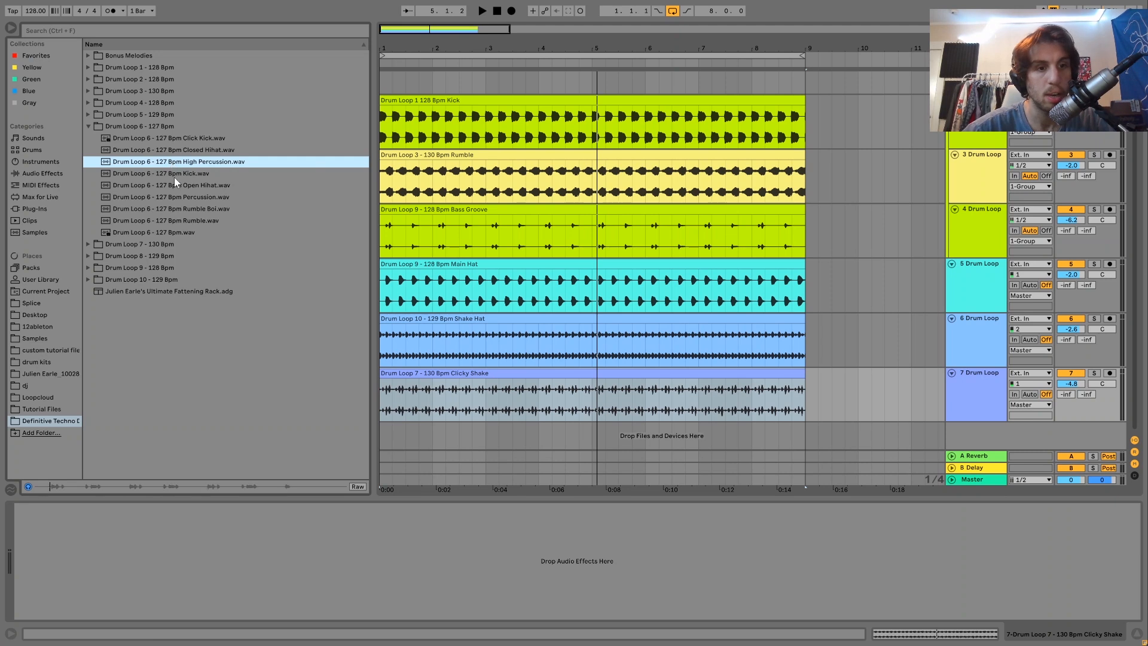
click(188, 198)
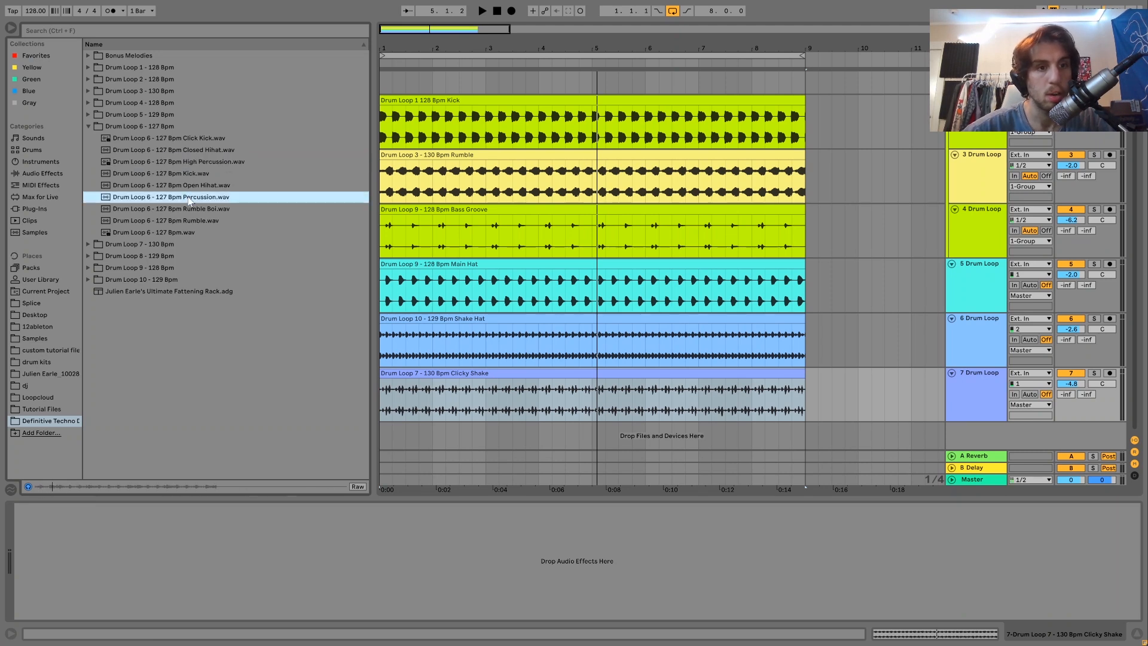
- Audition the Clap, Percussion, Punch and Rolling Percussion samples in the Drum Loop 5 - 129 Bpm folder
key(Left)
key(Left)
key(Up)
key(Right)
key(Down)
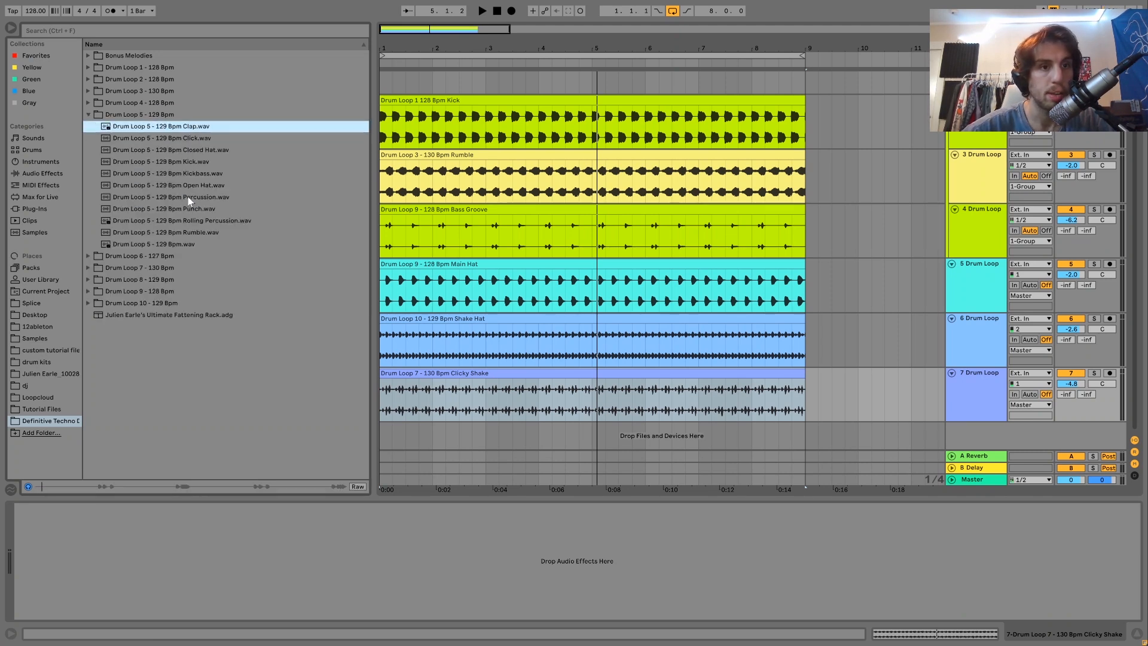
click(191, 200)
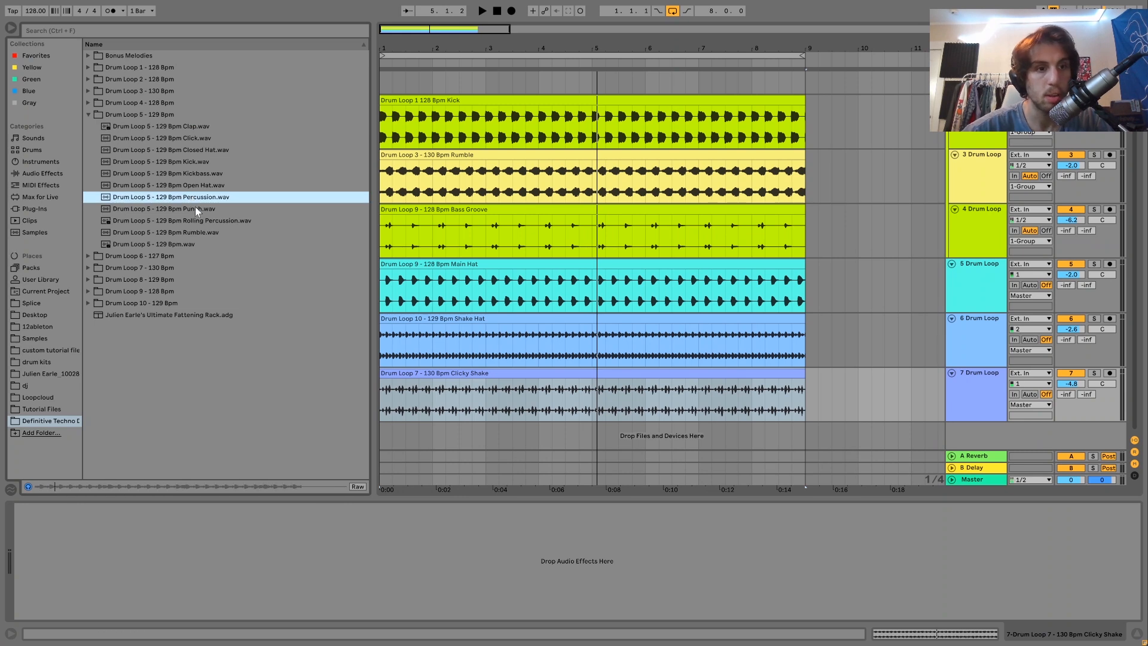
key(Down)
key(Down)
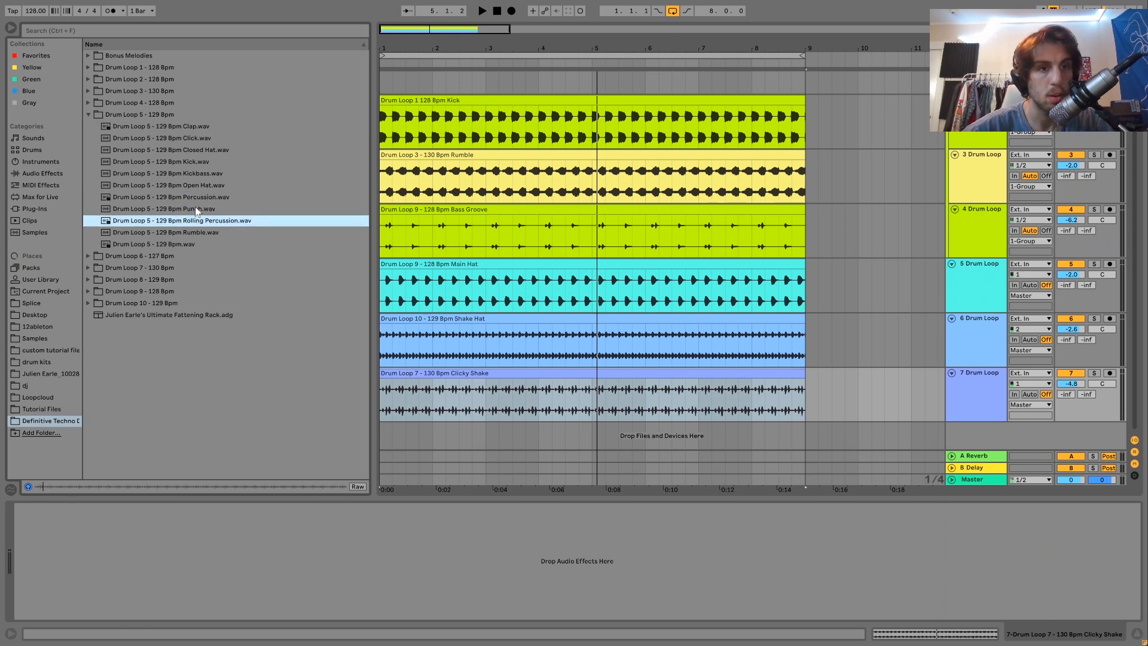
- Audition Drum Loop 8 - 129 Bpm Filter Percussion.wav and place it at bar 1 of a new track beneath Clicky Shake
click(168, 279)
key(Right)
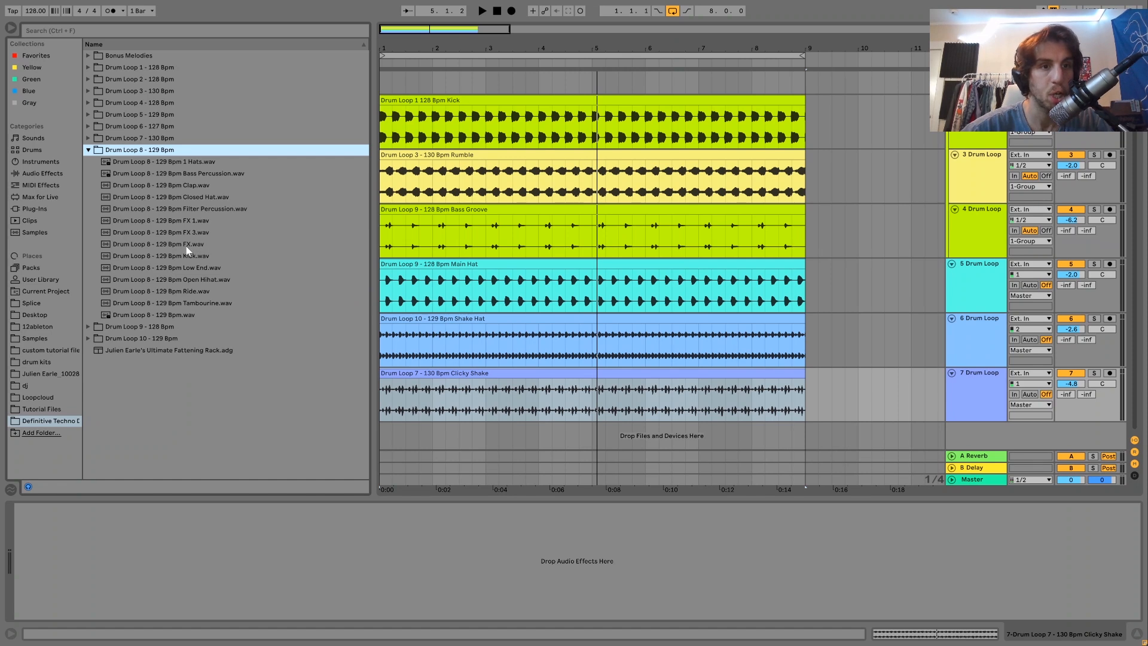
click(193, 209)
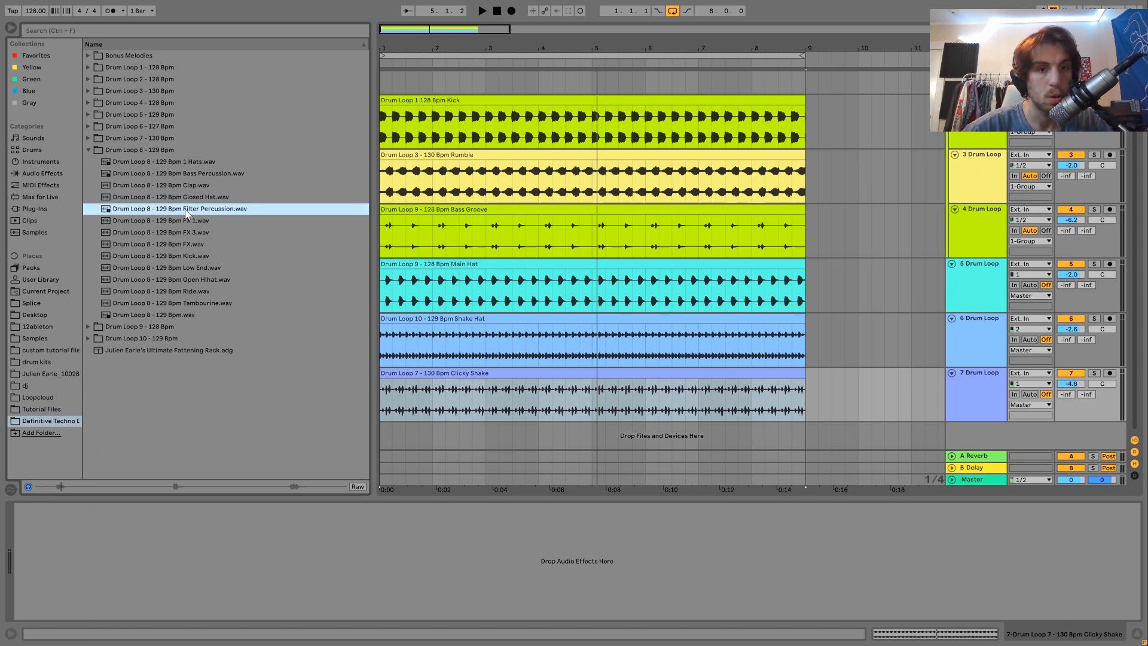
drag(187, 212, 383, 430)
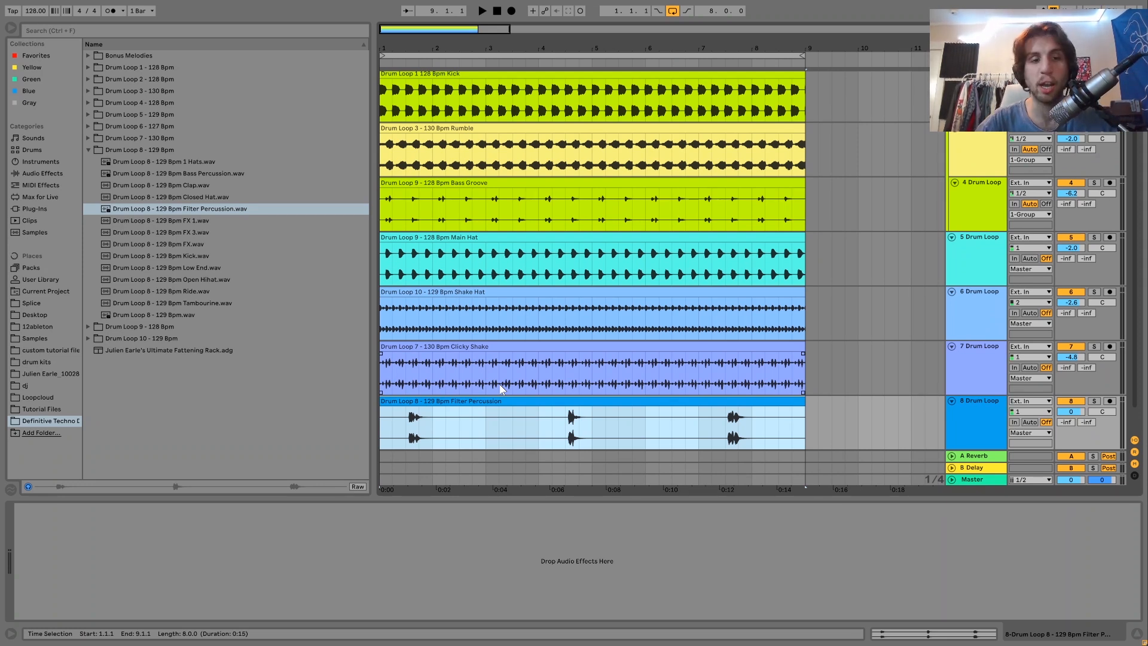
- Play the full loop, set the Filter Percussion track's volume to -6.9 dB, and stop playback
key(space)
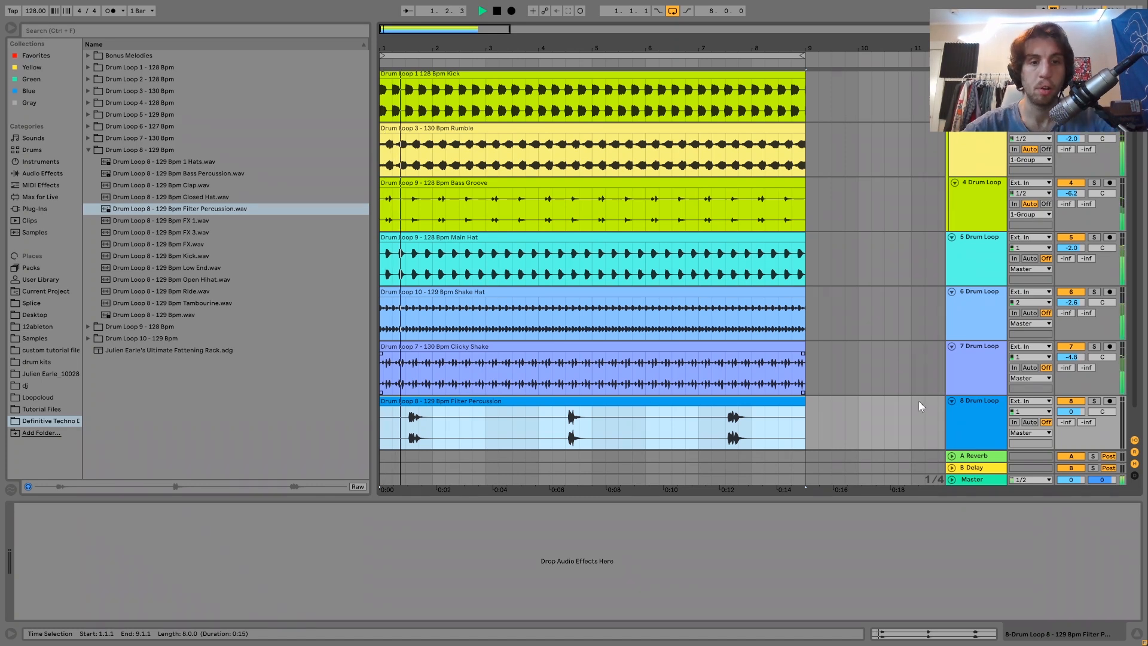
drag(1067, 410, 1066, 421)
scroll(1066, 410, down, 1)
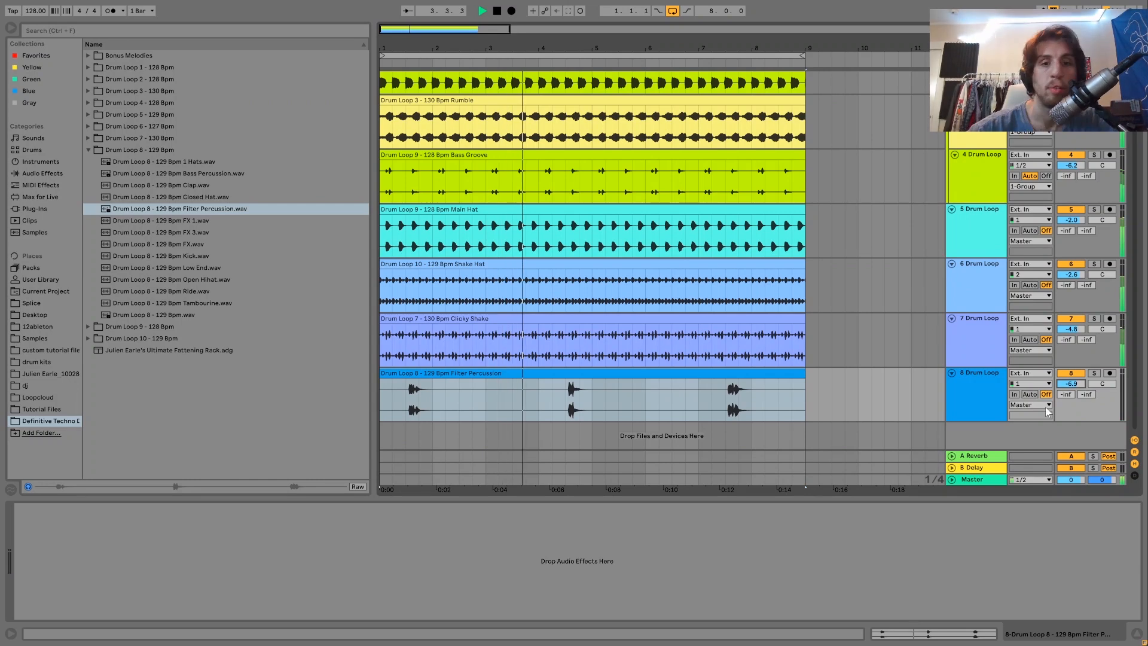
click(985, 408)
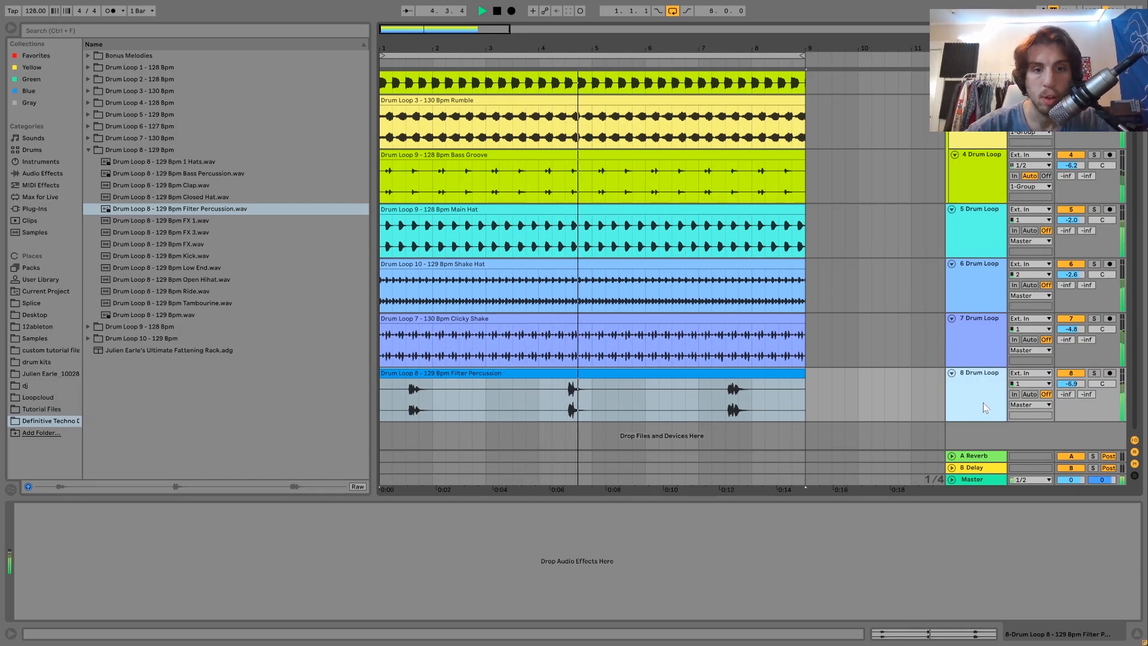
click(706, 417)
click(698, 410)
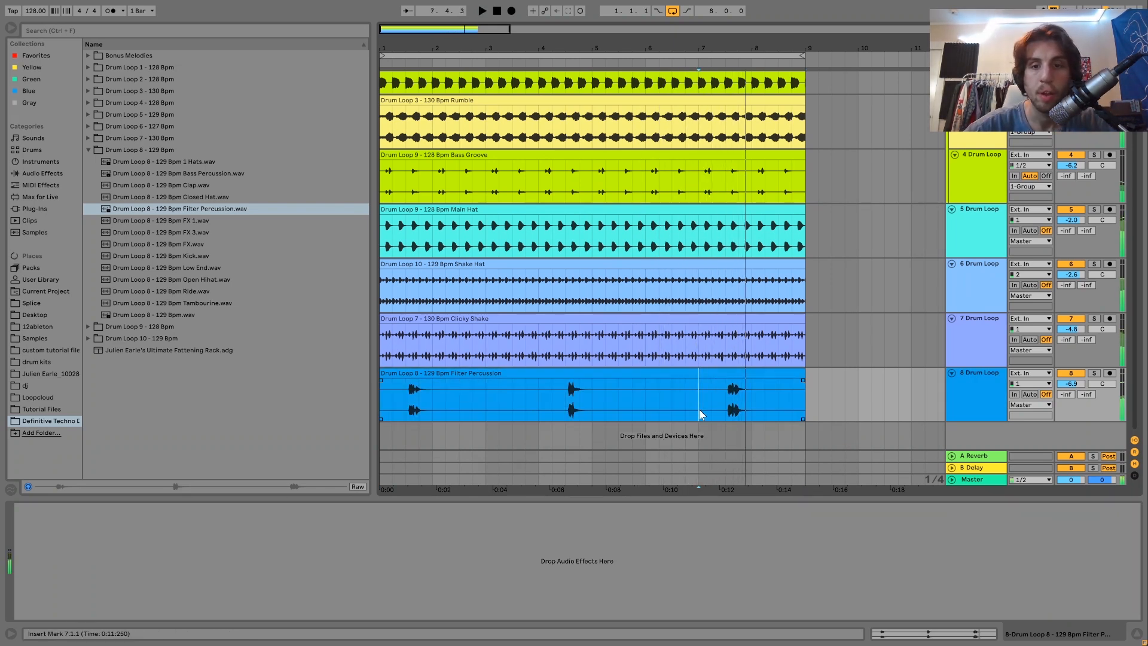
key(space)
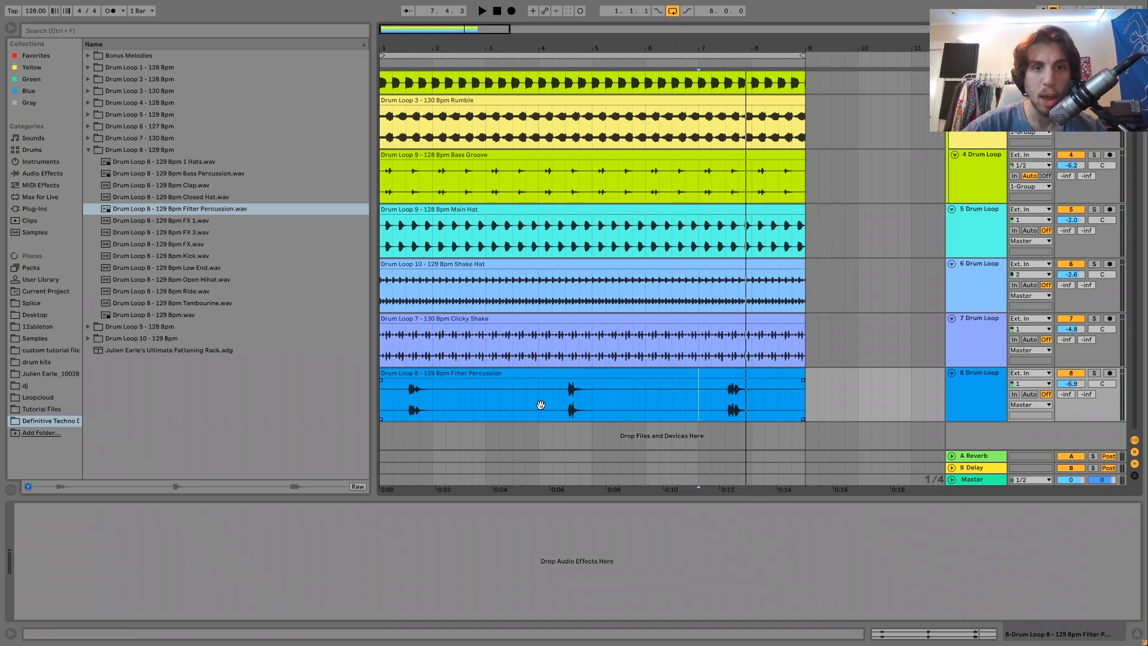
- Try duplicating bars 1 to 4 of the Filter Percussion clip over bars 5 to 8, and undo the duplication
click(600, 409)
drag(598, 405, 370, 385)
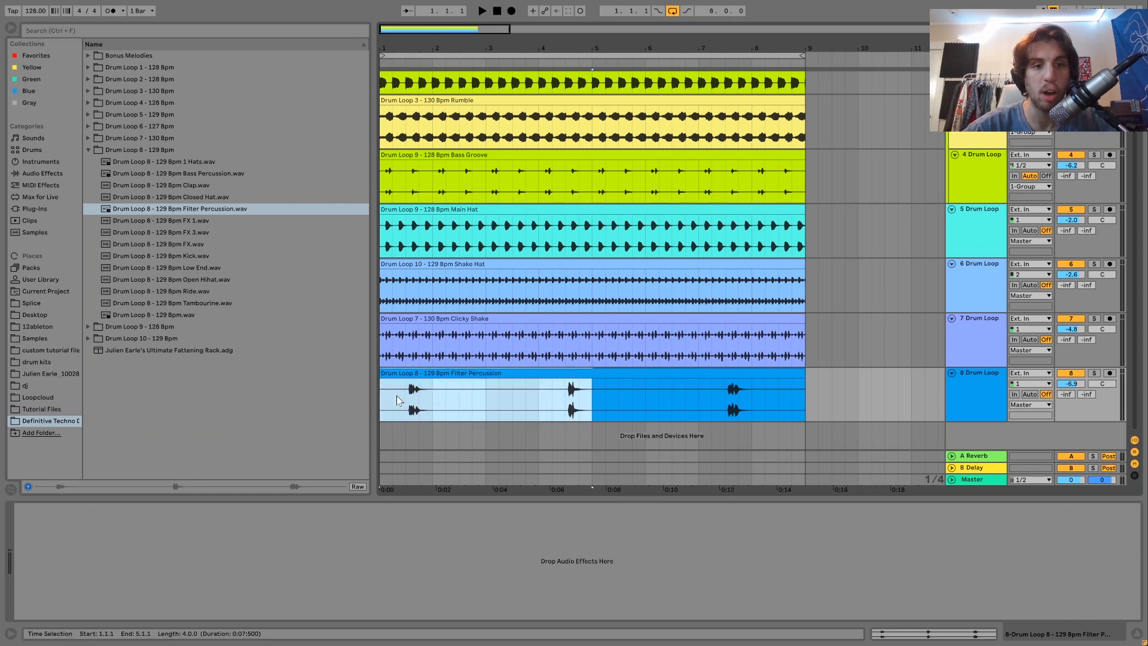
key(ctrl+d)
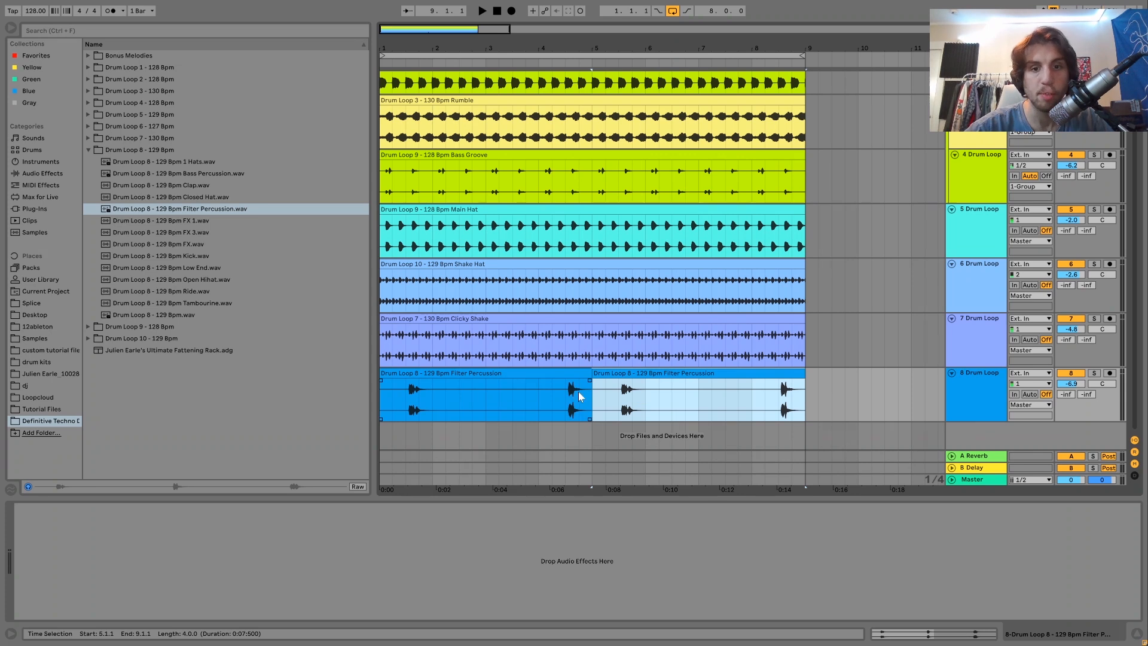
key(ctrl+z)
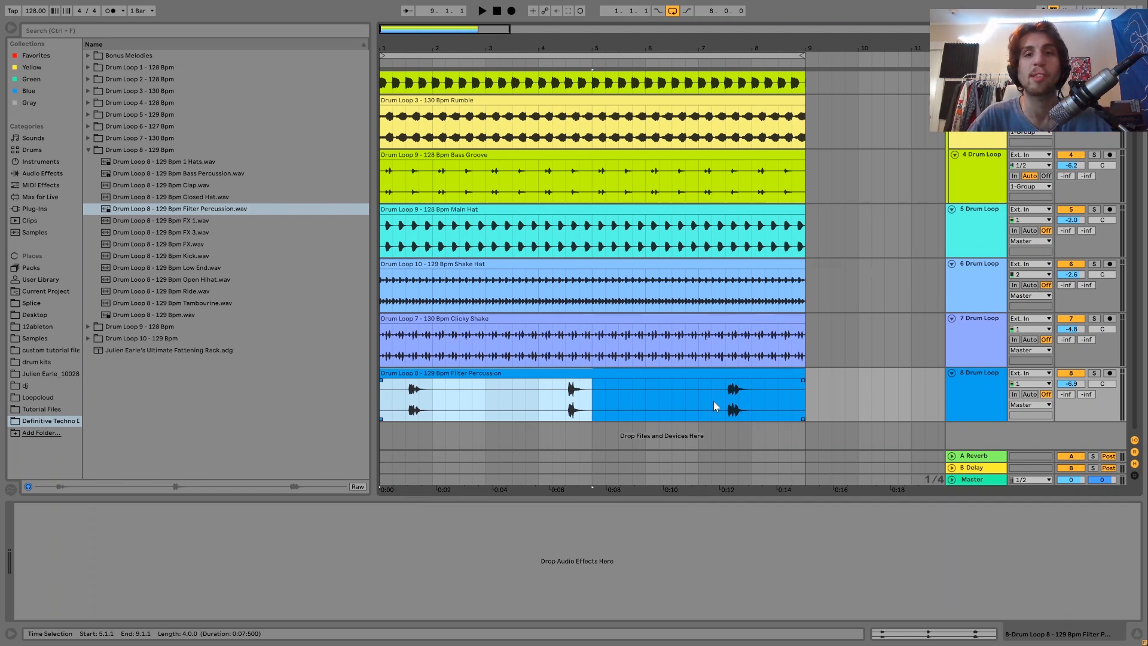
- Replay the start of the full loop several times, listening to how the first Filter Percussion hit sits in the mix
scroll(713, 401, up, 3)
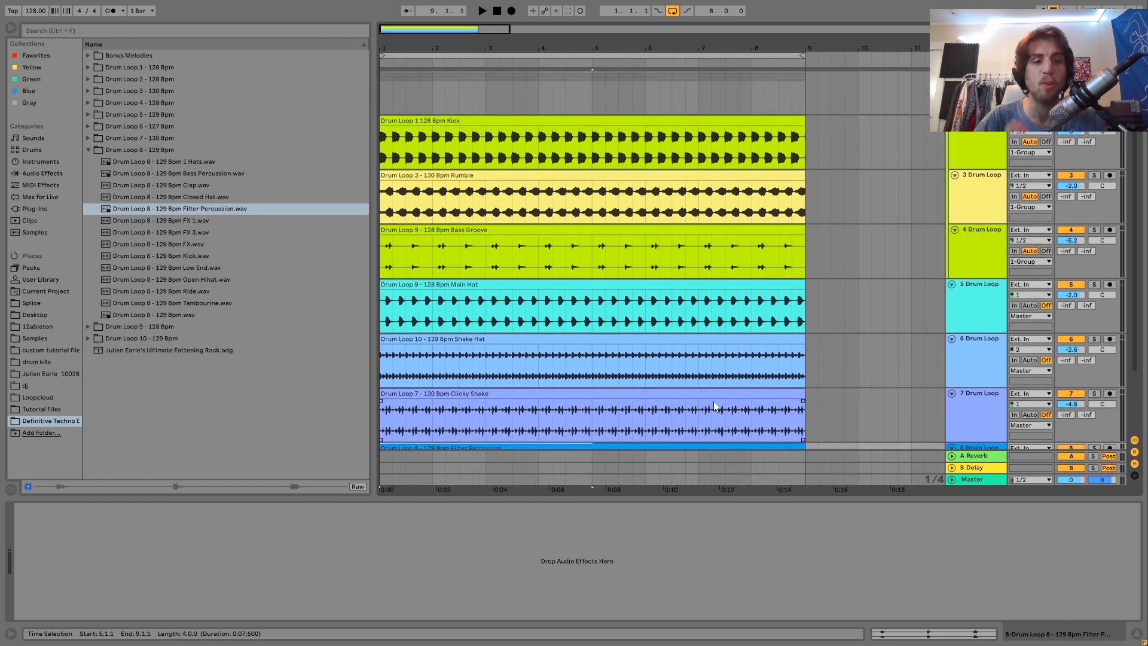
key(space)
scroll(713, 401, down, 3)
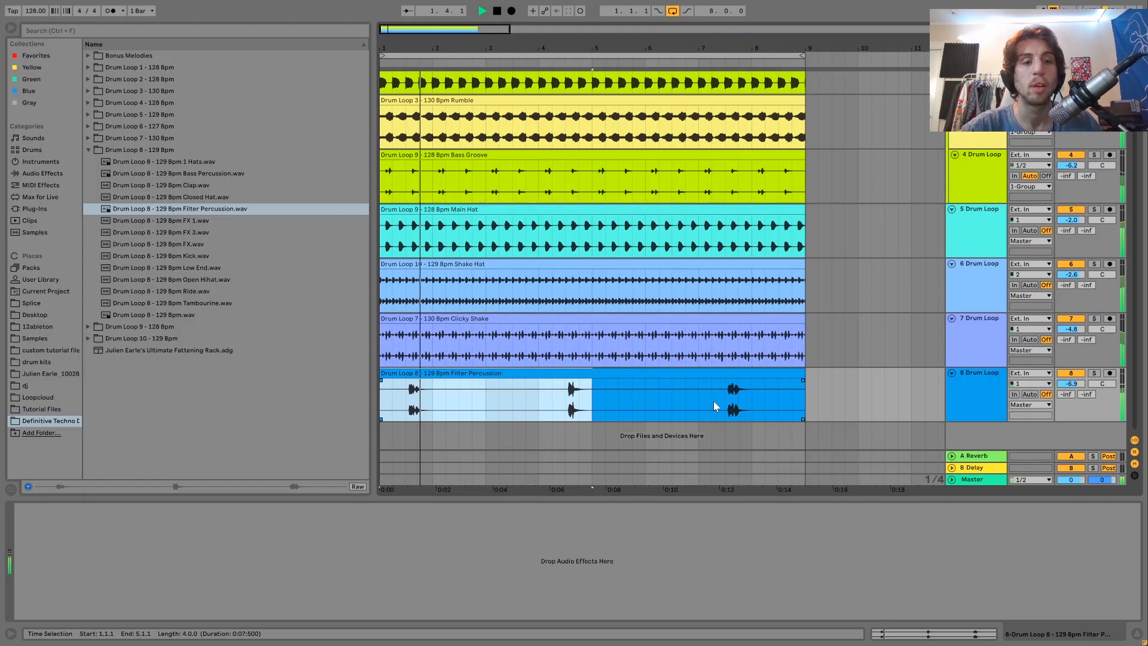
key(space)
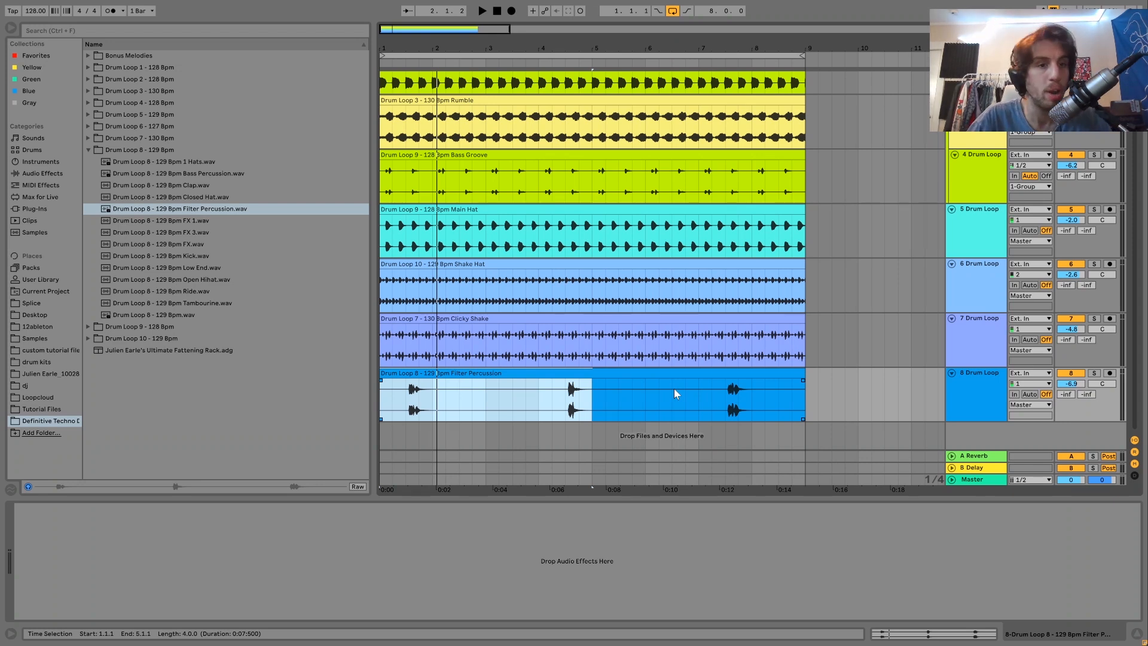
key(space)
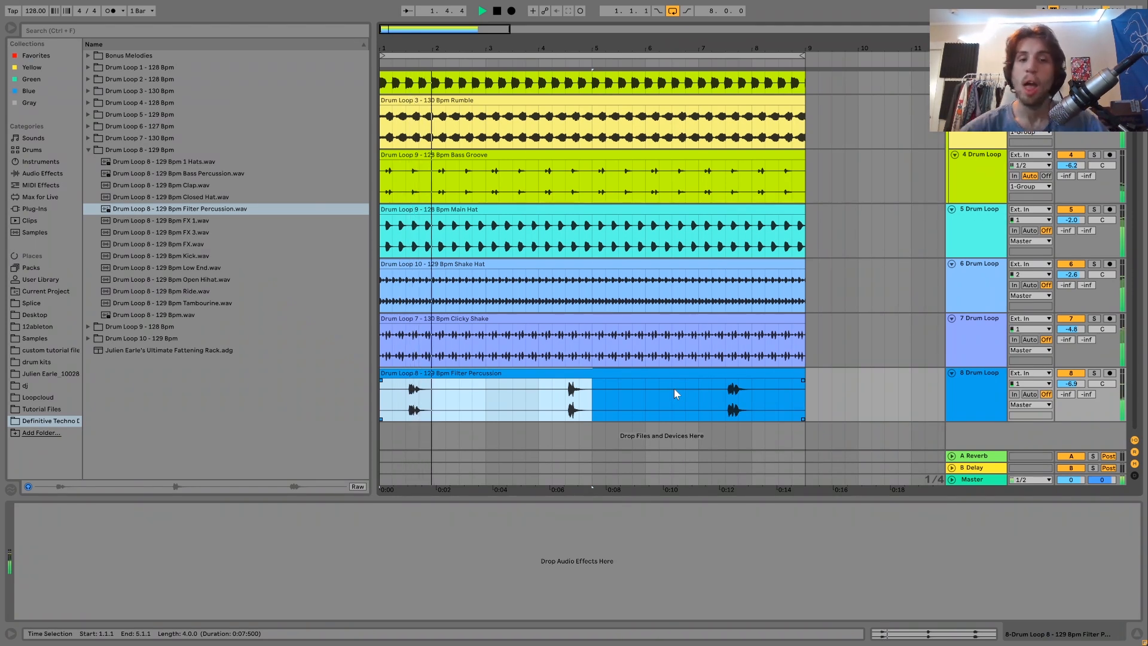
scroll(674, 393, up, 1)
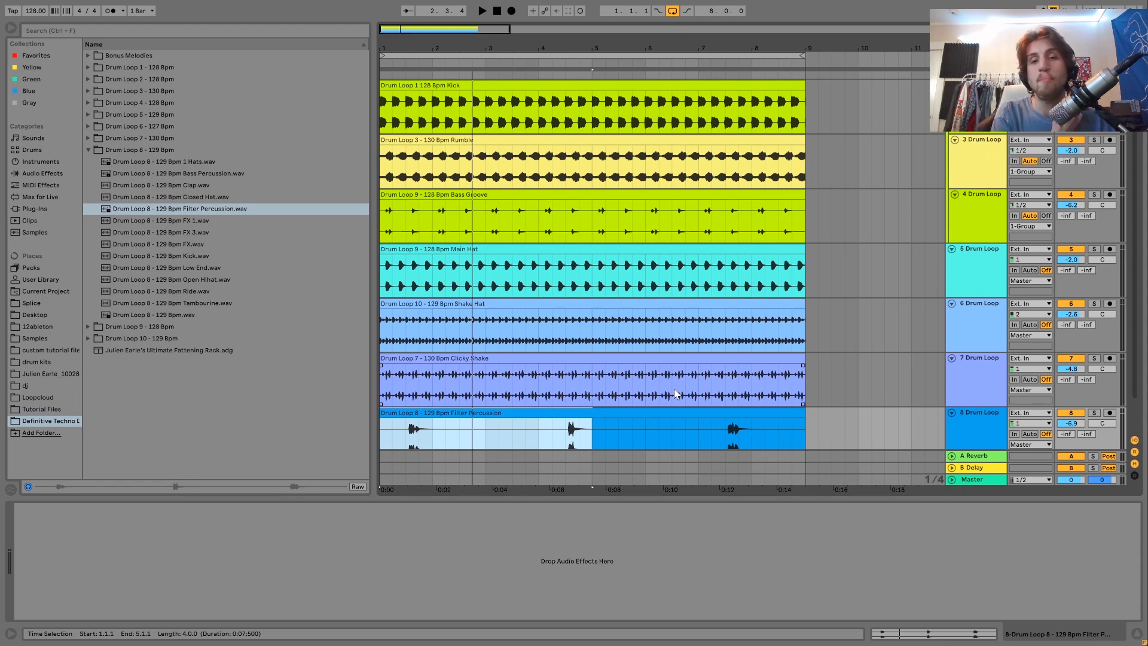
scroll(675, 393, down, 1)
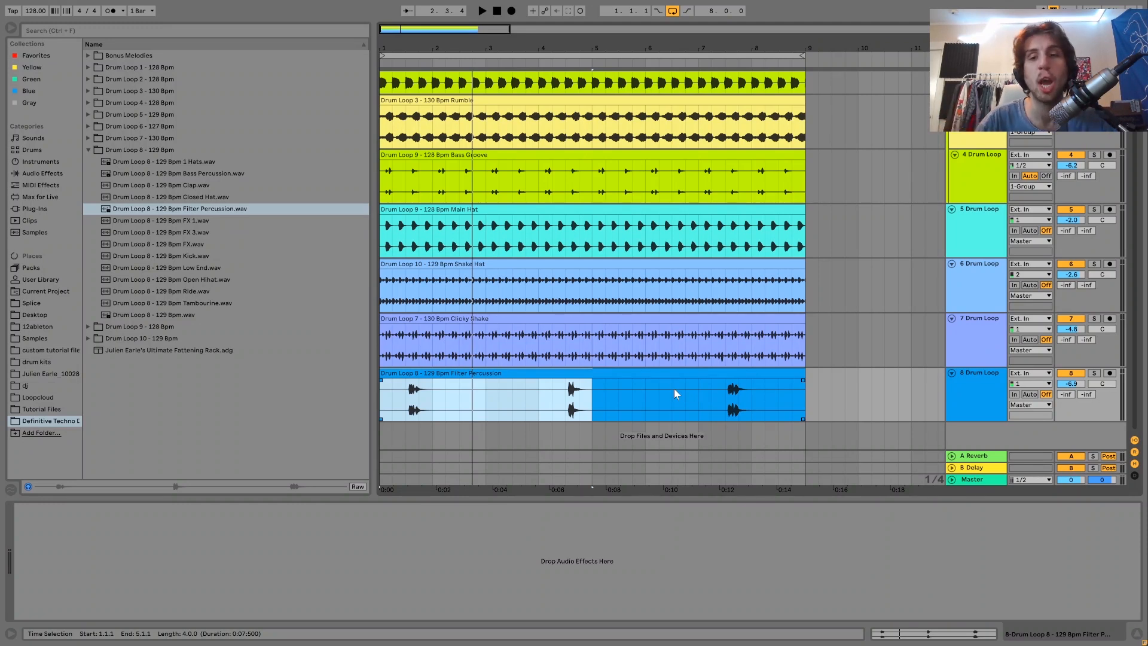
key(space)
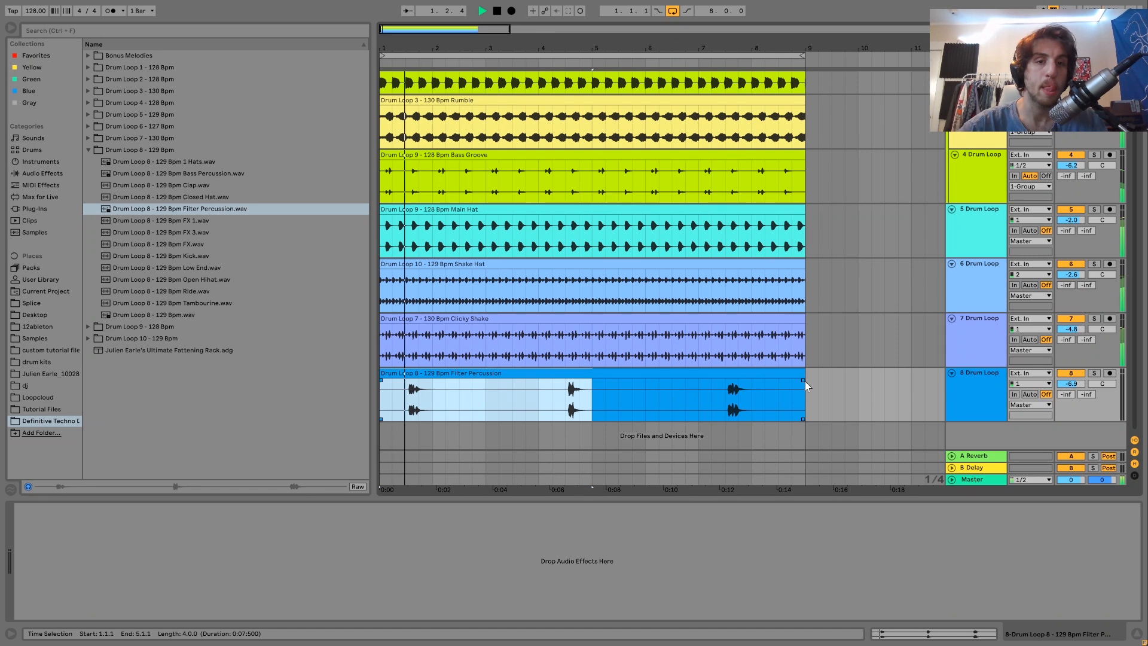
click(995, 390)
key(space)
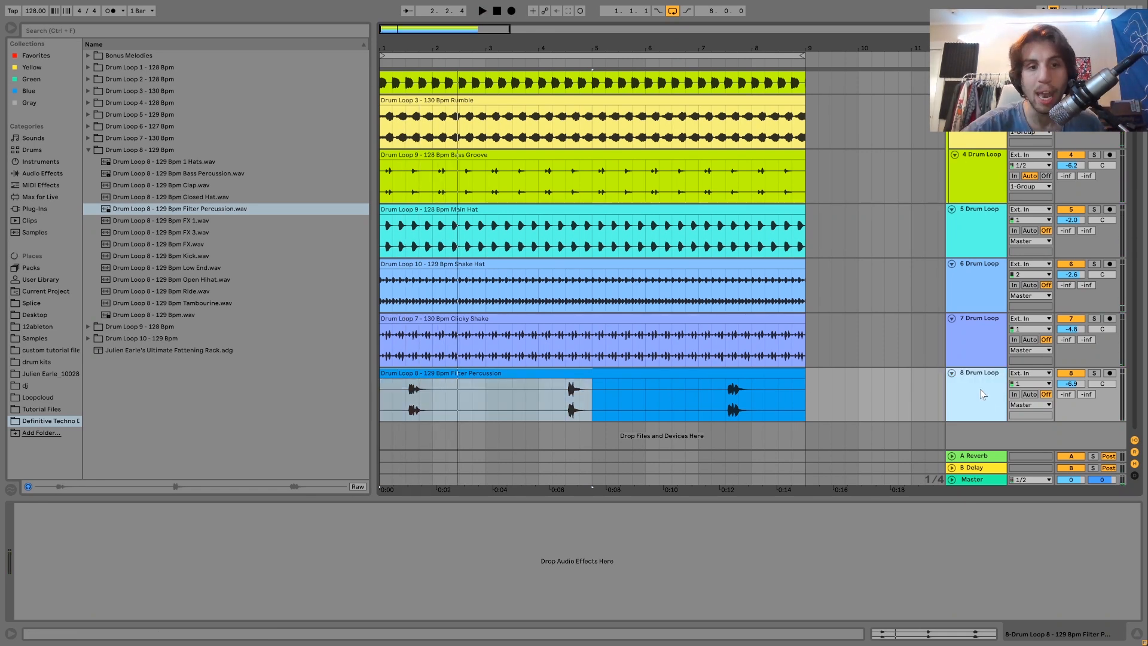
key(space)
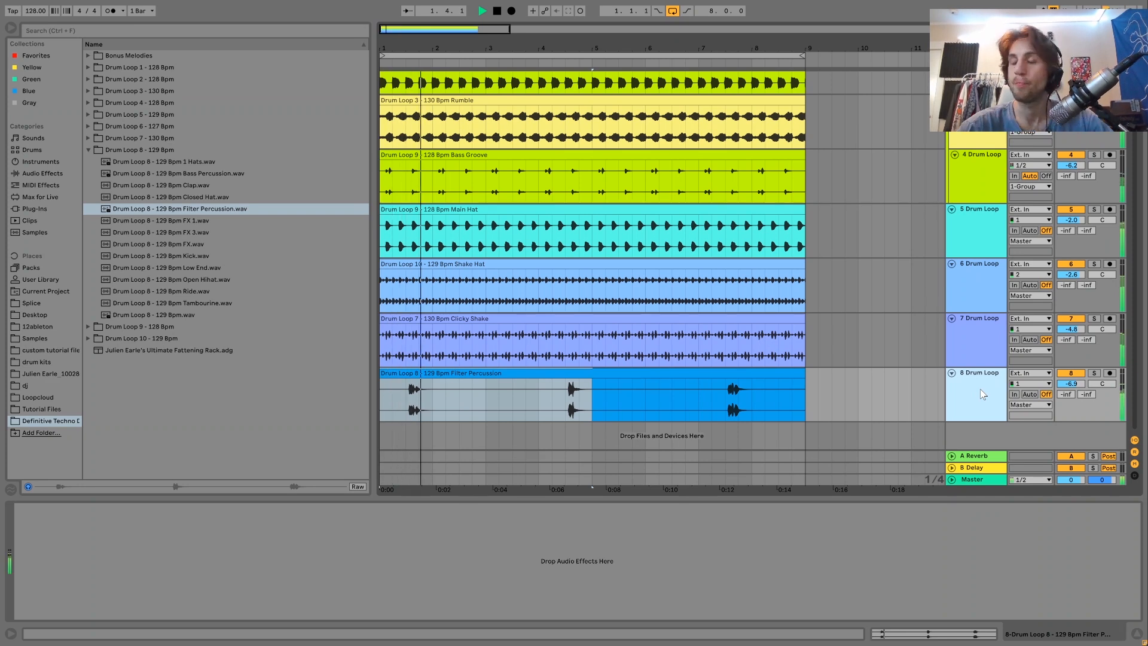
key(space)
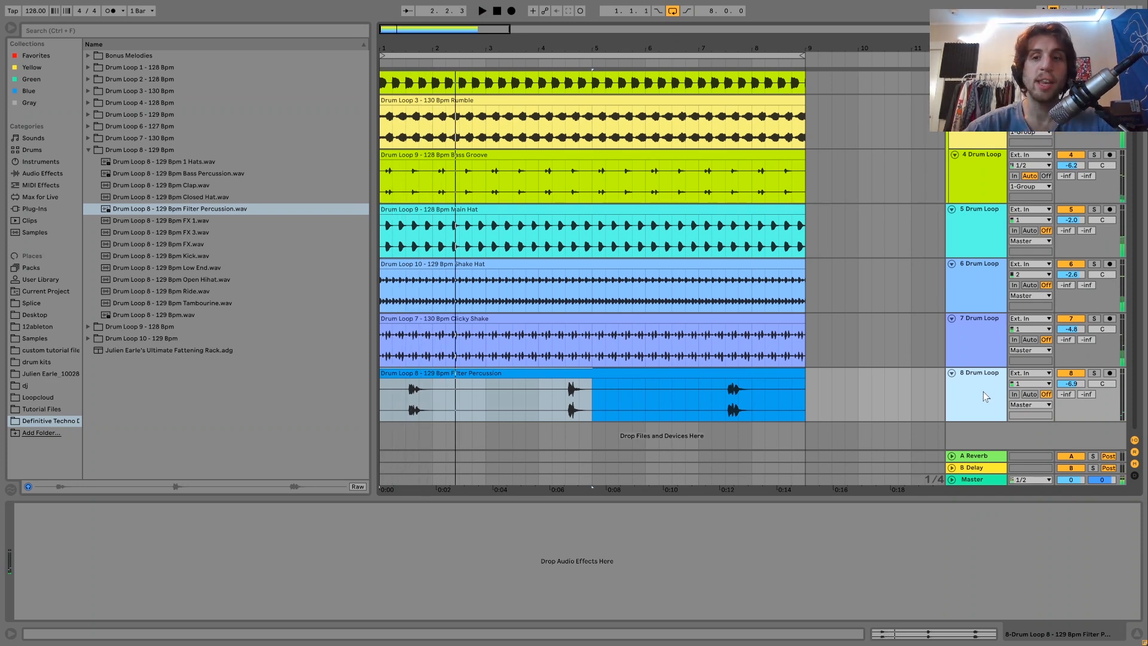
- Listen to the grouped Kick, Rumble and Bass Groove tracks soloed from bar 1, stop playback and clear the solo
scroll(984, 386, up, 3)
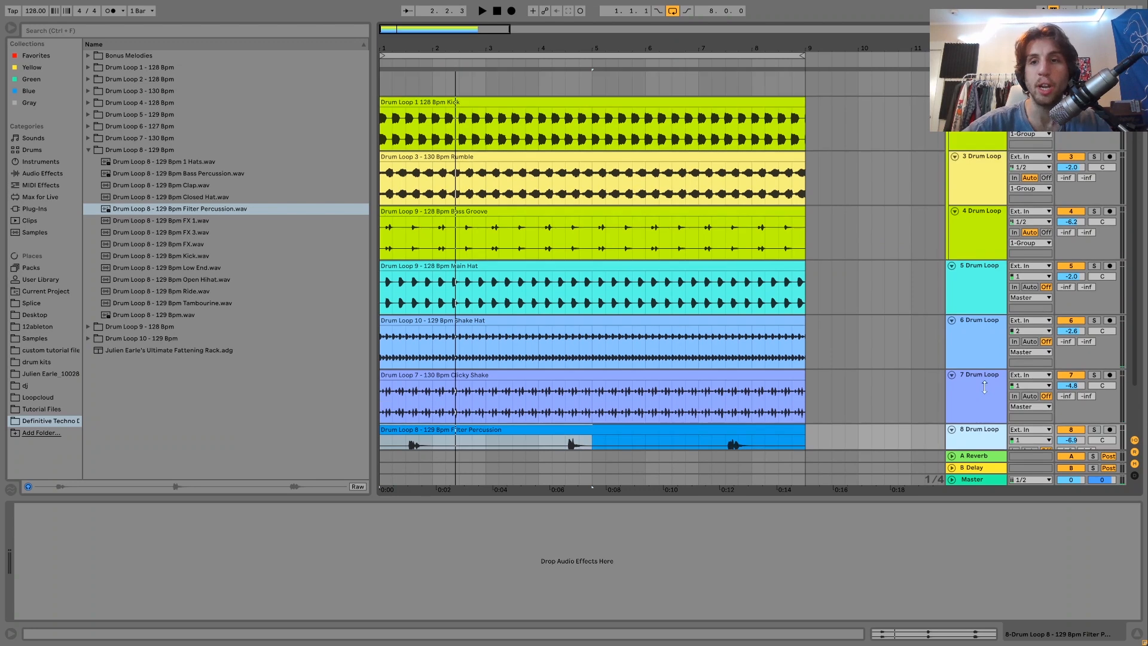
key(space)
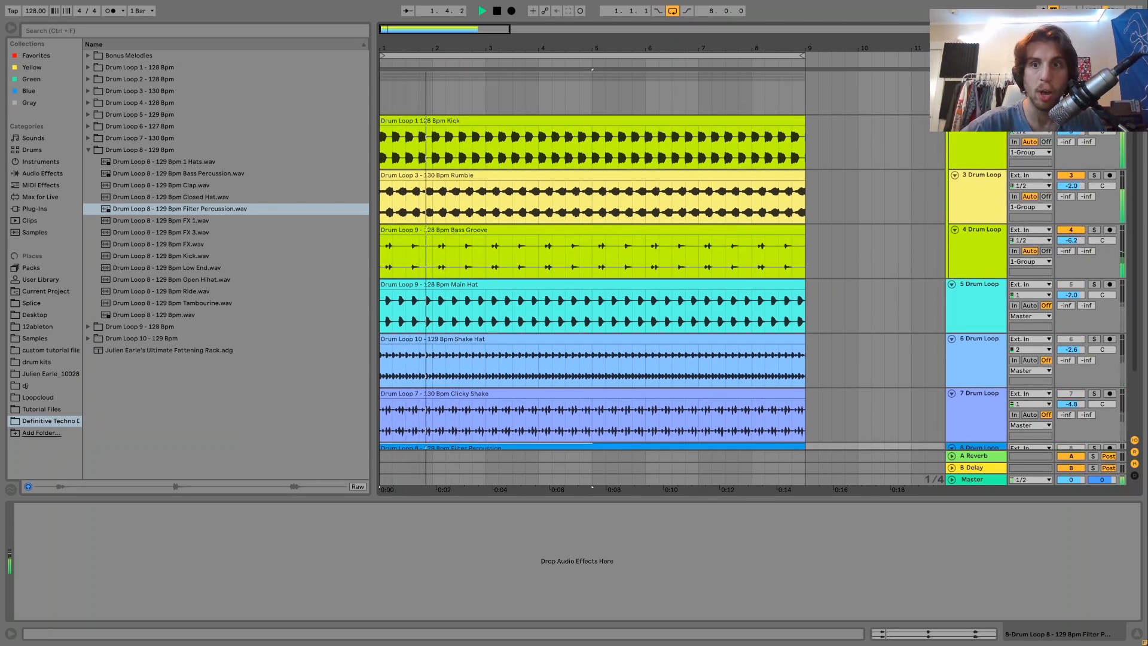
key(space)
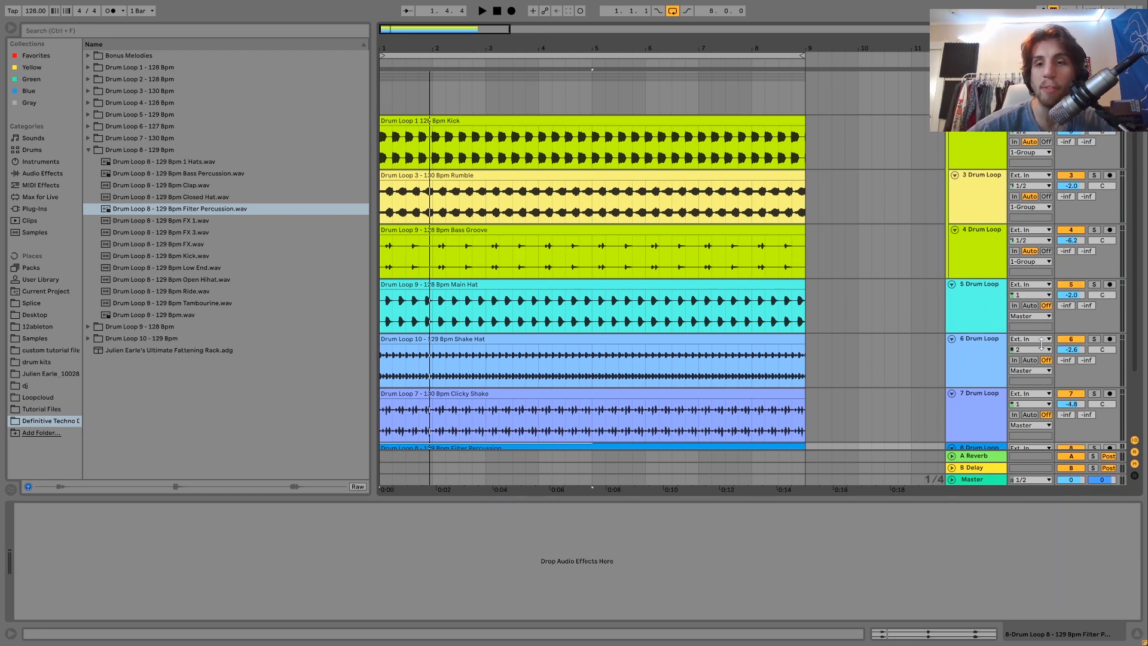
- Solo the Bass Groove track during playback and add the Shake Hat and Clicky Shake tracks to the solo one by one
click(1094, 339)
click(1094, 230)
key(space)
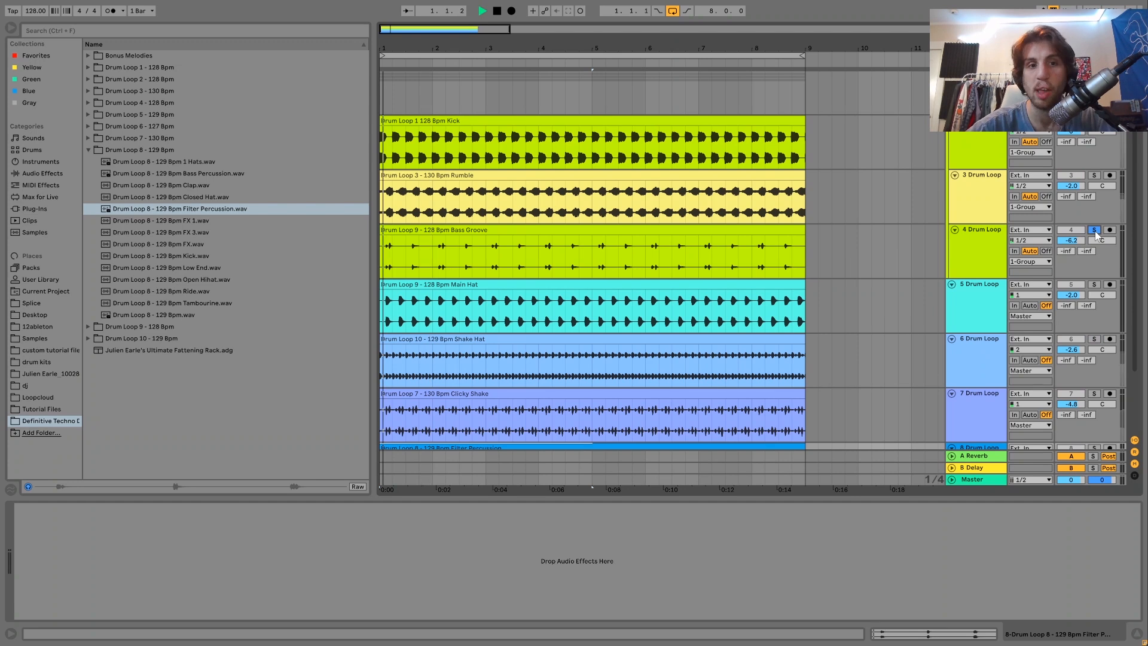
scroll(1095, 233, down, 2)
ctrl+click(1094, 312)
scroll(1098, 315, down, 2)
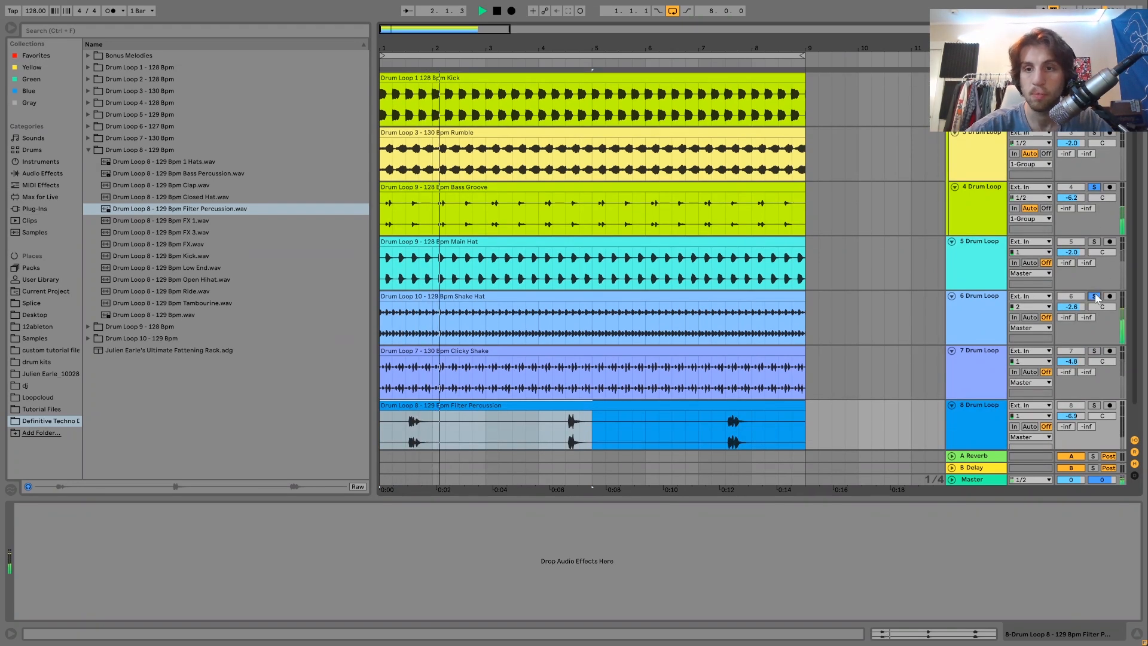
scroll(1099, 317, down, 2)
ctrl+click(1096, 318)
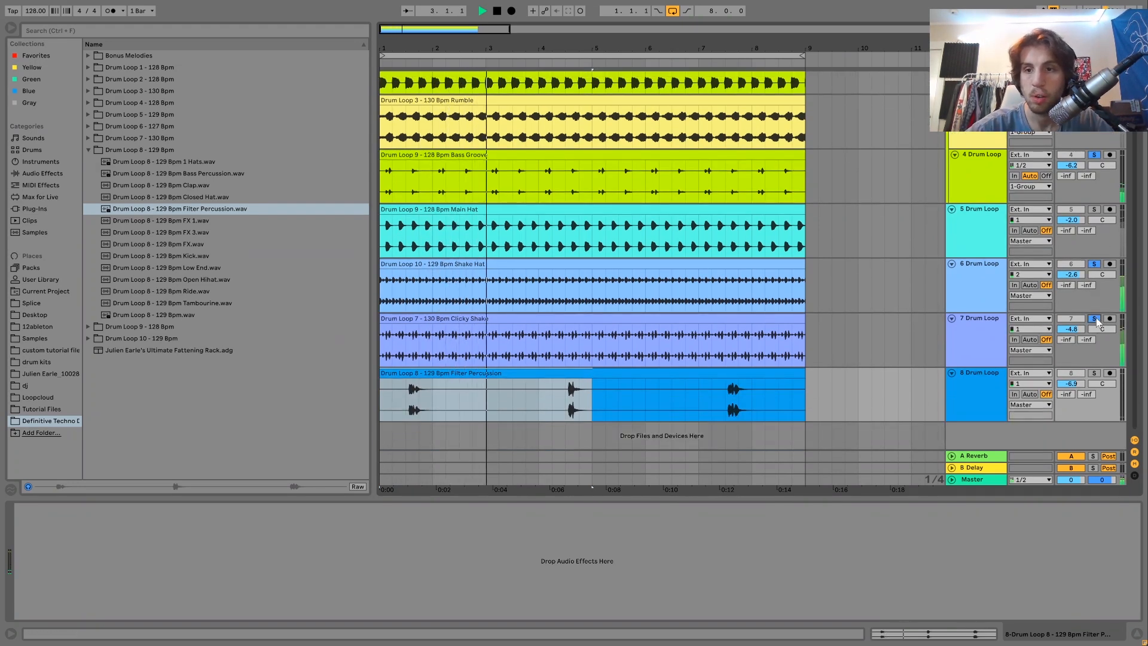
- Stop playback, briefly solo the Filter Percussion track, and clear all track solos
key(space)
click(1094, 374)
click(1093, 373)
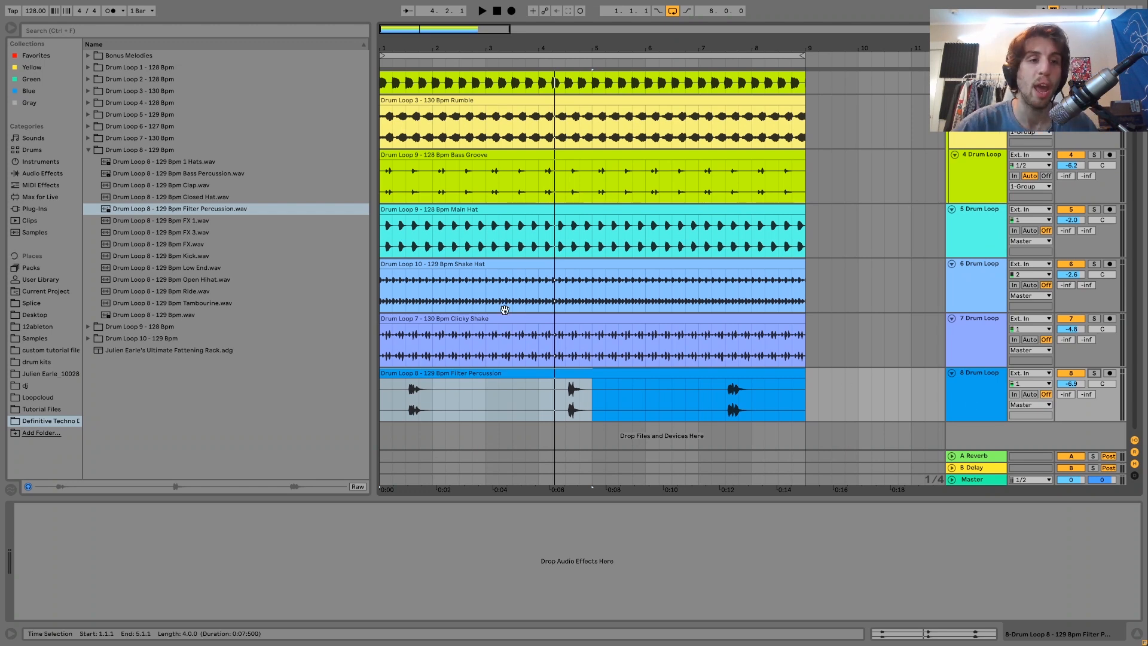
- Add Drum Loop 8 - 129 Bpm FX.wav on a new track from bar 1 and raise its clip gain to 4.00 dB
click(177, 245)
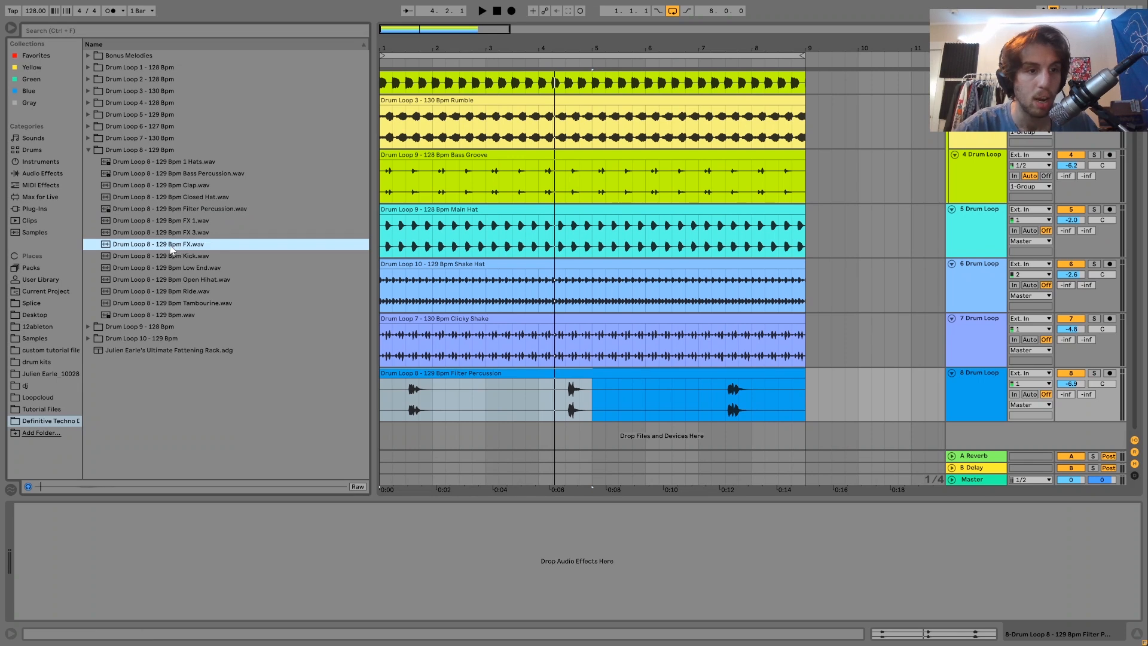
drag(287, 392, 426, 426)
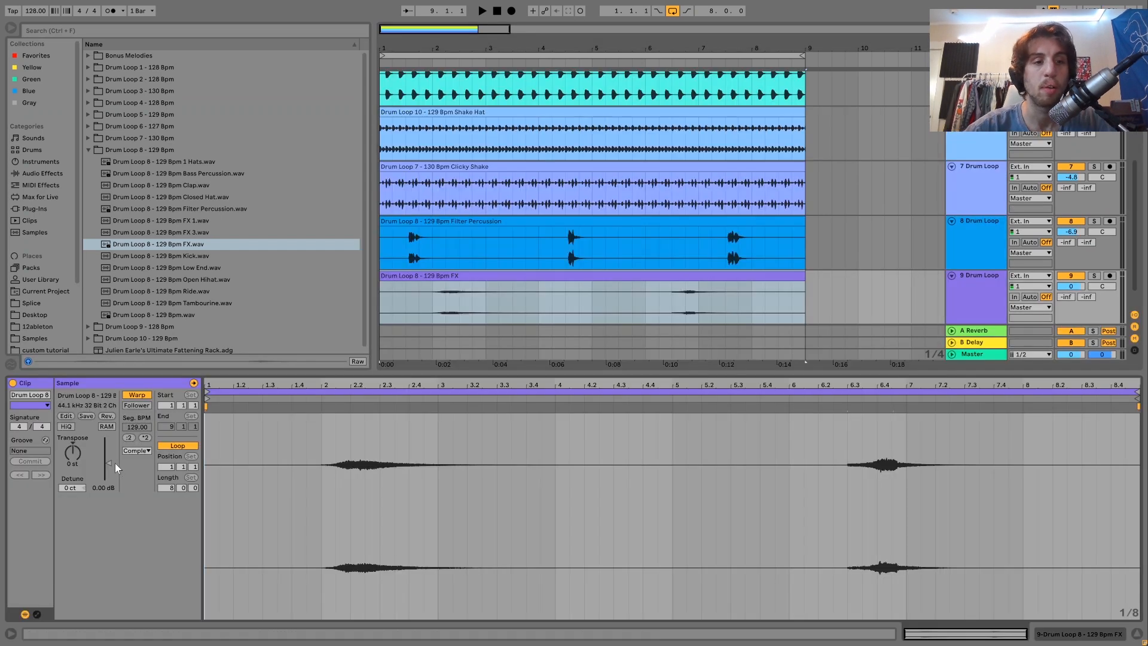
drag(110, 463, 111, 458)
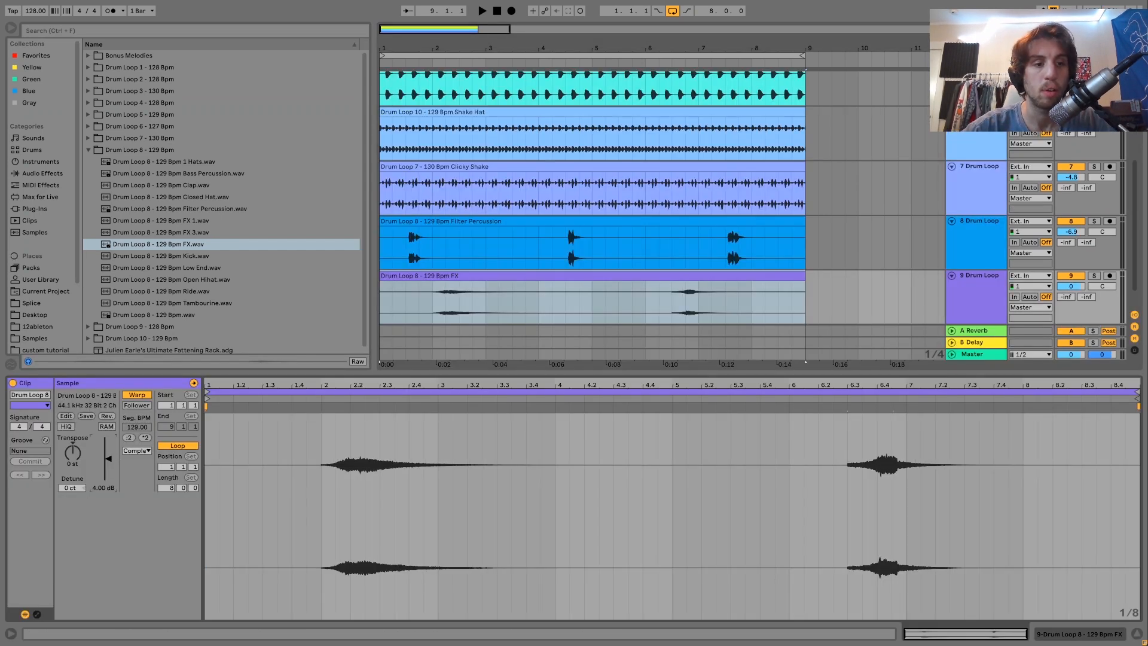
- Set the FX track's volume to -1.0 dB while the loop plays, and stop playback
key(space)
click(973, 297)
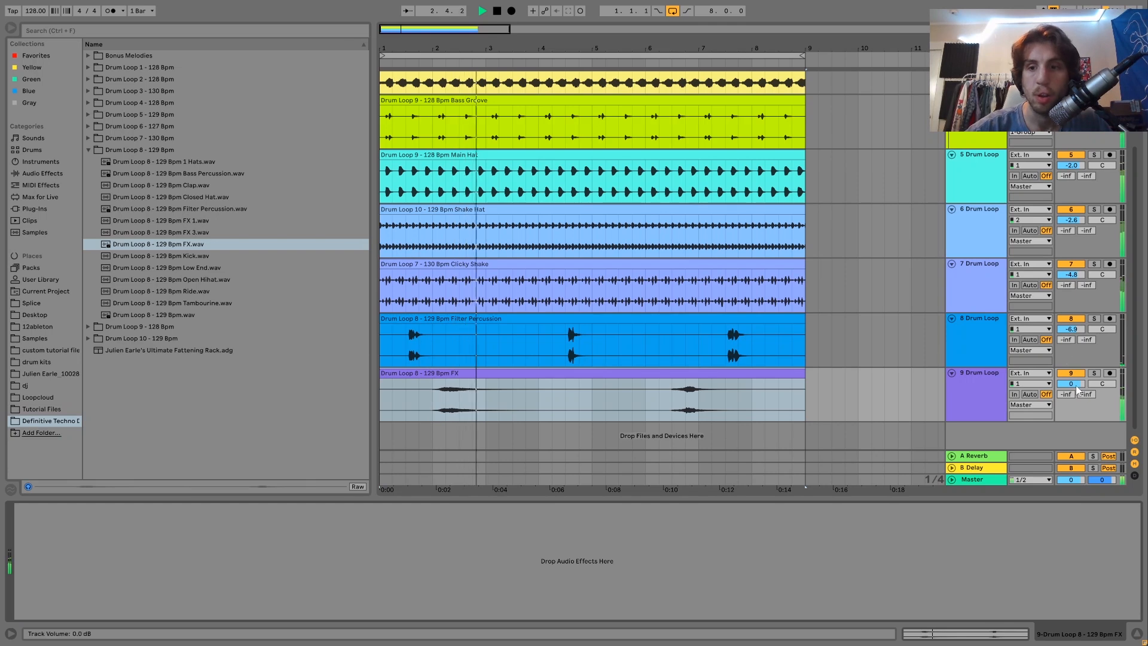
drag(1075, 384, 1078, 389)
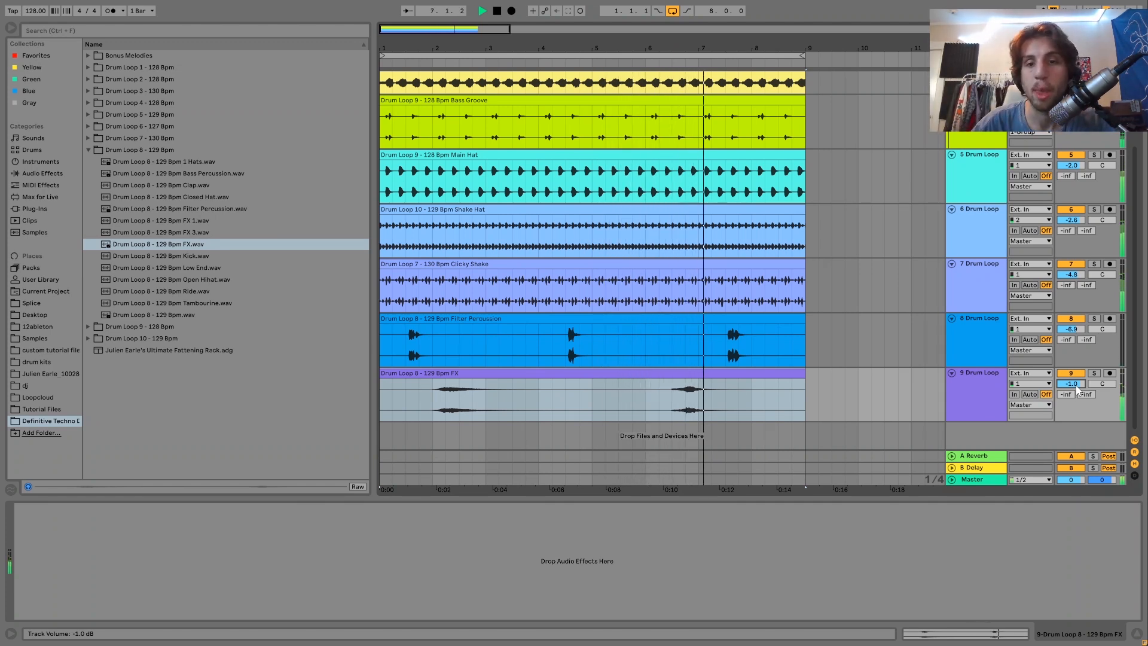
key(space)
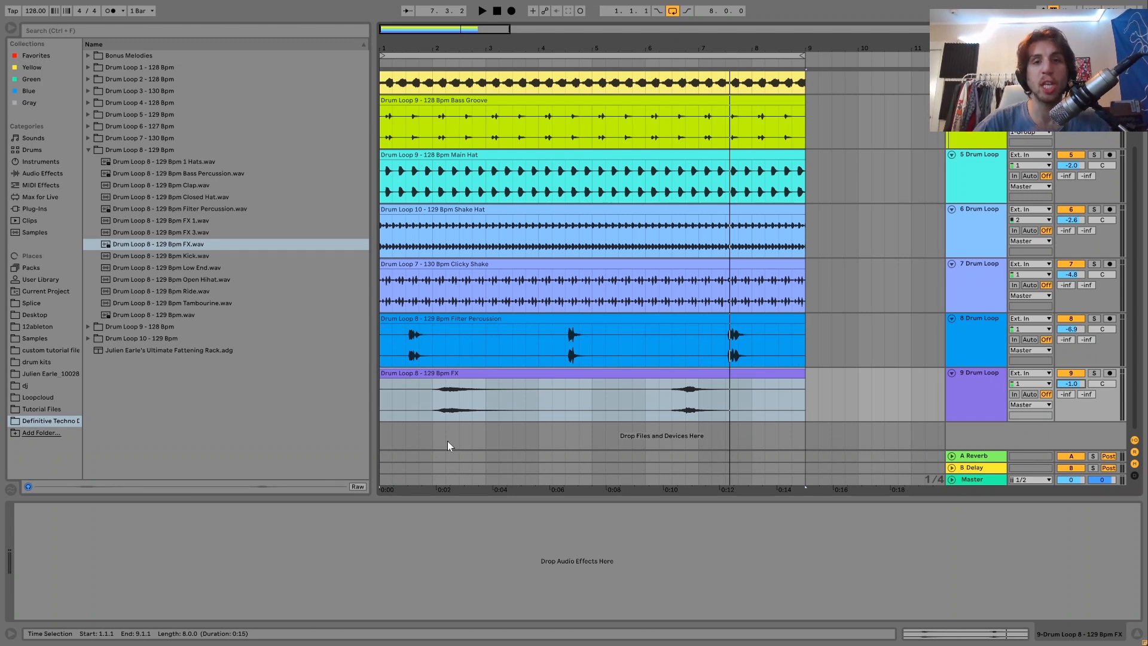
- Highlight the FX hit in bar 2 and the one from 6.3 to 7.3, and reselect the whole FX clip
drag(451, 392, 489, 388)
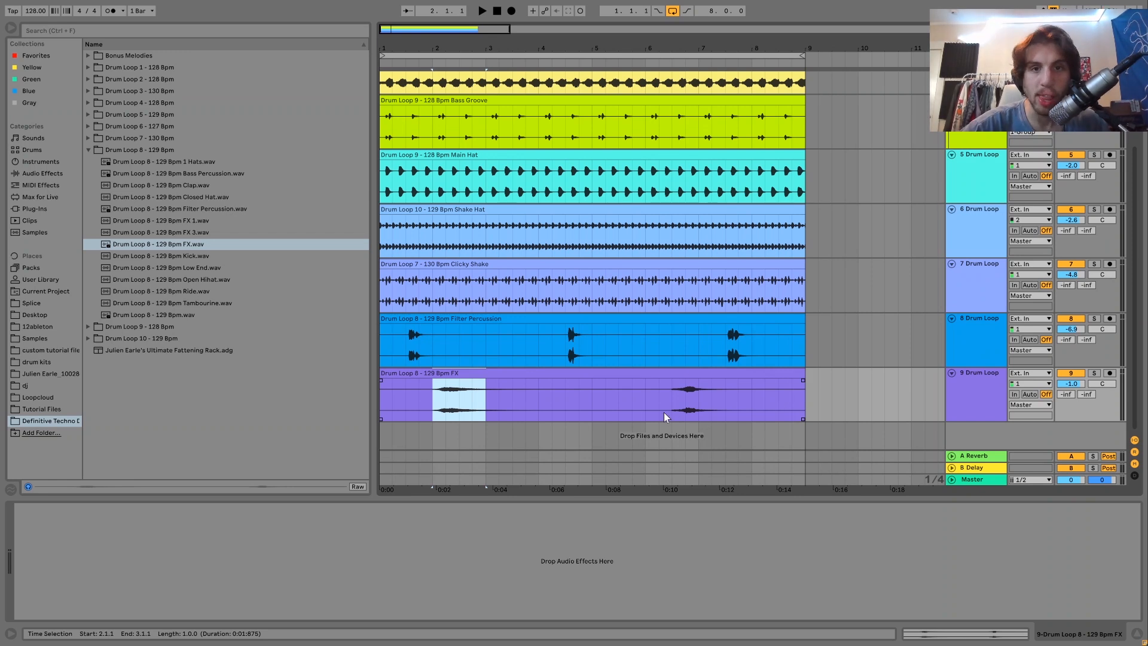
drag(673, 404, 726, 404)
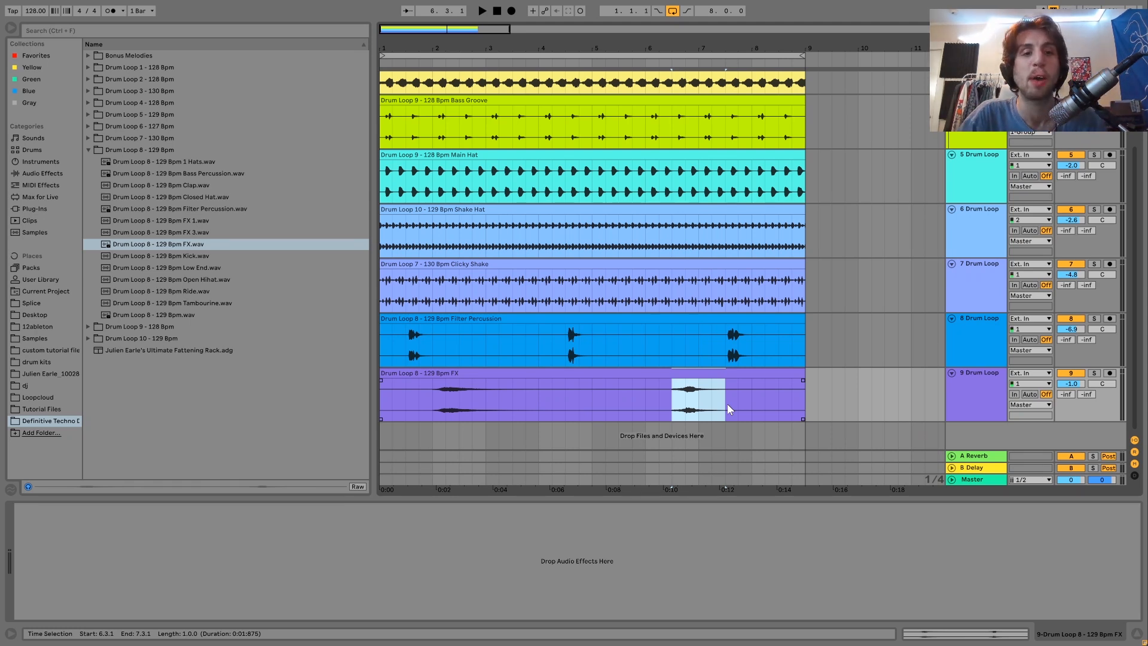
click(663, 373)
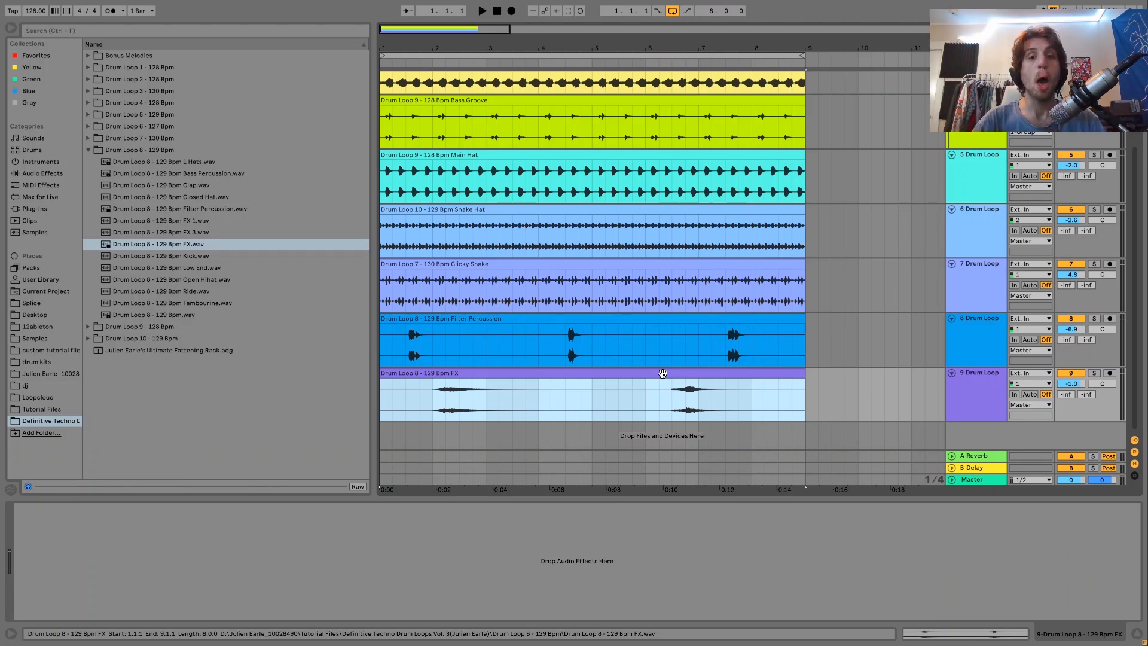
- Play the start of the full loop, mute the FX and Filter Percussion tracks, and replay it without them
key(space)
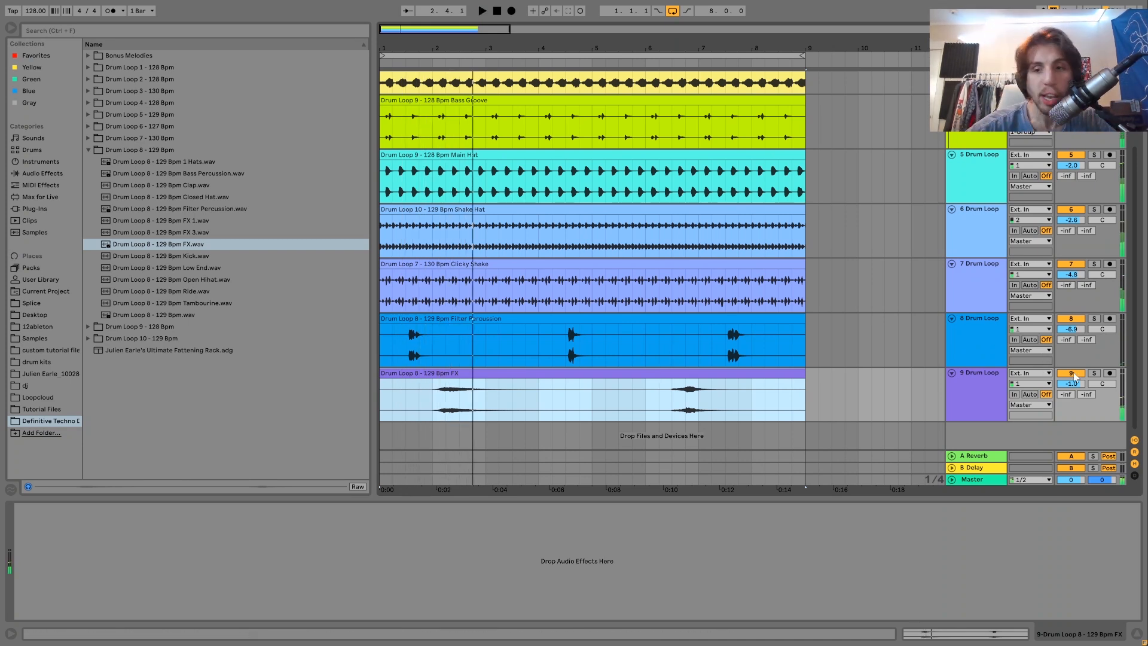
click(1075, 377)
click(1071, 318)
scroll(1070, 315, up, 2)
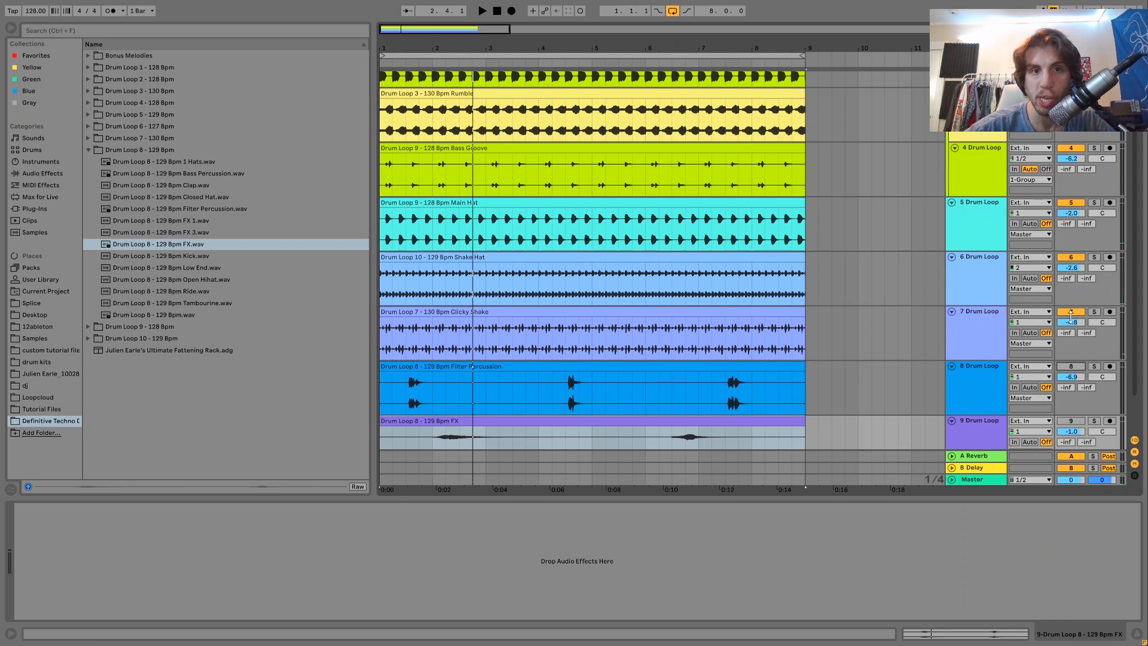
scroll(1071, 315, up, 2)
scroll(1070, 317, down, 3)
key(space)
scroll(1071, 322, down, 2)
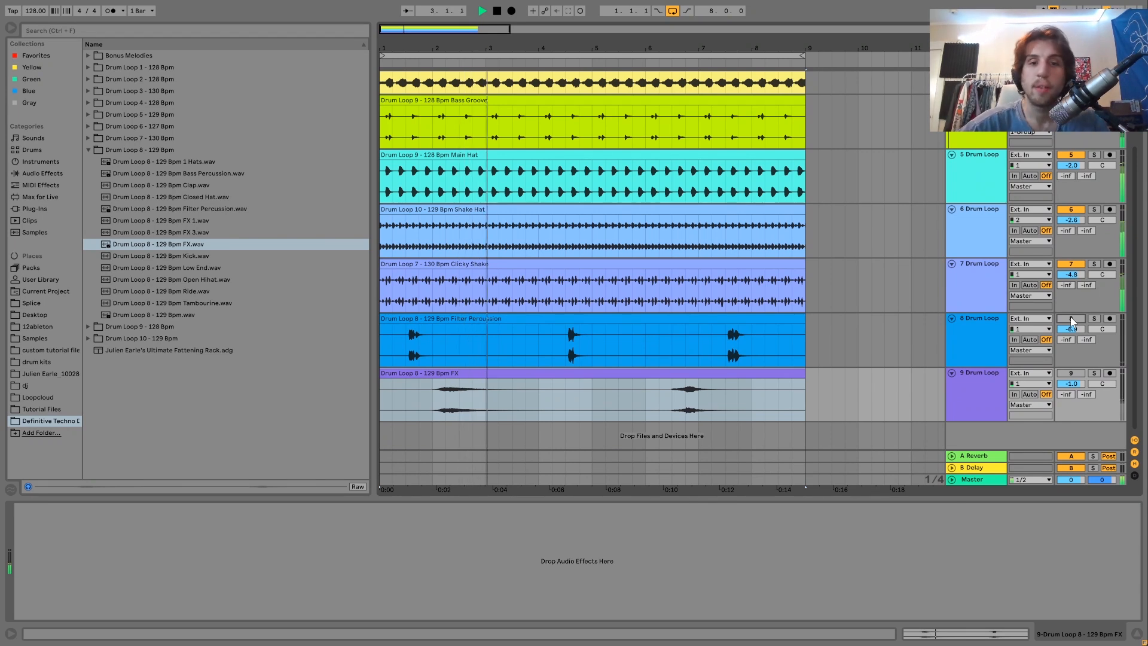
- Stop playback, unmute the Filter Percussion and FX tracks, and replay the full loop from bar 1 into bar 5
key(space)
click(1068, 320)
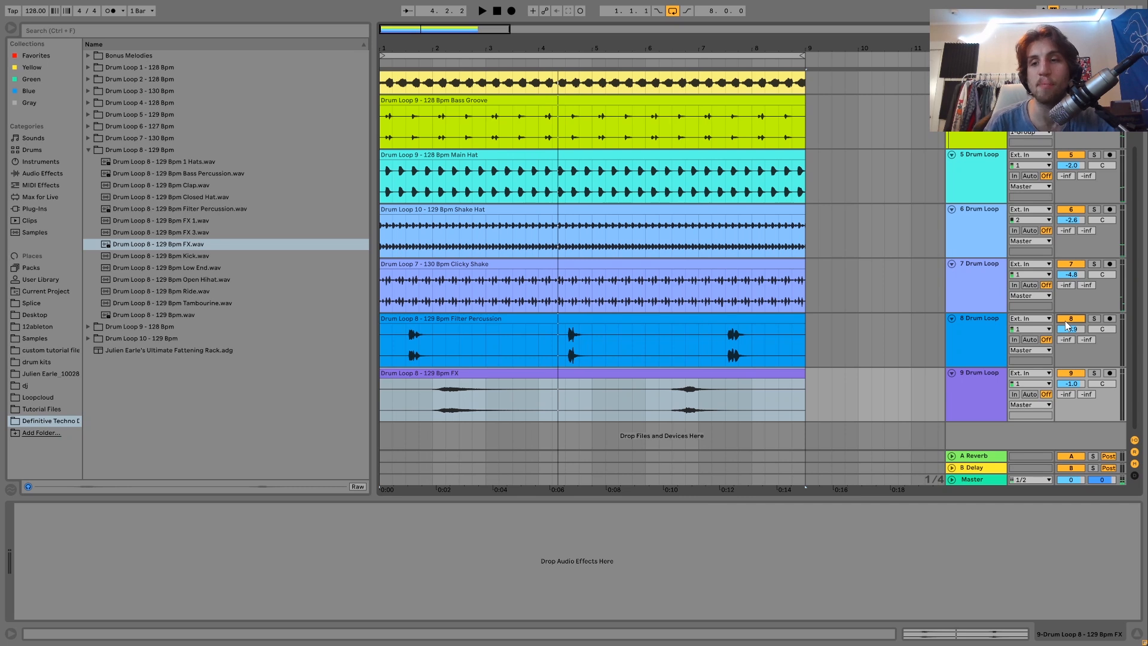
key(space)
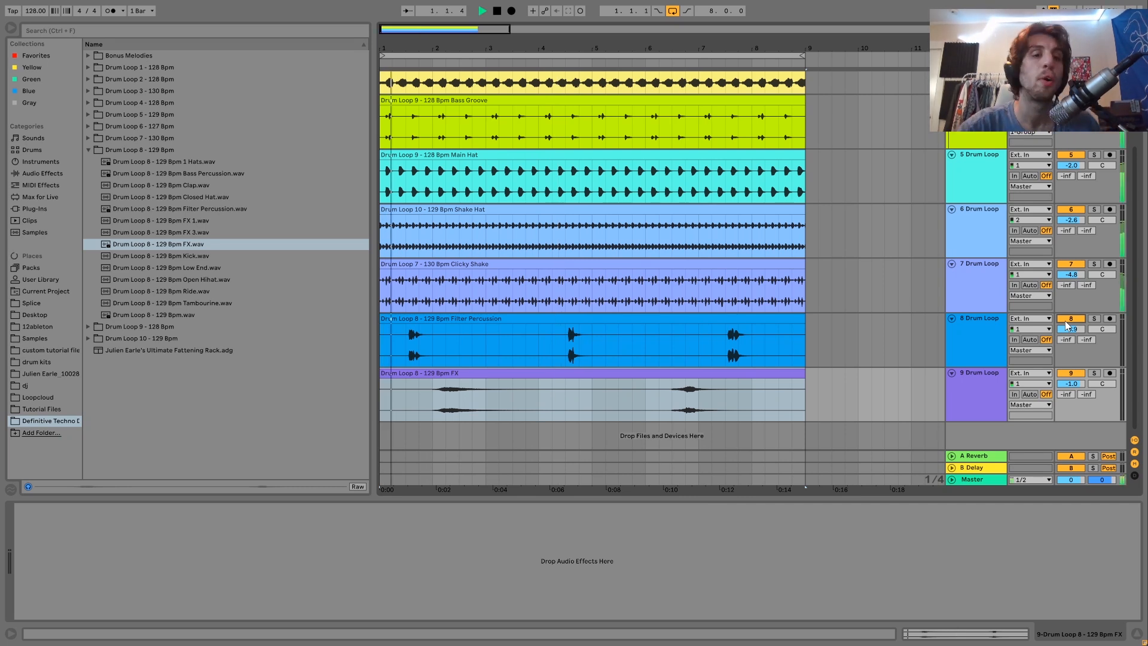
click(997, 391)
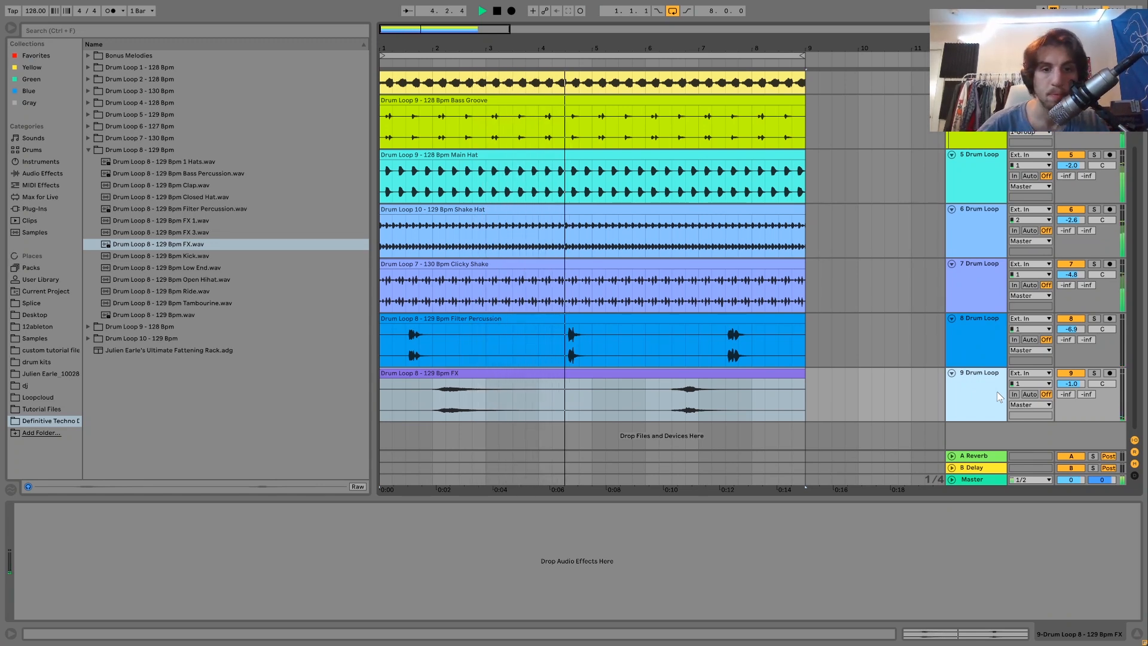
key(space)
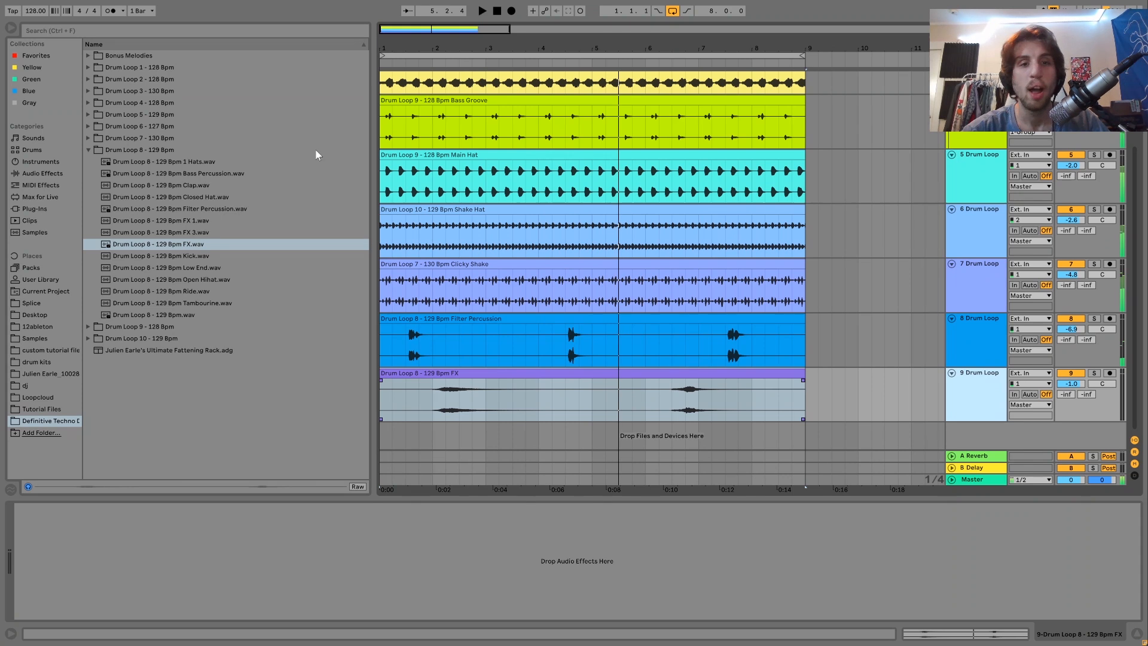
- Add Melody Loop 9 Eminor 128 Bpm.wav from the Bonus Melodies folder on a new track at bar 1 and turn off its warping
click(89, 56)
drag(152, 167, 378, 432)
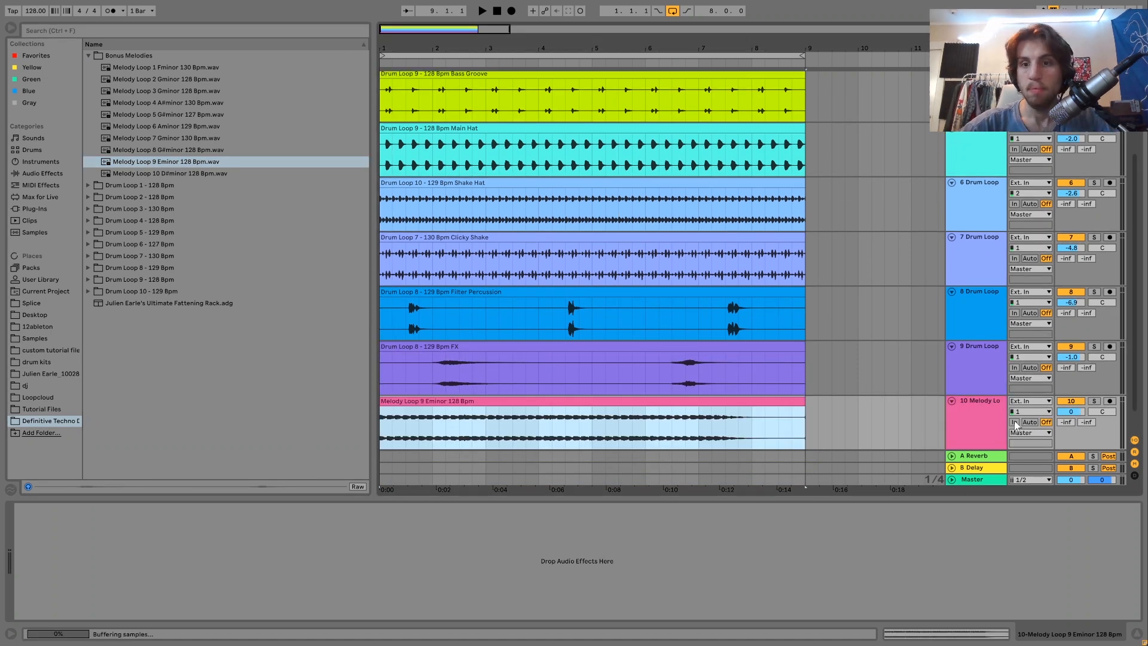
double_click(748, 399)
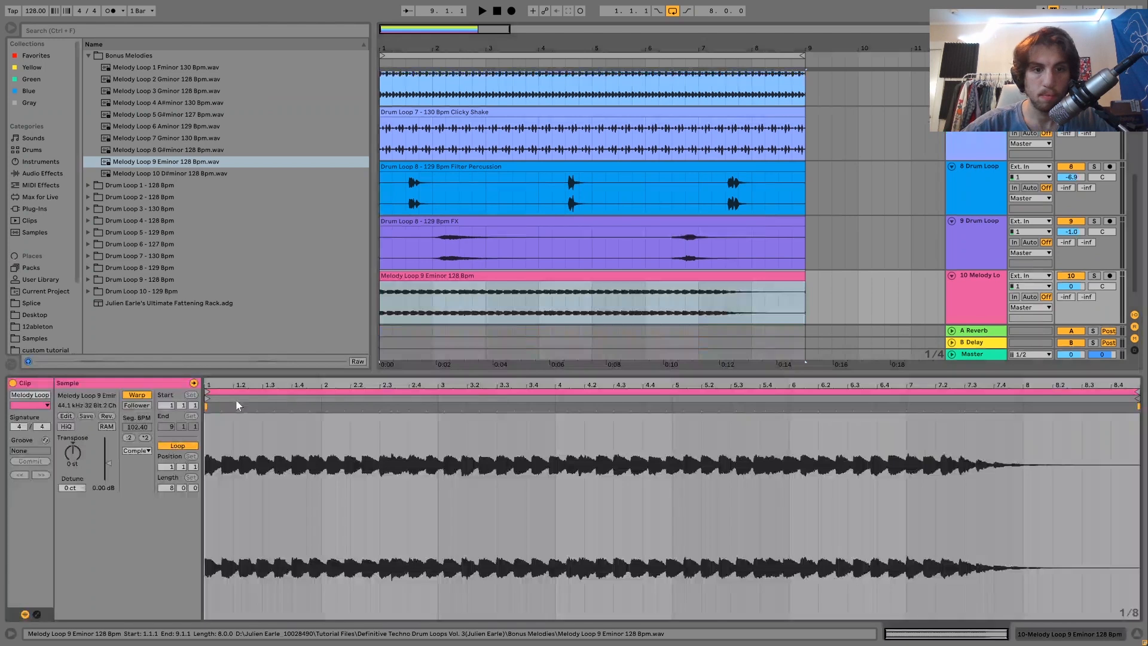
click(137, 395)
- Play the loop with the melody, set the melody track's volume to -1.5 dB, stop playback and select that track
key(space)
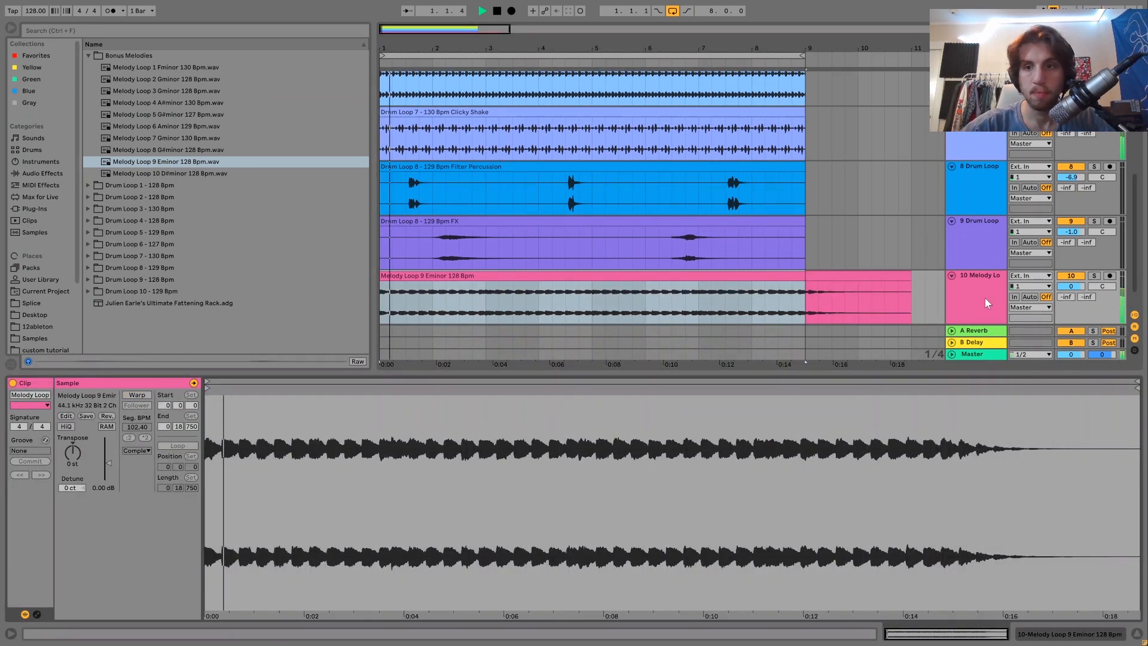
click(985, 298)
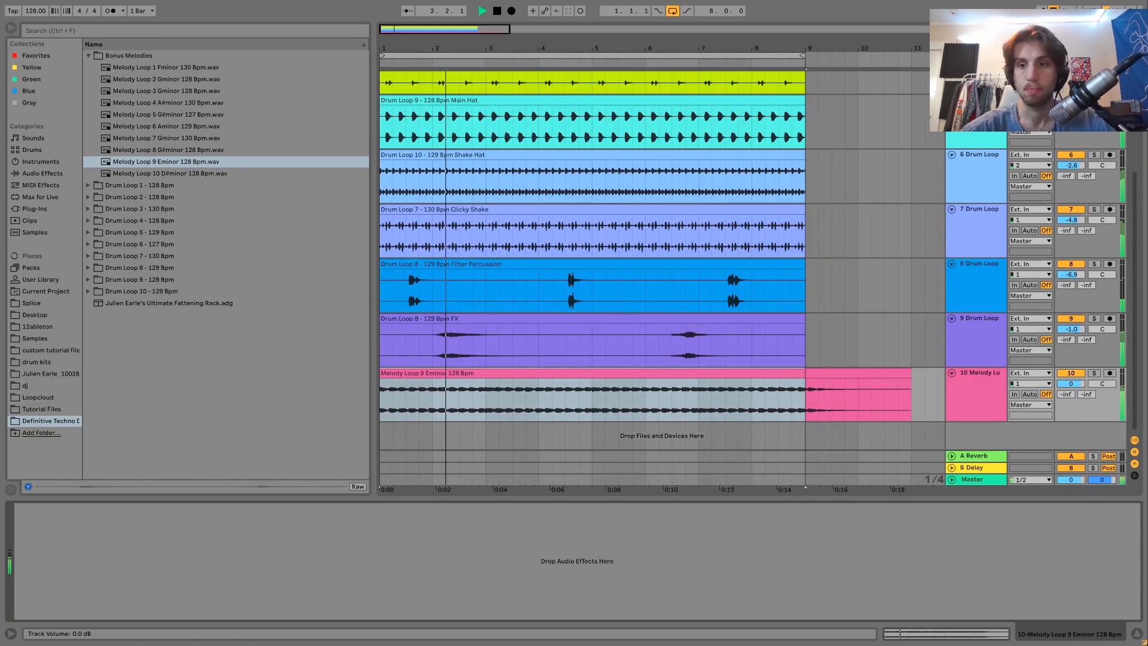
drag(1072, 384, 1073, 386)
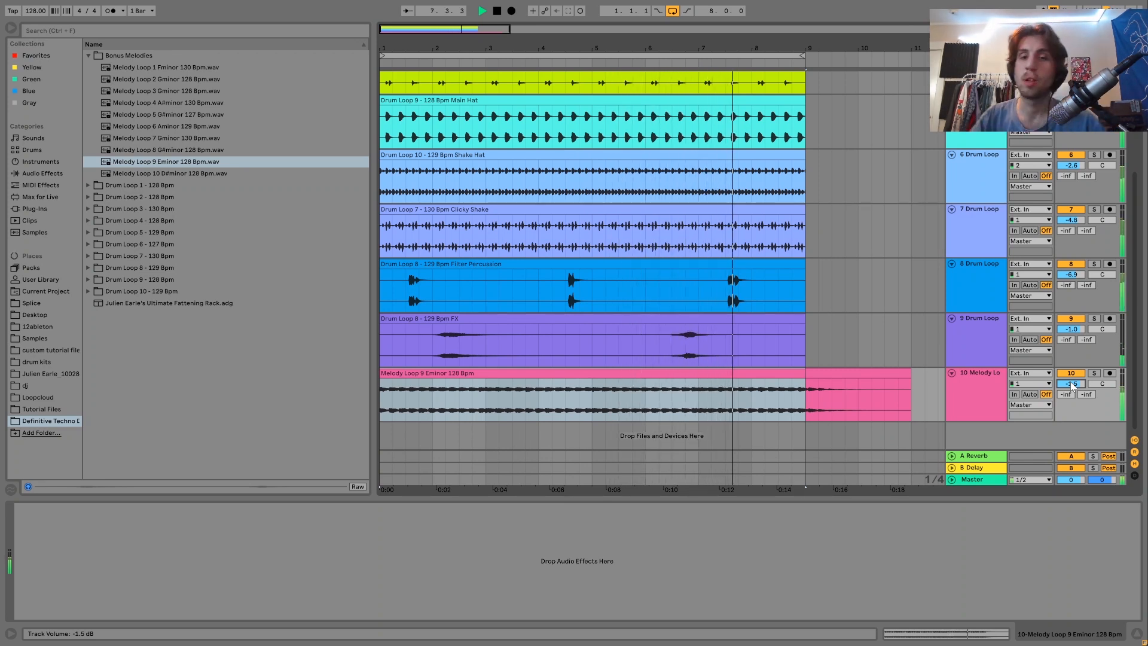
key(space)
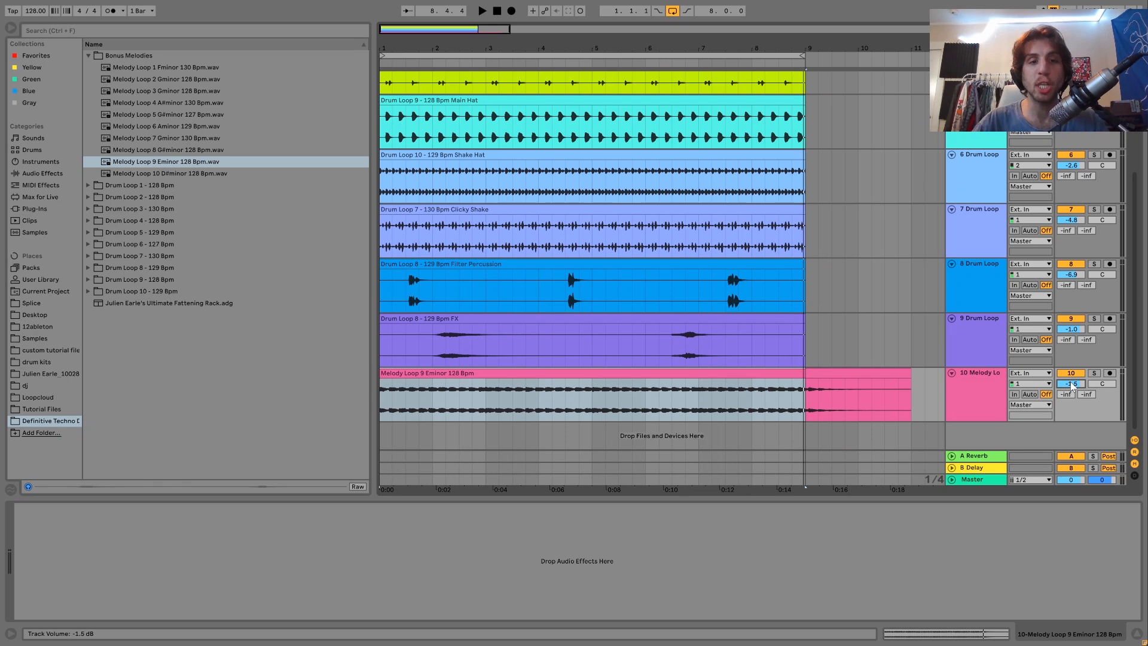
click(985, 374)
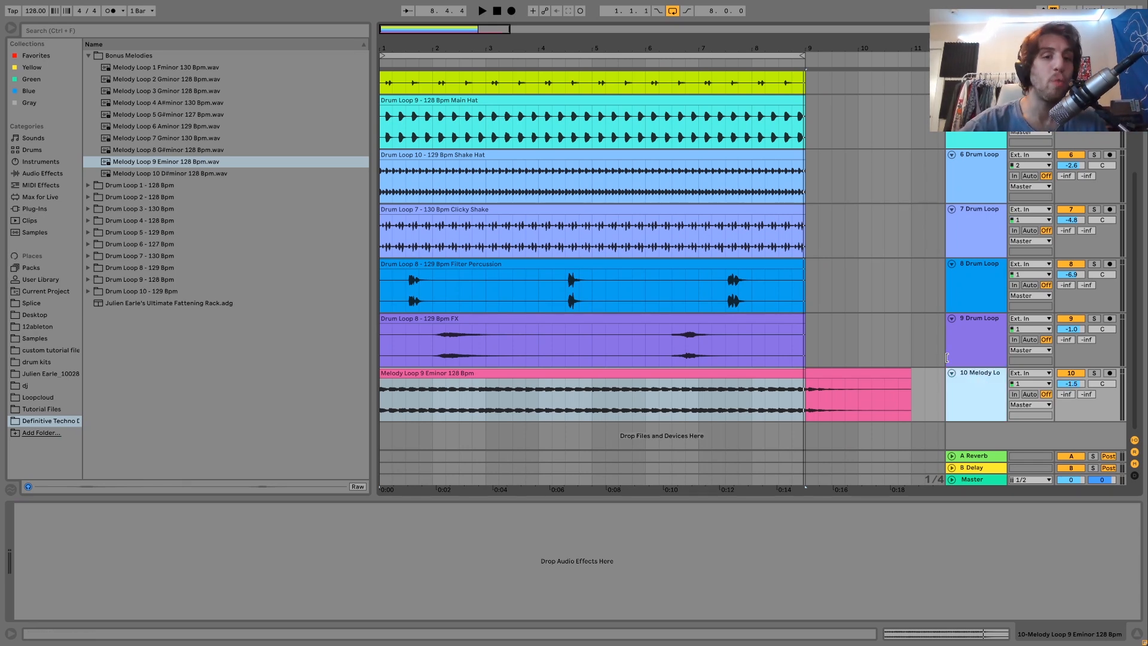
scroll(944, 355, up, 5)
scroll(944, 359, down, 5)
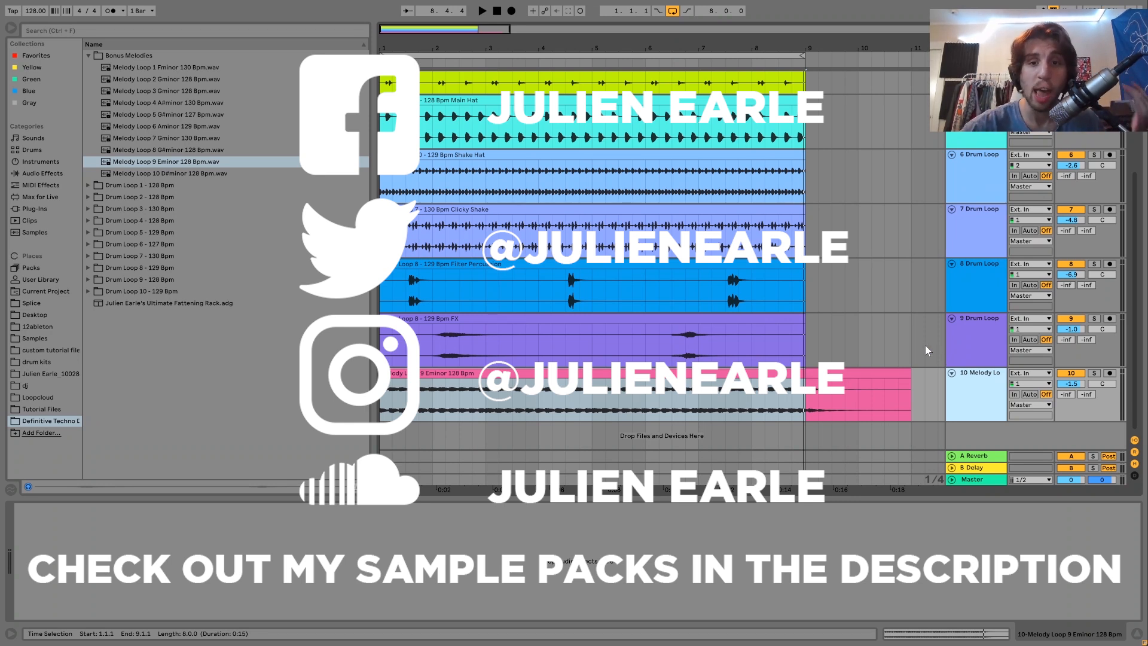
scroll(924, 345, up, 6)
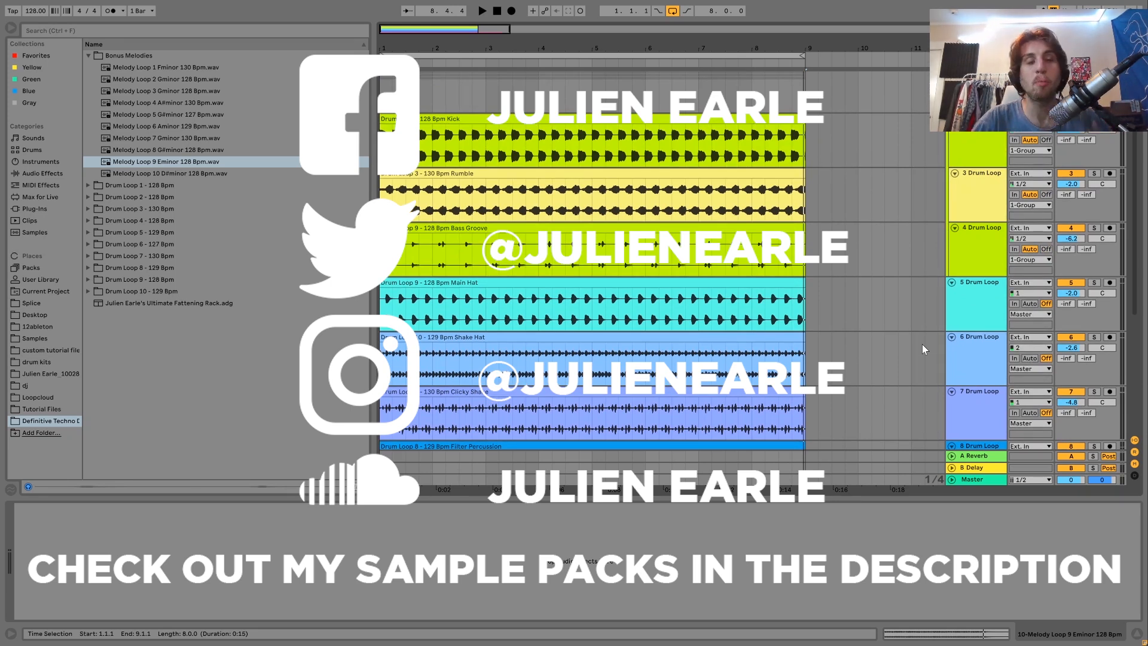
scroll(922, 343, down, 6)
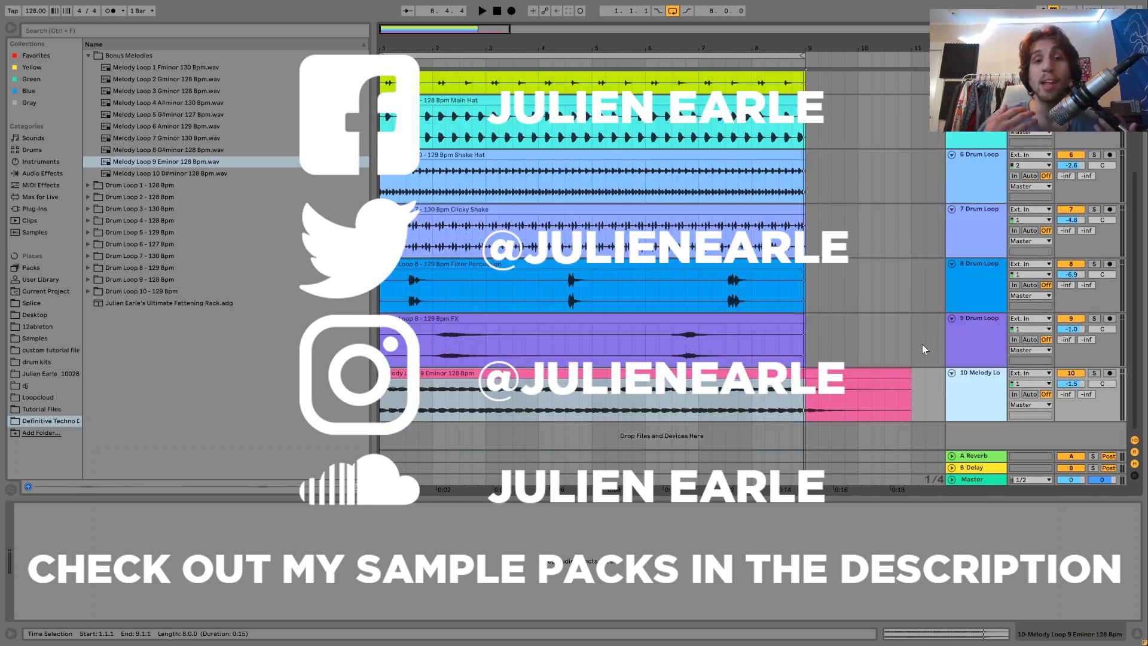